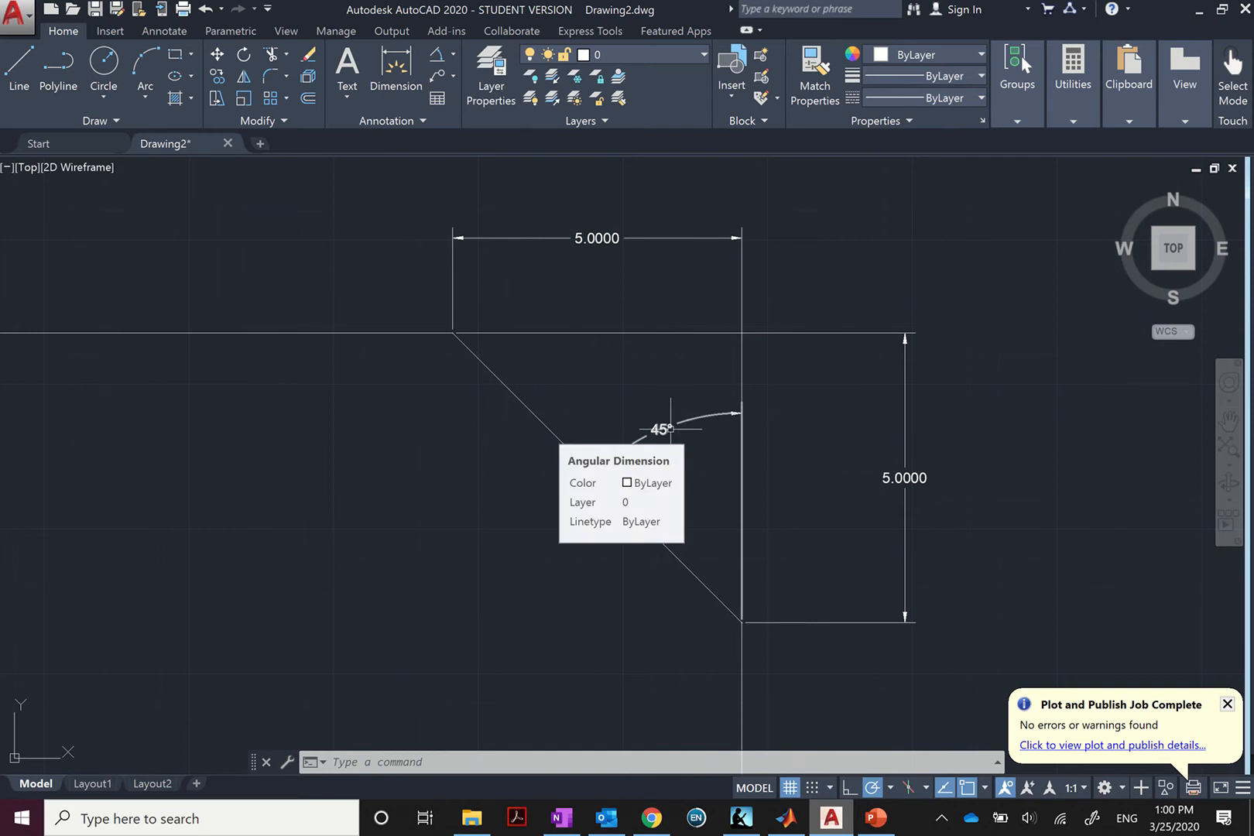
Examine the two distance dimensions on the lower-right example chamfer.
{"action": "scroll", "coordinate": [670, 426], "scroll_direction": "down", "scroll_amount": 5}
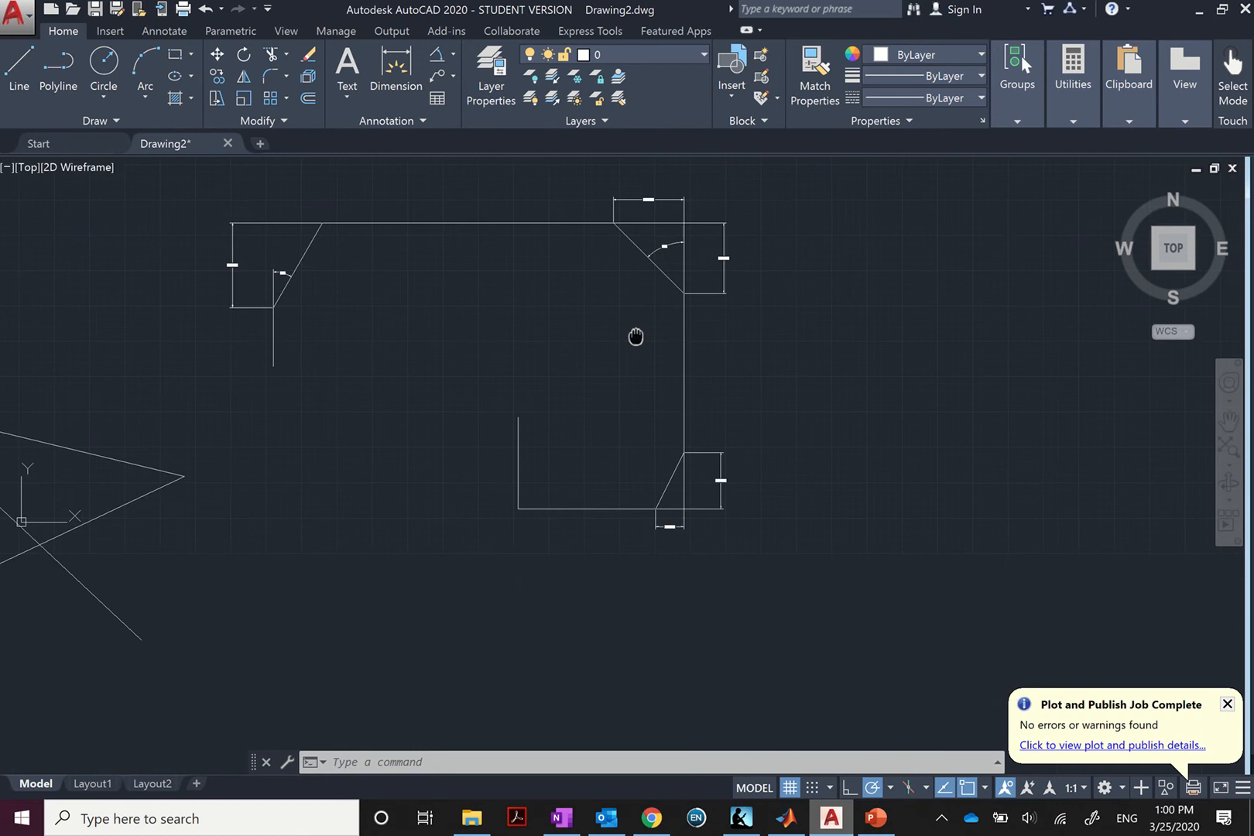
{"action": "scroll", "coordinate": [727, 455], "scroll_direction": "up", "scroll_amount": 3}
{"action": "scroll", "coordinate": [694, 495], "scroll_direction": "up", "scroll_amount": 2}
{"action": "middle_click_drag", "start_coordinate": [639, 514], "coordinate": [660, 436]}
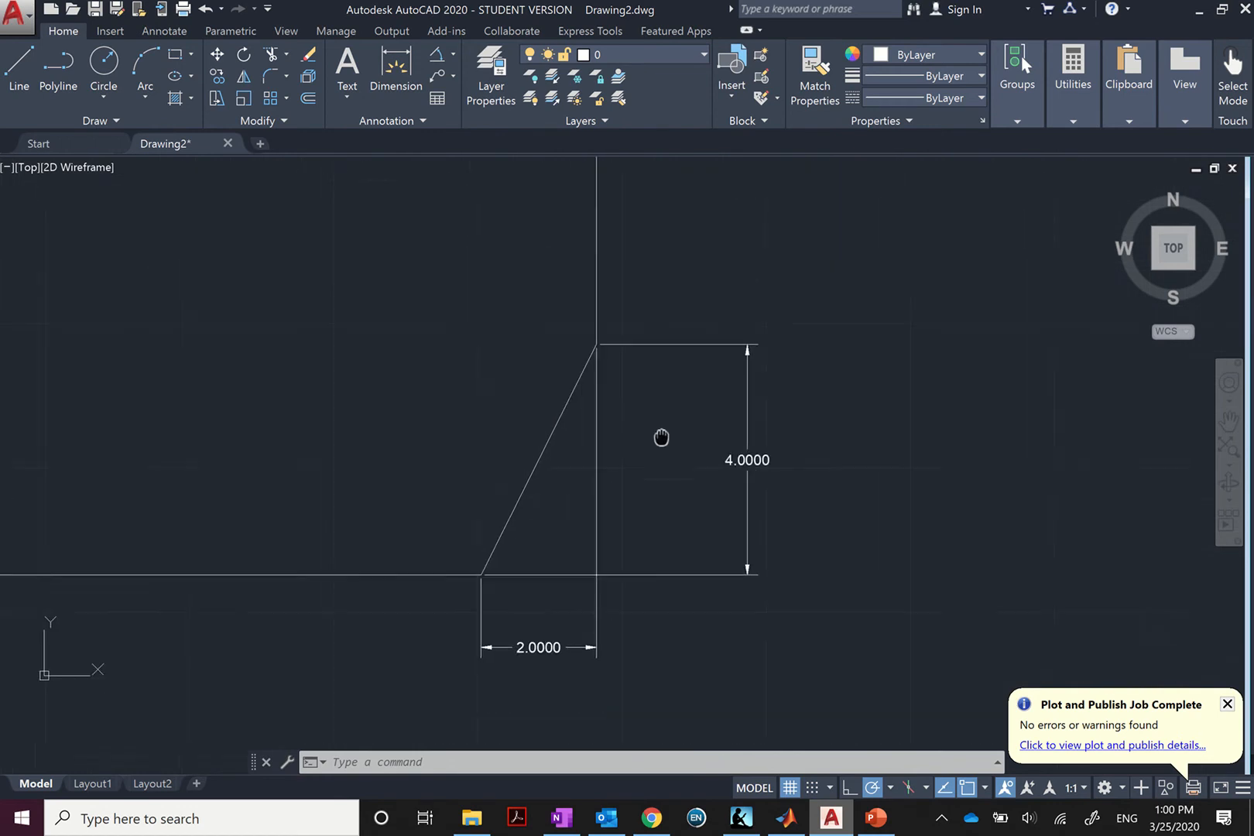
{"action": "scroll", "coordinate": [660, 437], "scroll_direction": "up", "scroll_amount": 2}
{"action": "scroll", "coordinate": [568, 593], "scroll_direction": "down", "scroll_amount": 2}
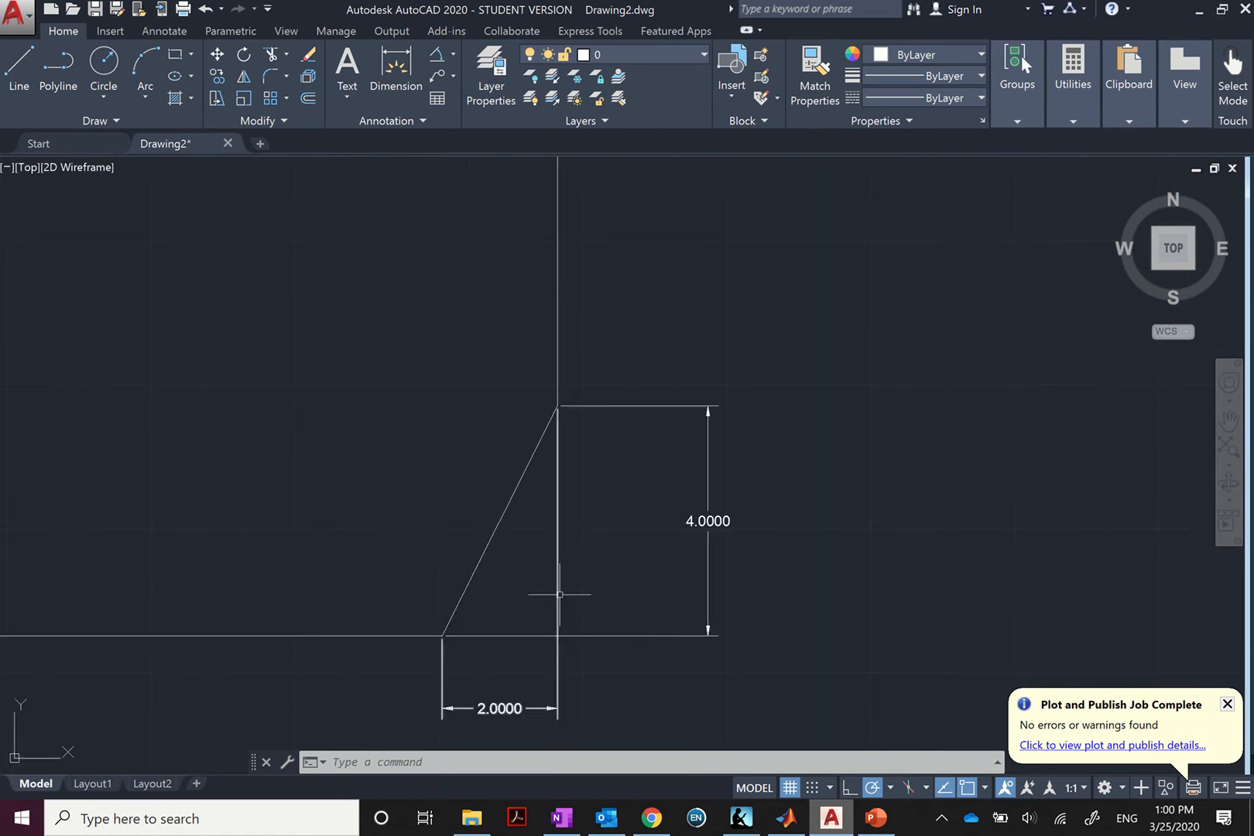
{"action": "left_click", "coordinate": [499, 706]}
{"action": "left_click", "coordinate": [719, 497]}
{"action": "left_click", "coordinate": [666, 523]}
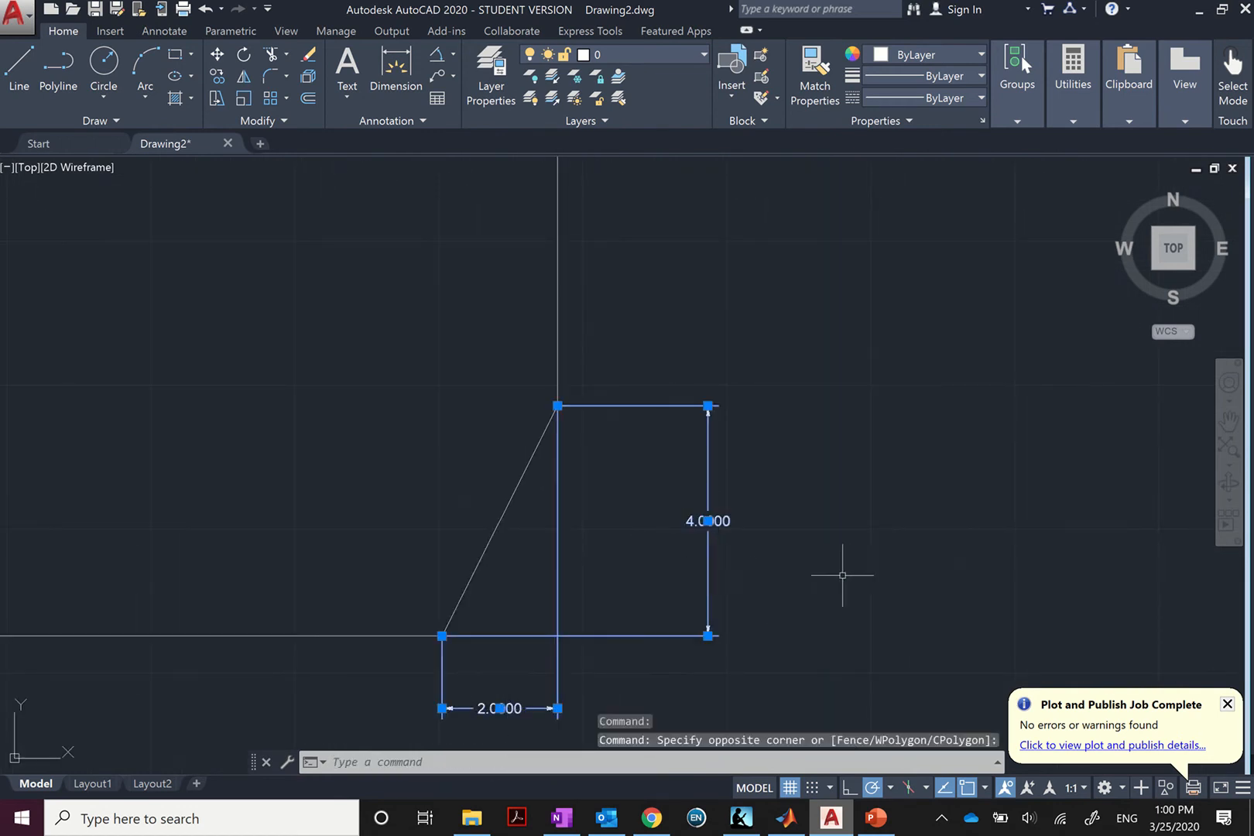
{"action": "key", "text": "Escape"}
Examine the length and angle dimensions on the upper-left example chamfer.
{"action": "scroll", "coordinate": [775, 420], "scroll_direction": "down", "scroll_amount": 4}
{"action": "middle_click_drag", "start_coordinate": [750, 277], "coordinate": [716, 453]}
{"action": "scroll", "coordinate": [698, 317], "scroll_direction": "up", "scroll_amount": 5}
{"action": "scroll", "coordinate": [400, 441], "scroll_direction": "down", "scroll_amount": 5}
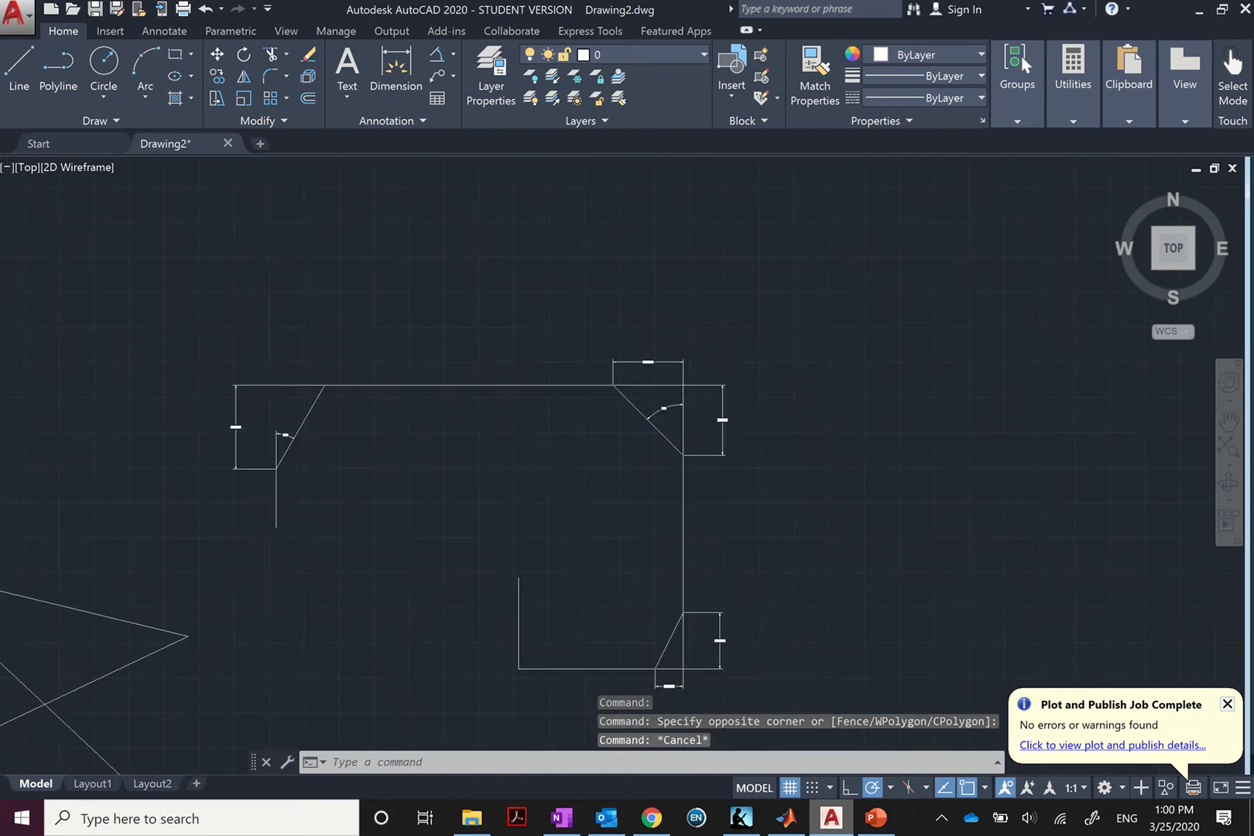
{"action": "scroll", "coordinate": [224, 410], "scroll_direction": "up", "scroll_amount": 5}
{"action": "scroll", "coordinate": [373, 444], "scroll_direction": "up", "scroll_amount": 2}
{"action": "scroll", "coordinate": [609, 422], "scroll_direction": "down", "scroll_amount": 4}
{"action": "left_click", "coordinate": [603, 413]}
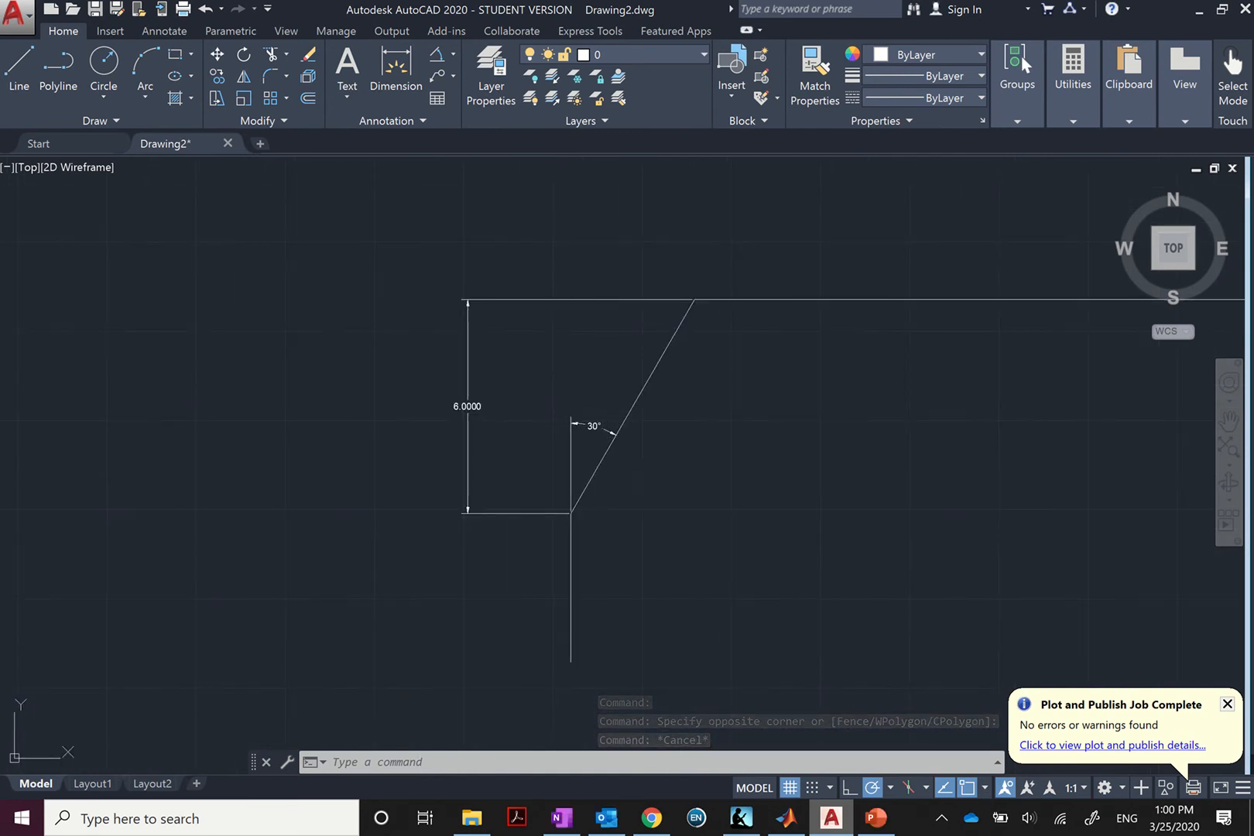
{"action": "left_click", "coordinate": [564, 448]}
{"action": "left_click", "coordinate": [467, 405]}
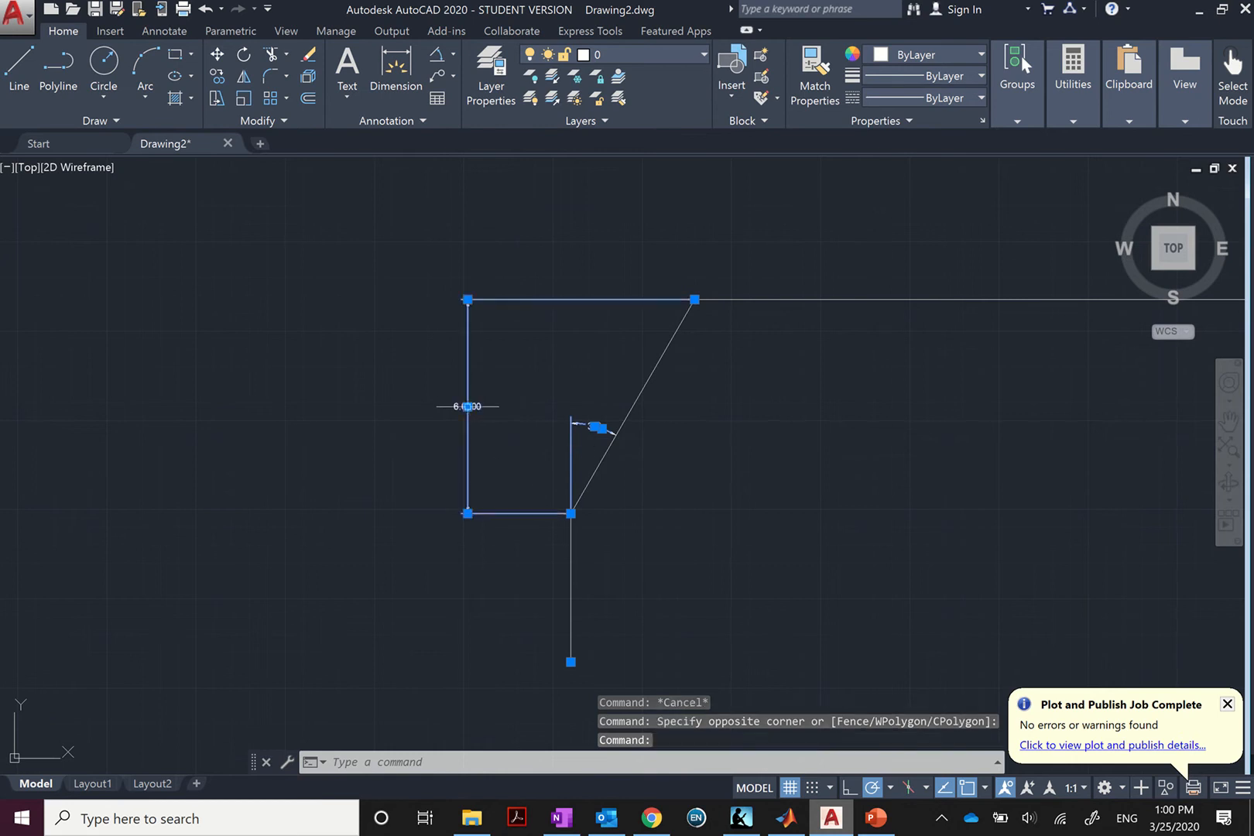
{"action": "key", "text": "Escape"}
Examine the angle and the two distance dimensions on the upper-right example chamfer.
{"action": "scroll", "coordinate": [817, 425], "scroll_direction": "down", "scroll_amount": 2}
{"action": "middle_click_drag", "start_coordinate": [837, 420], "coordinate": [389, 433]}
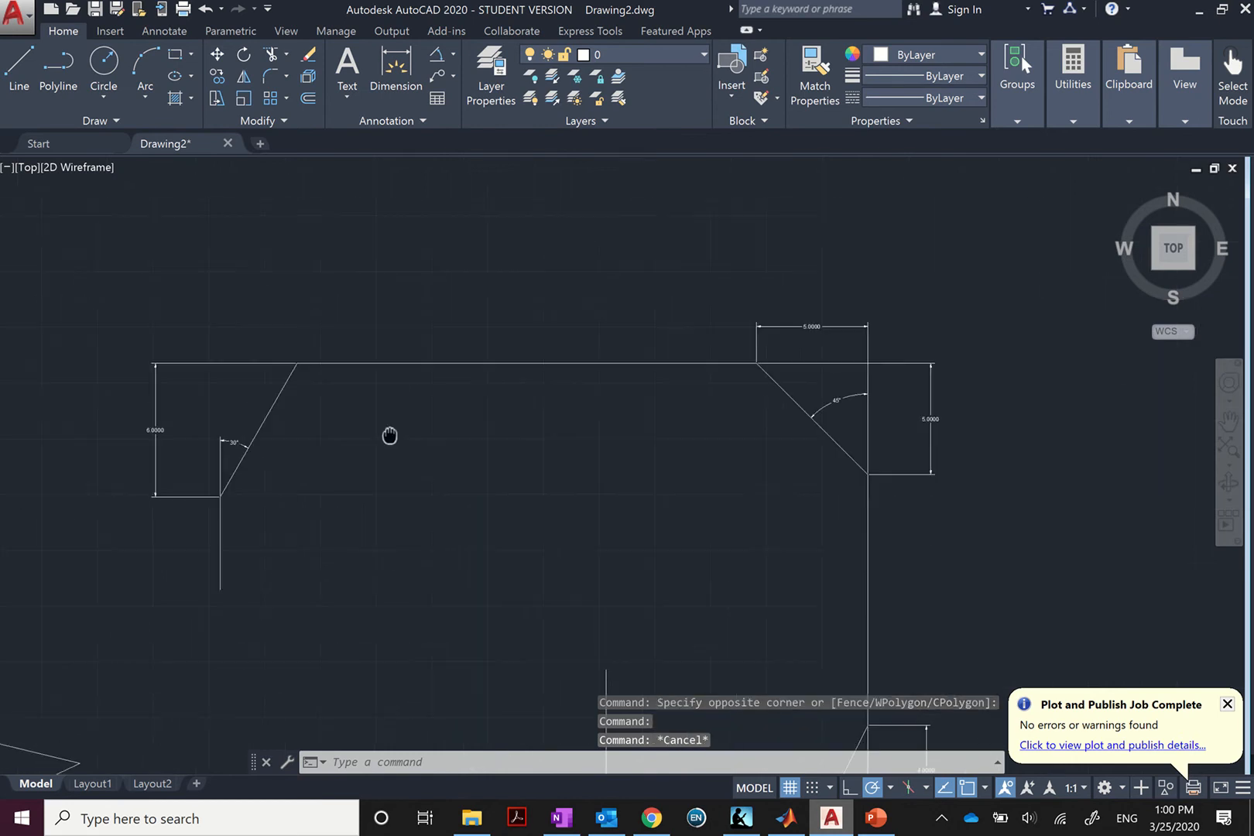
{"action": "scroll", "coordinate": [865, 405], "scroll_direction": "up", "scroll_amount": 4}
{"action": "middle_click_drag", "start_coordinate": [809, 381], "coordinate": [710, 439]}
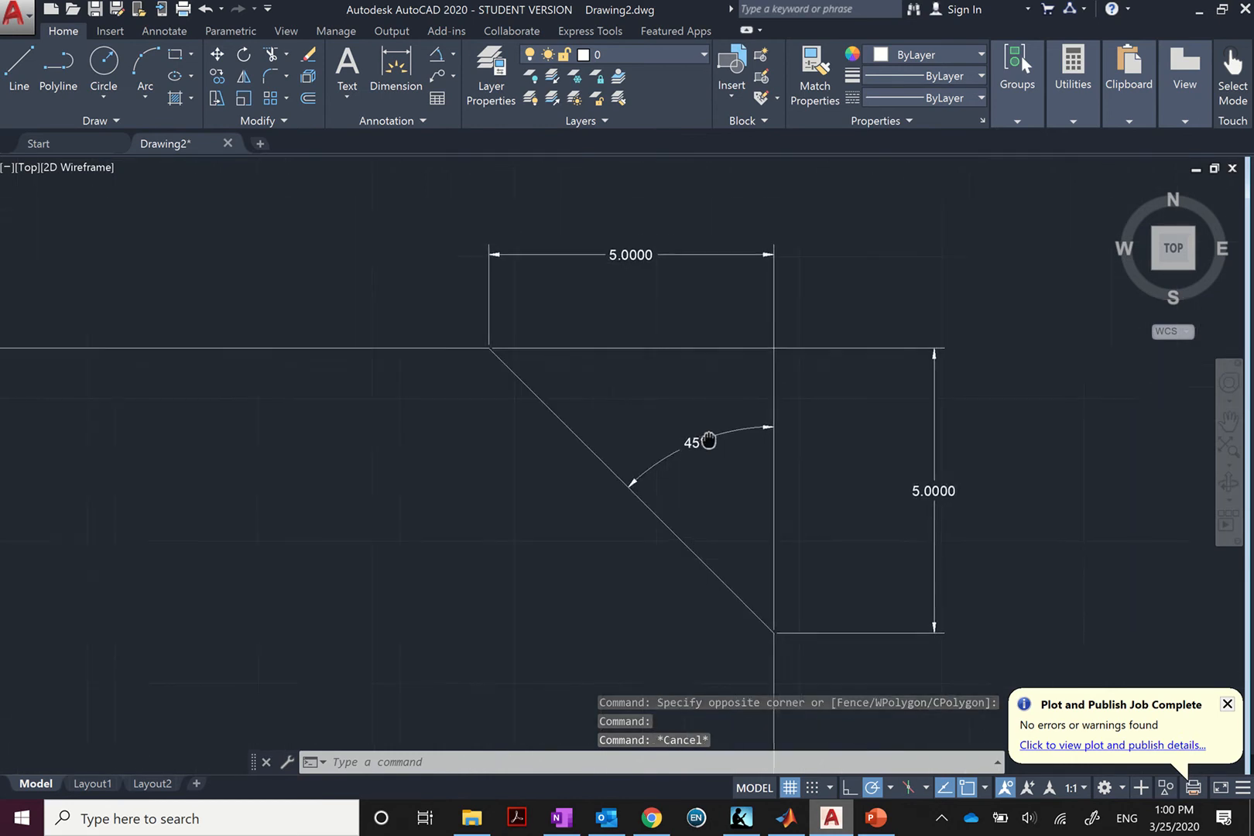
{"action": "scroll", "coordinate": [701, 451], "scroll_direction": "up", "scroll_amount": 2}
{"action": "scroll", "coordinate": [695, 455], "scroll_direction": "down", "scroll_amount": 4}
{"action": "left_click", "coordinate": [698, 440]}
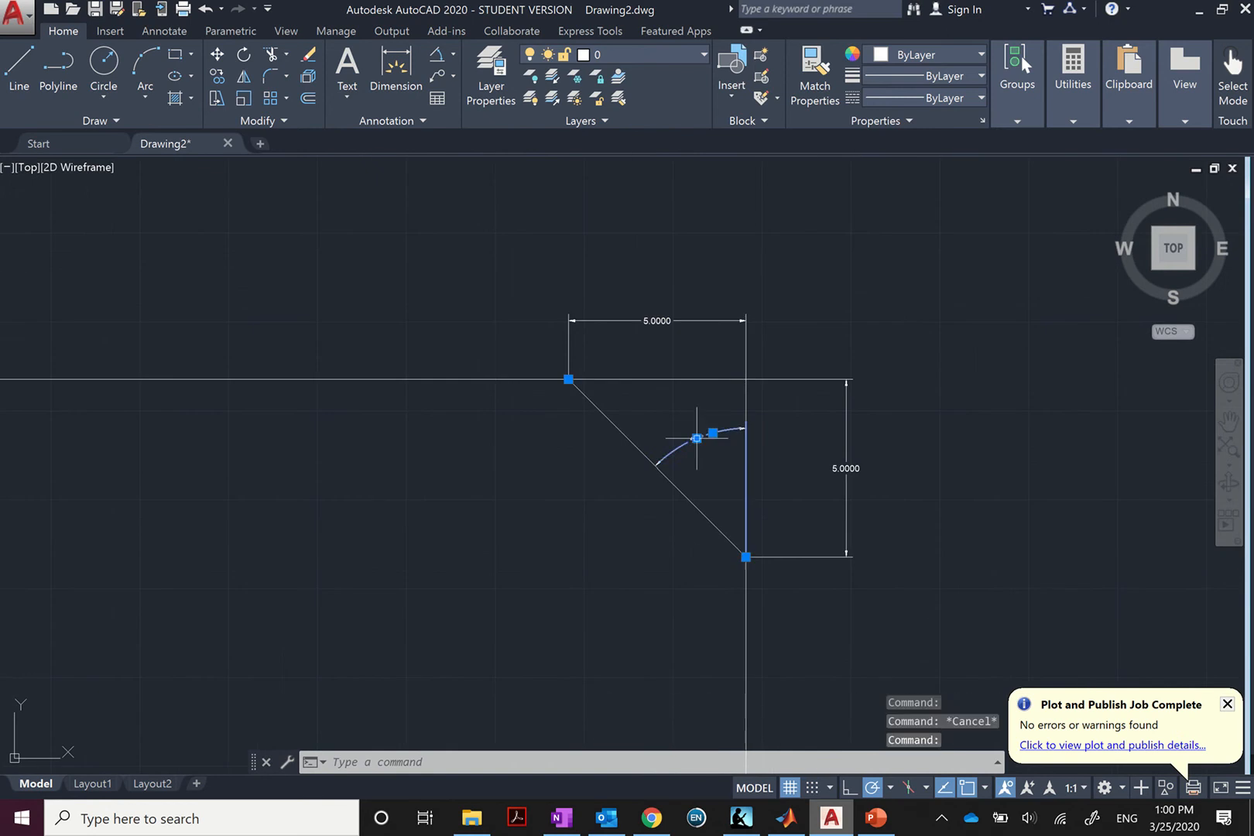
{"action": "left_click", "coordinate": [658, 292]}
{"action": "left_click", "coordinate": [694, 308]}
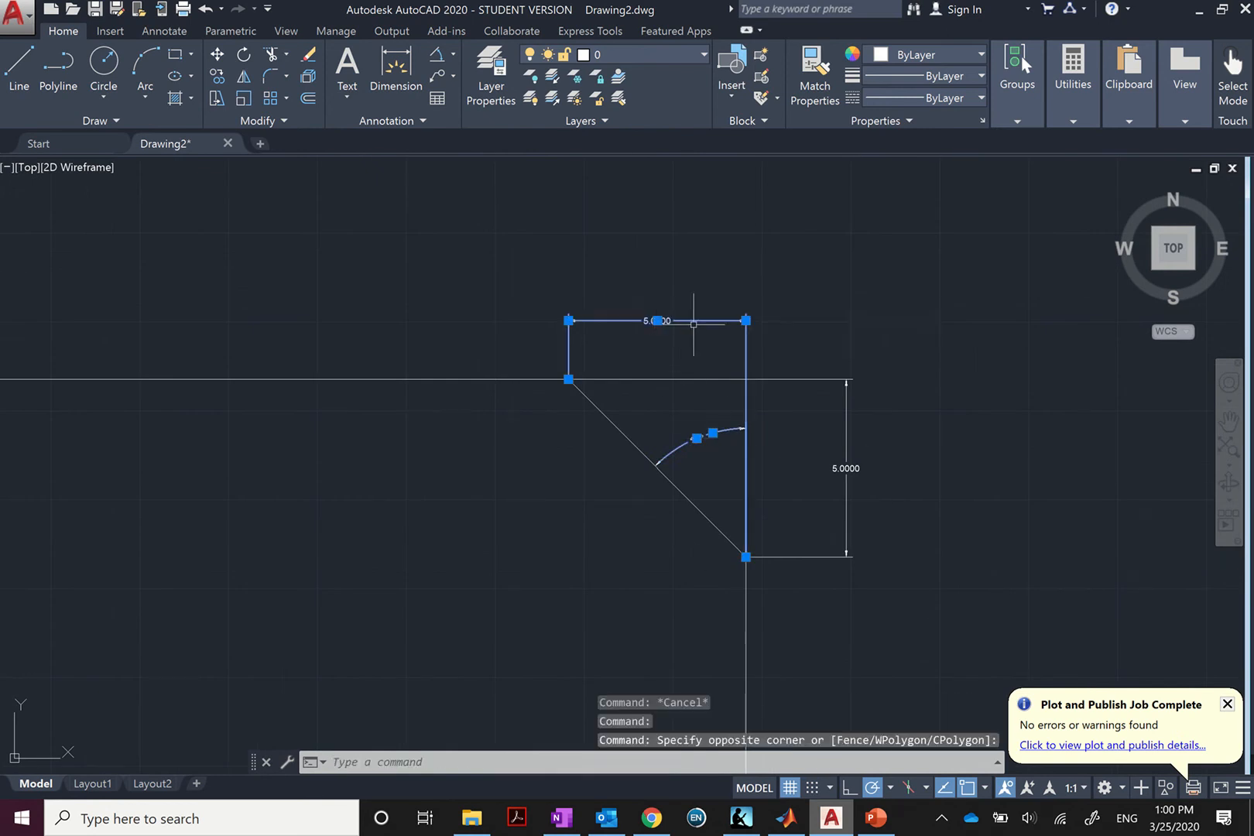
{"action": "key", "text": "Escape"}
{"action": "left_click", "coordinate": [714, 435]}
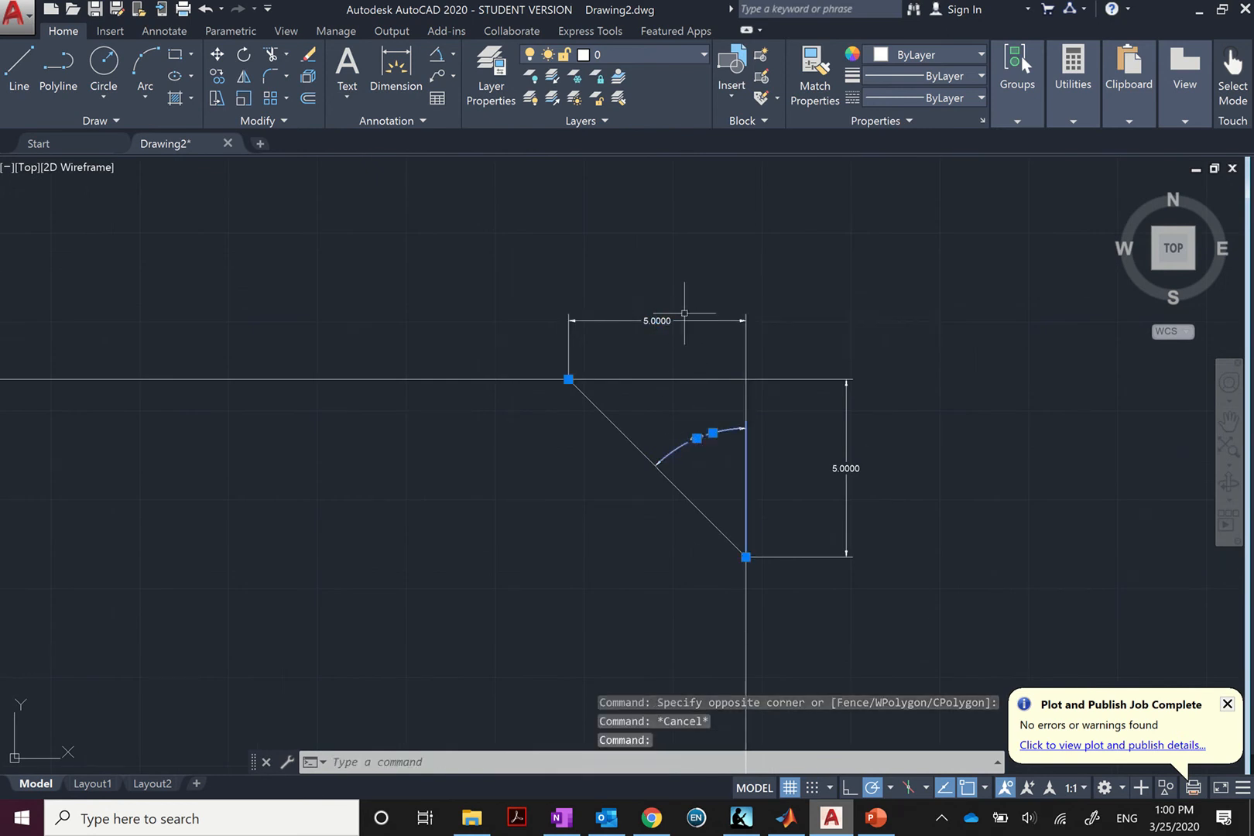
{"action": "key", "text": "Escape"}
{"action": "scroll", "coordinate": [793, 468], "scroll_direction": "up", "scroll_amount": 2}
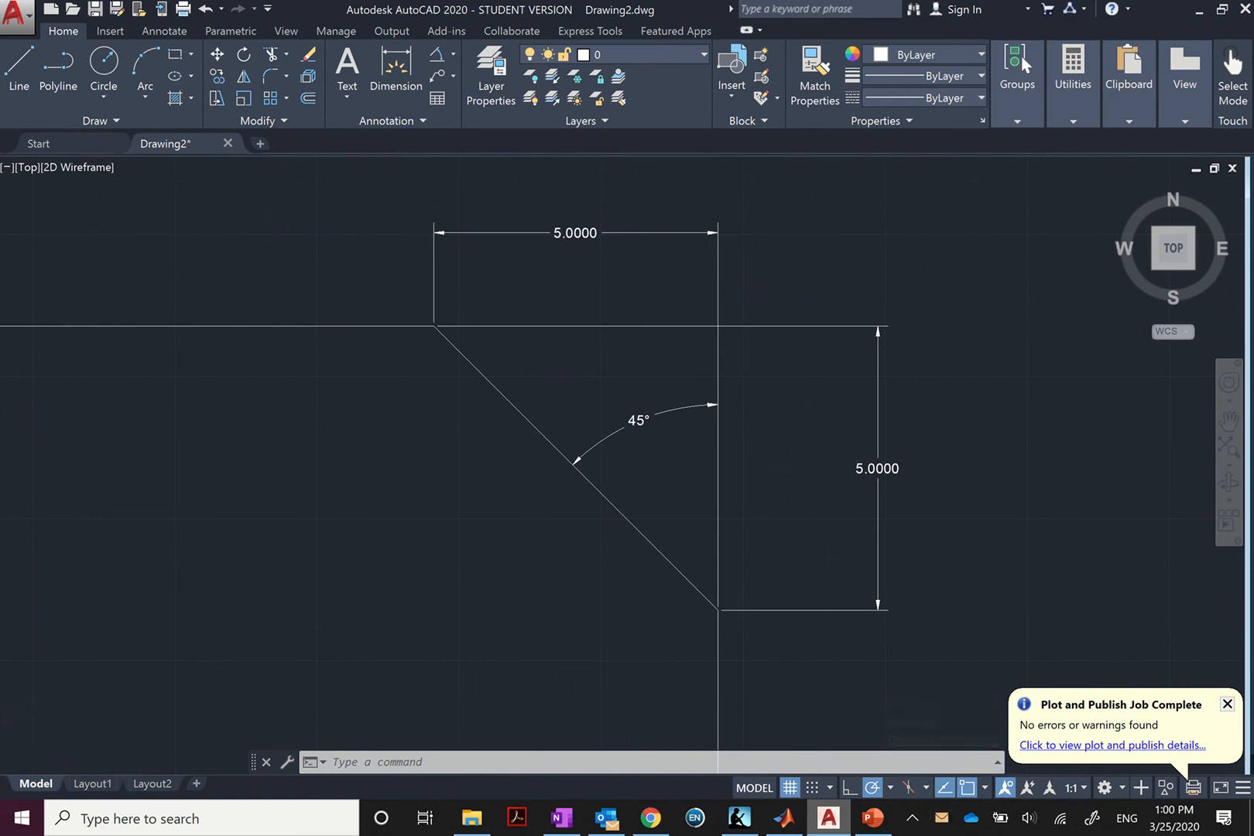
Chamfer the stepped shape's uppermost right corner using the Distance option, 1 along the top edge and 3 along the short vertical edge.
{"action": "scroll", "coordinate": [540, 504], "scroll_direction": "down", "scroll_amount": 5}
{"action": "middle_click_drag", "start_coordinate": [375, 562], "coordinate": [778, 389]}
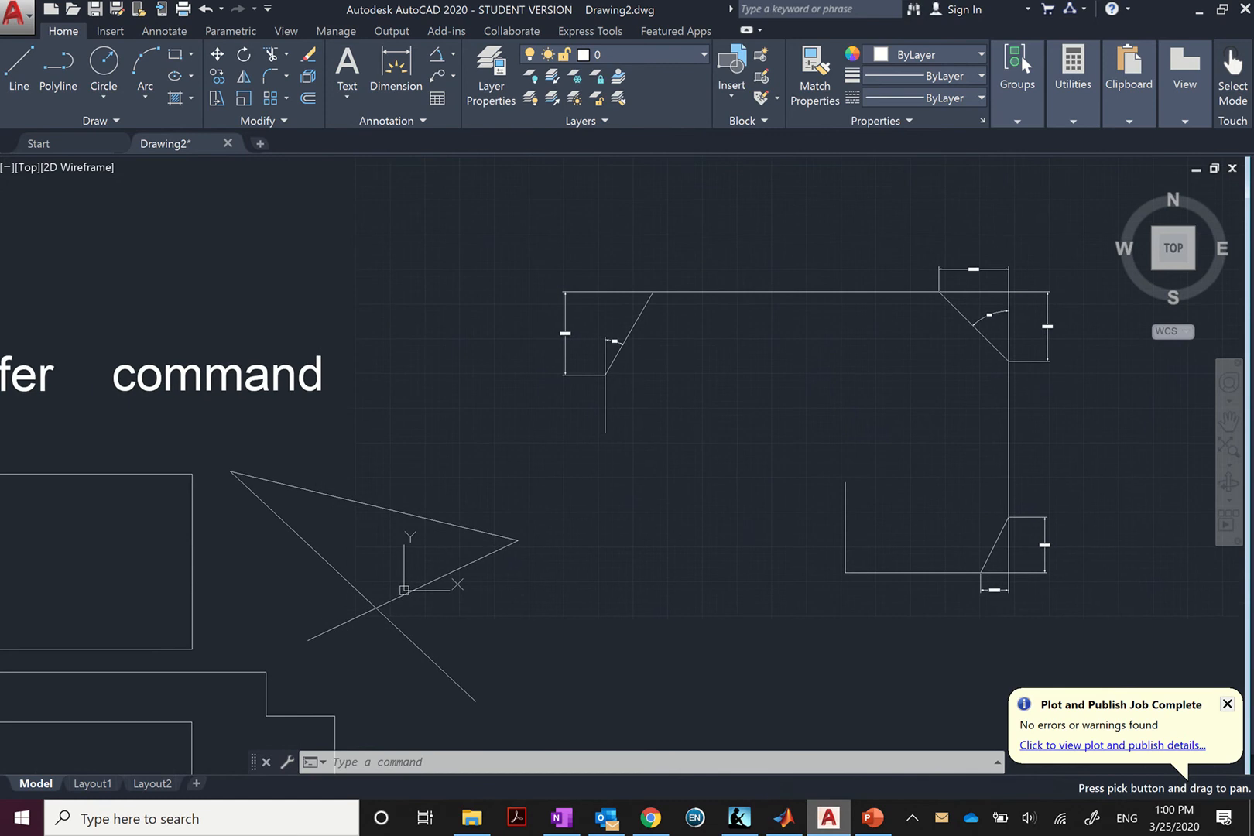
{"action": "mouse_move", "coordinate": [400, 426]}
{"action": "middle_mouse_down"}
{"action": "mouse_move", "coordinate": [631, 303]}
{"action": "mouse_move", "coordinate": [805, 262]}
{"action": "middle_mouse_up"}
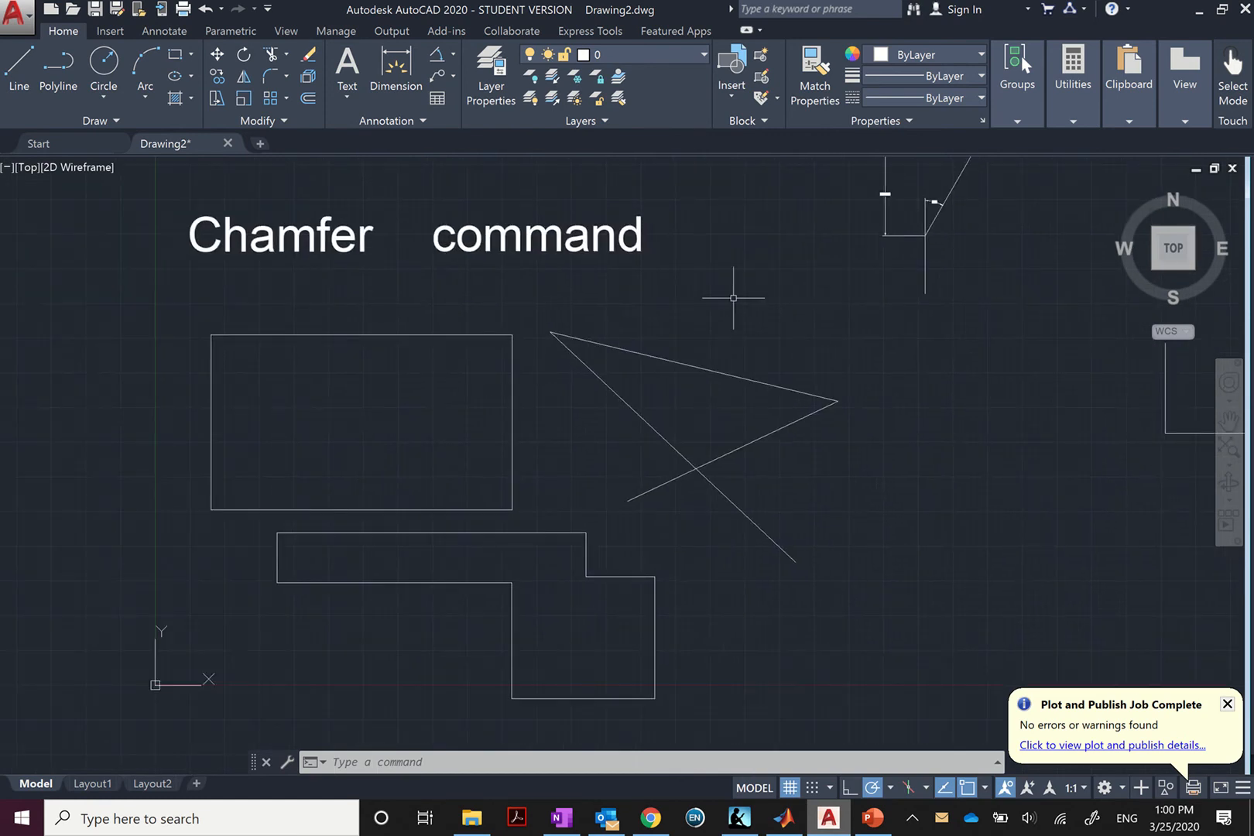
{"action": "type", "text": "cham"}
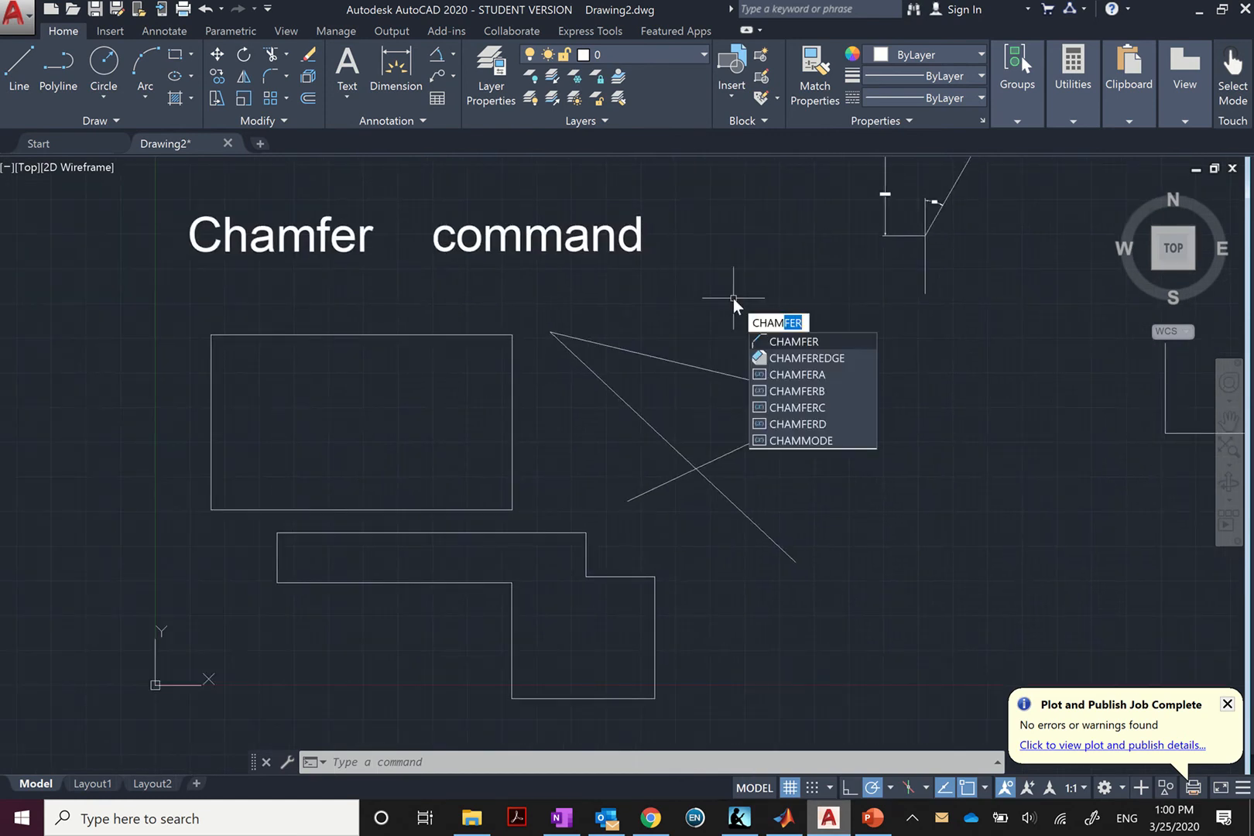
{"action": "key", "text": "Return"}
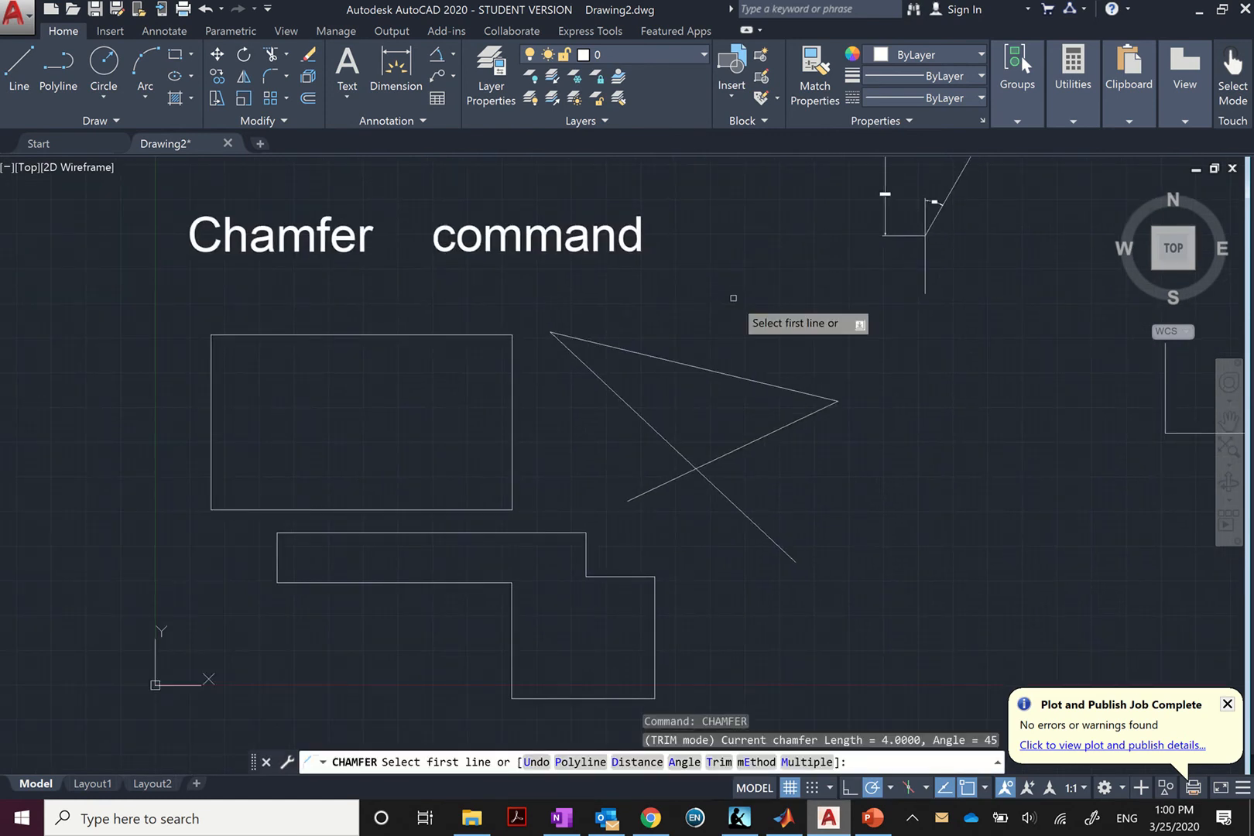
{"action": "key", "text": "Down"}
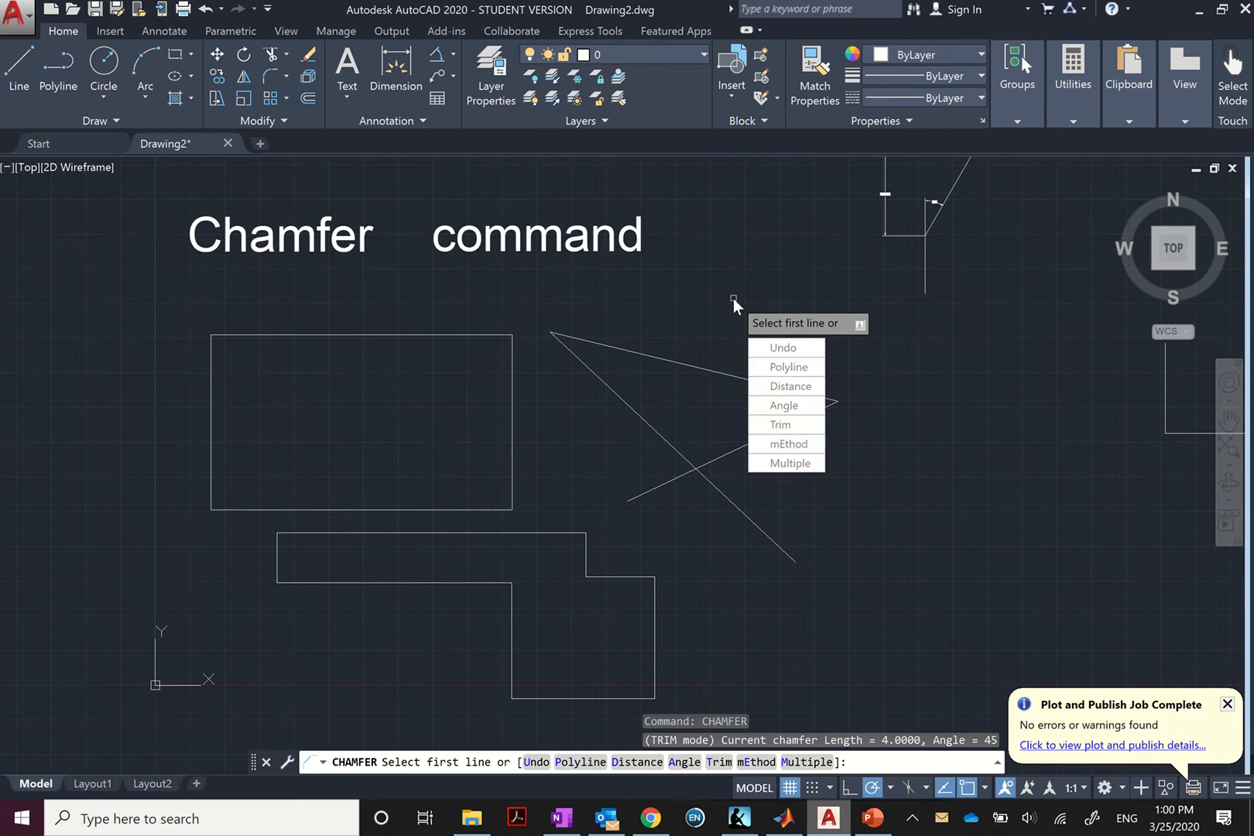
{"action": "key", "text": "Down"}
{"action": "key", "text": "Down"}
{"action": "key", "text": "Up"}
{"action": "key", "text": "Down"}
{"action": "key", "text": "Down"}
{"action": "key", "text": "Up"}
{"action": "key", "text": "Down"}
{"action": "key", "text": "Up"}
{"action": "key", "text": "Down"}
{"action": "key", "text": "Up"}
{"action": "key", "text": "Down"}
{"action": "key", "text": "Down"}
{"action": "key", "text": "Down"}
{"action": "key", "text": "Up"}
{"action": "key", "text": "Up"}
{"action": "key", "text": "Up"}
{"action": "key", "text": "Return"}
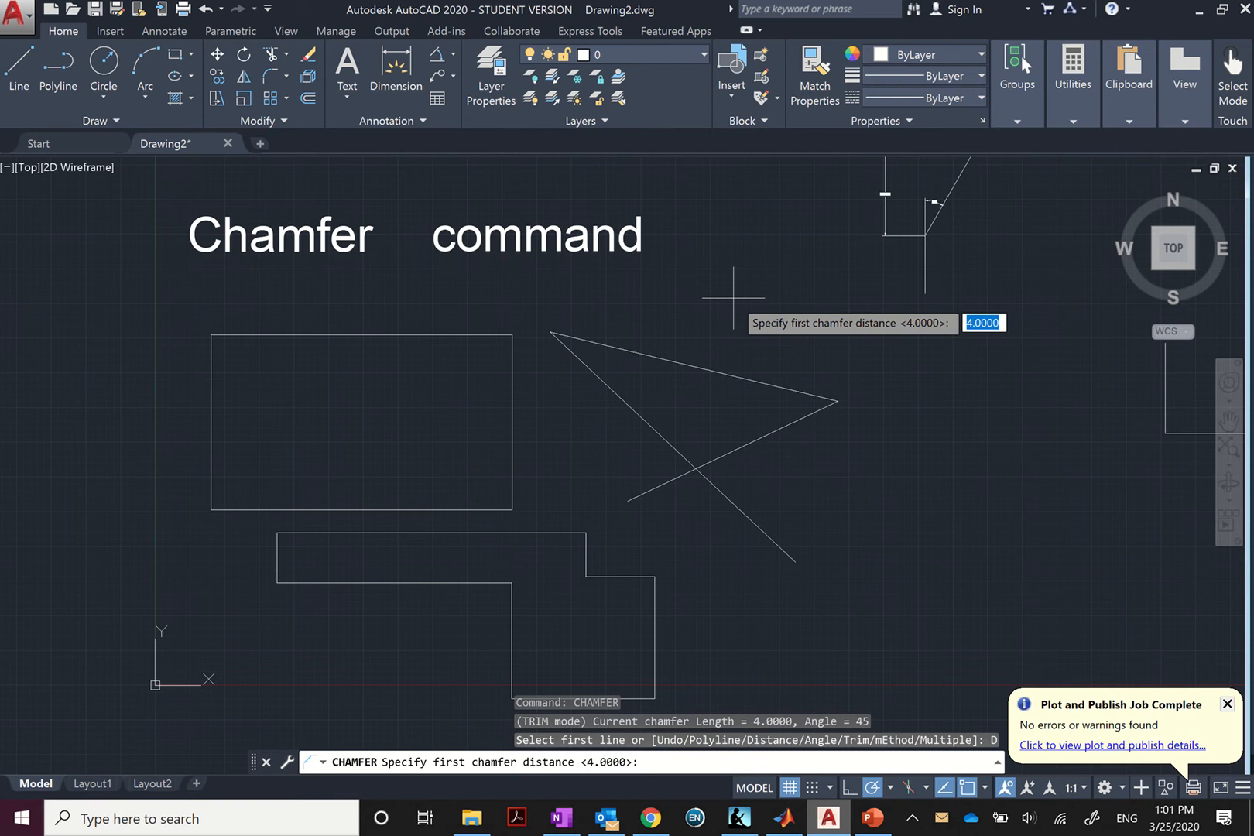
{"action": "type", "text": "1"}
{"action": "key", "text": "Return"}
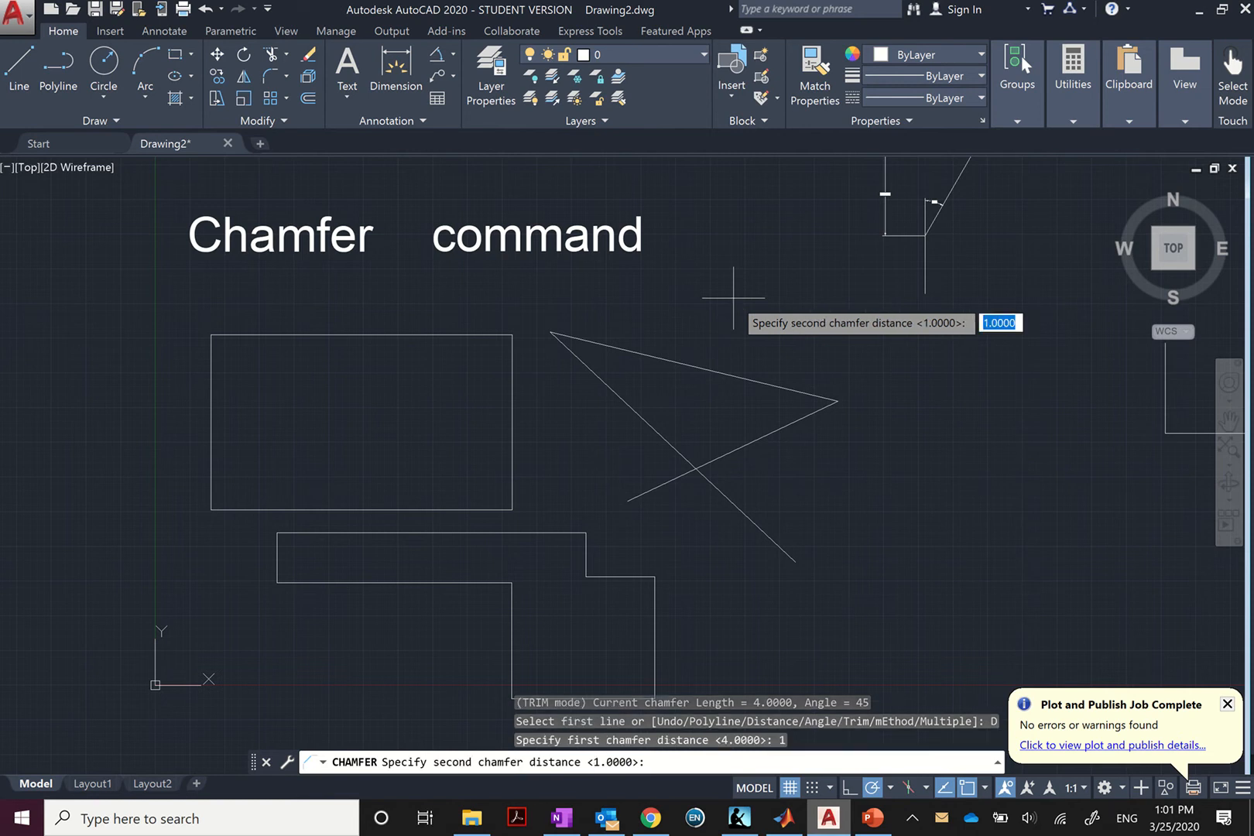
{"action": "type", "text": "3"}
{"action": "key", "text": "Return"}
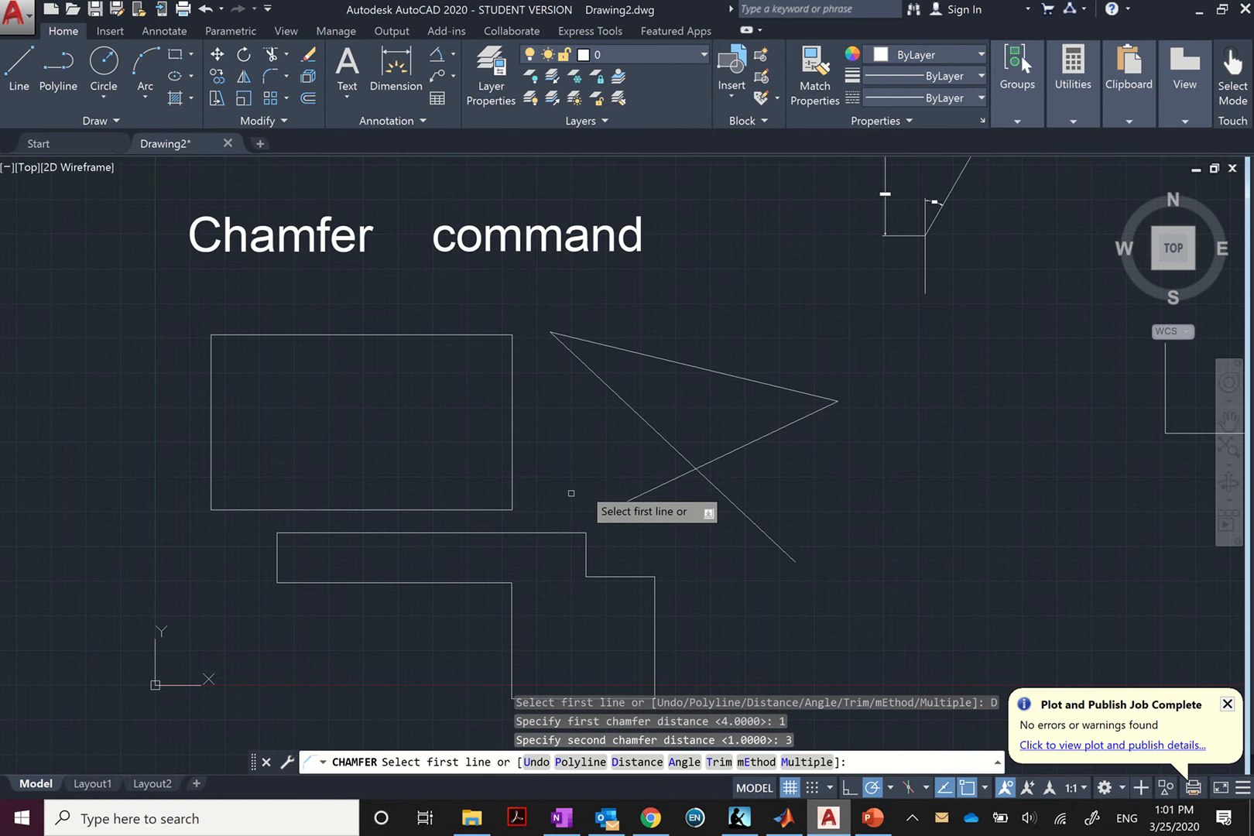
{"action": "left_click", "coordinate": [566, 532]}
{"action": "left_click", "coordinate": [585, 554]}
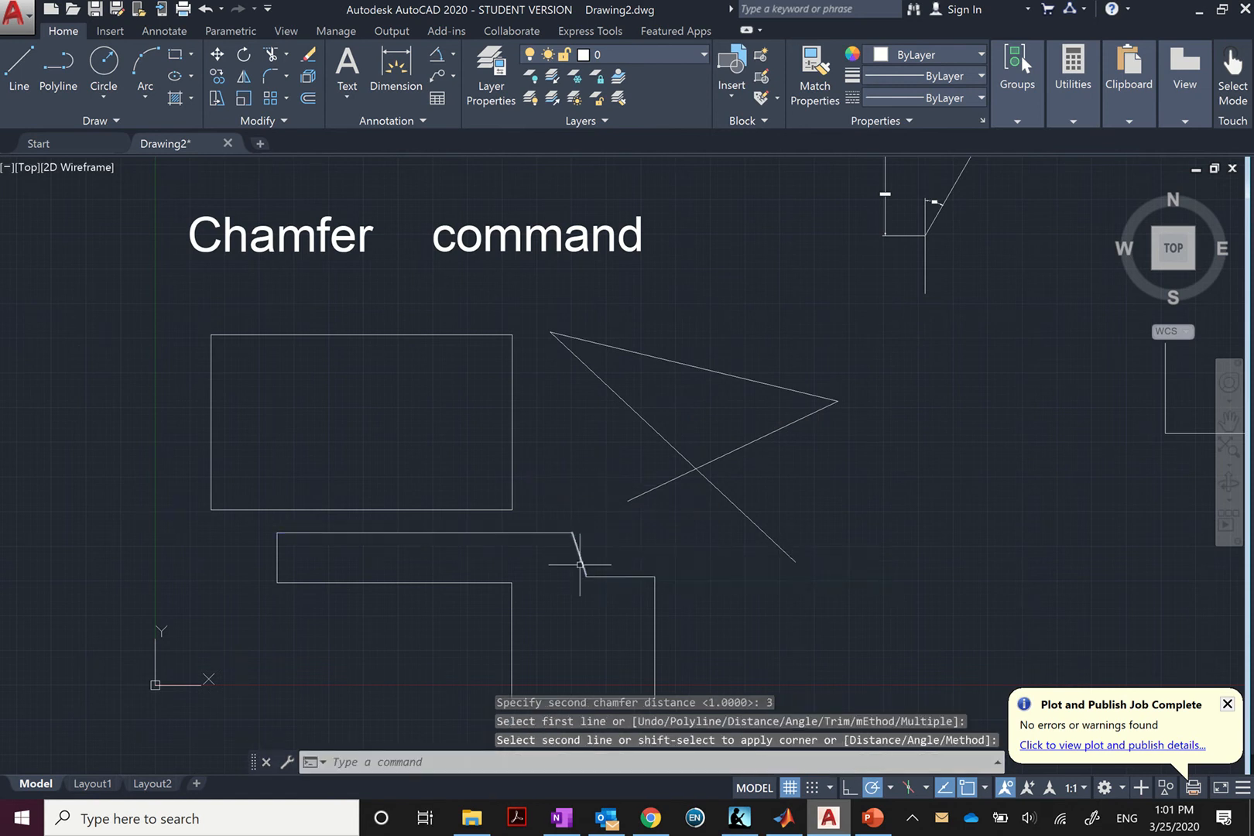
{"action": "scroll", "coordinate": [580, 559], "scroll_direction": "up", "scroll_amount": 5}
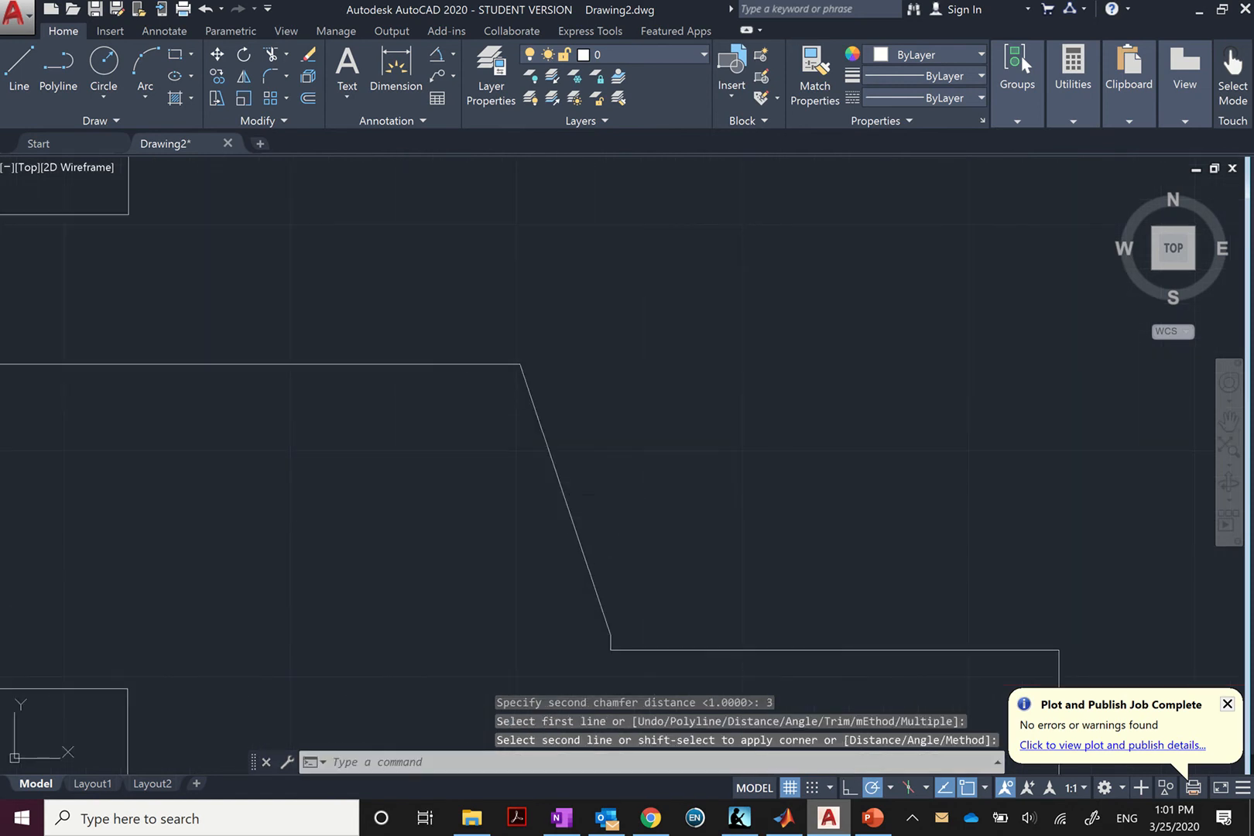
Undo the chamfer on the stepped shape's corner.
{"action": "key", "text": "ctrl+z"}
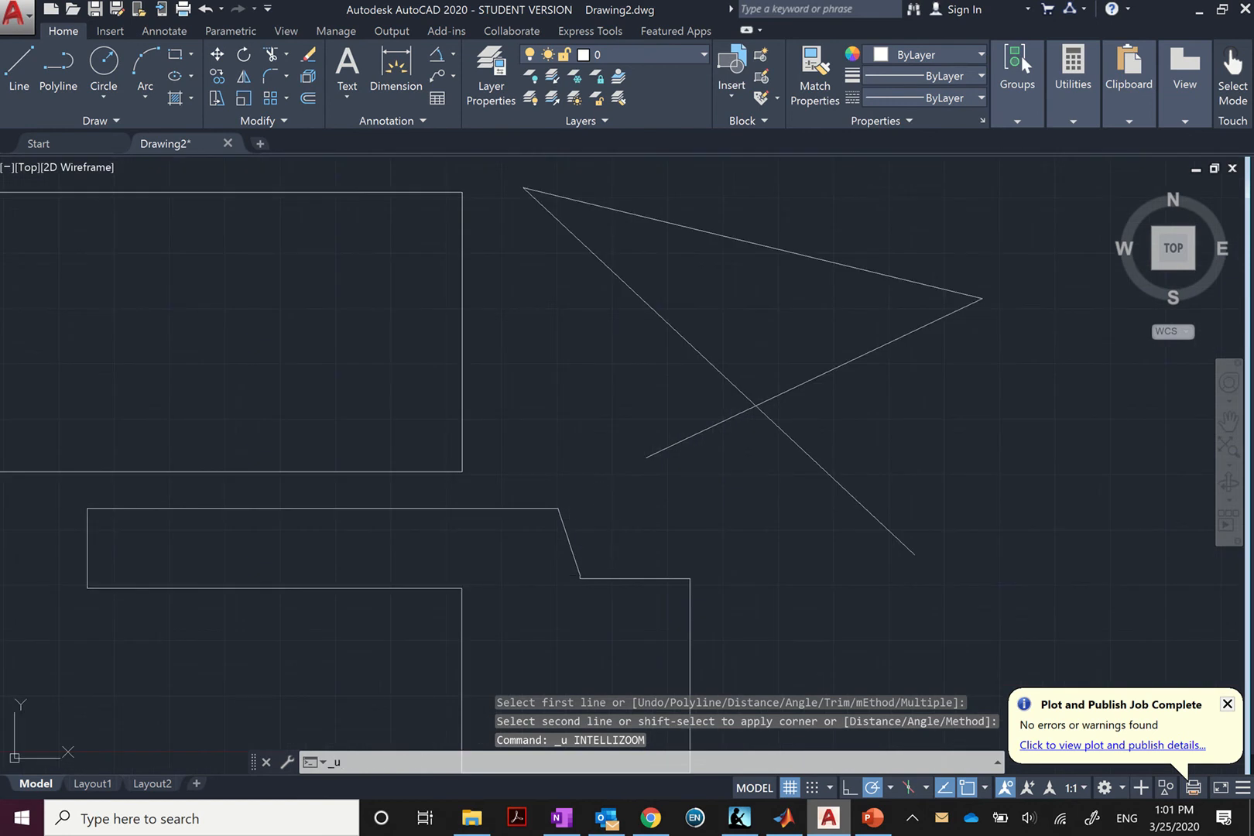
{"action": "key", "text": "ctrl+z"}
Chamfer the stepped shape's uppermost right corner using the Distance option, 1 along the top edge and 2 along the short vertical edge.
{"action": "scroll", "coordinate": [589, 576], "scroll_direction": "up", "scroll_amount": 5}
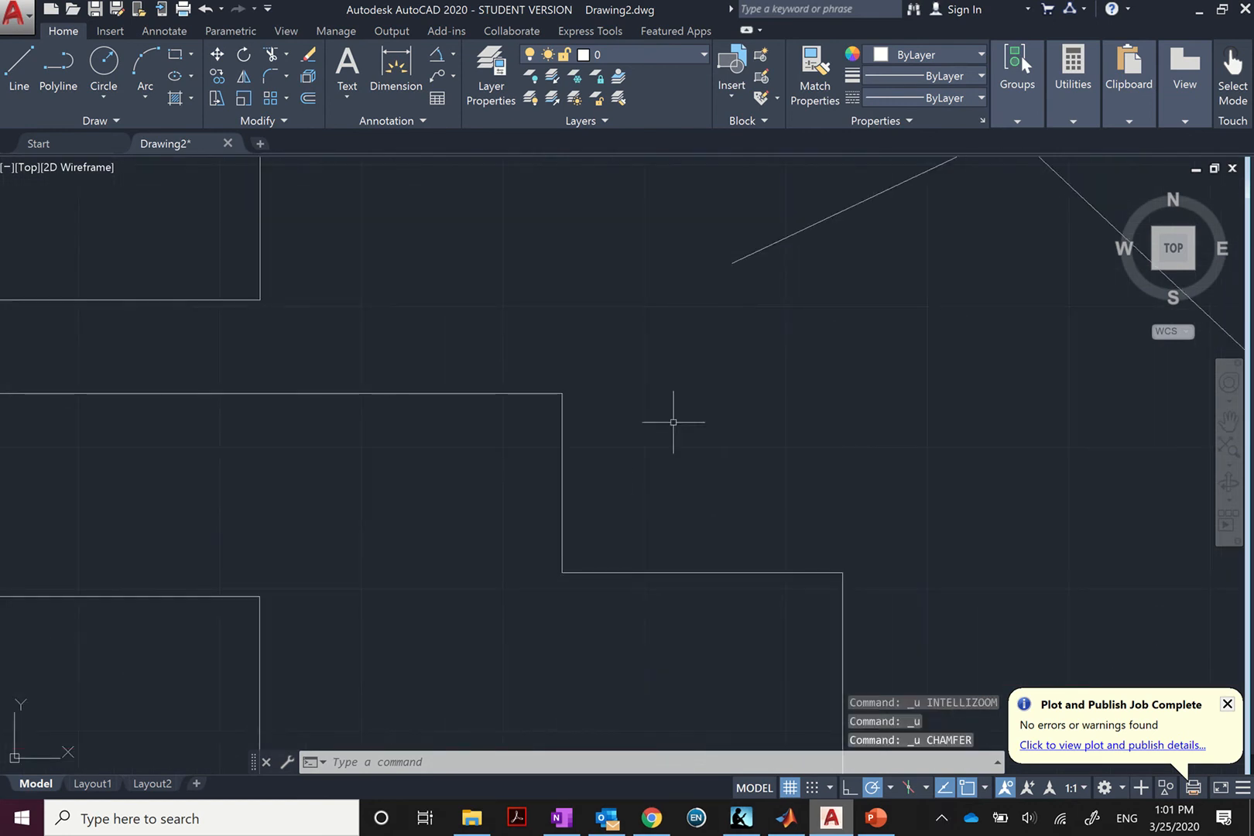
{"action": "type", "text": "cham"}
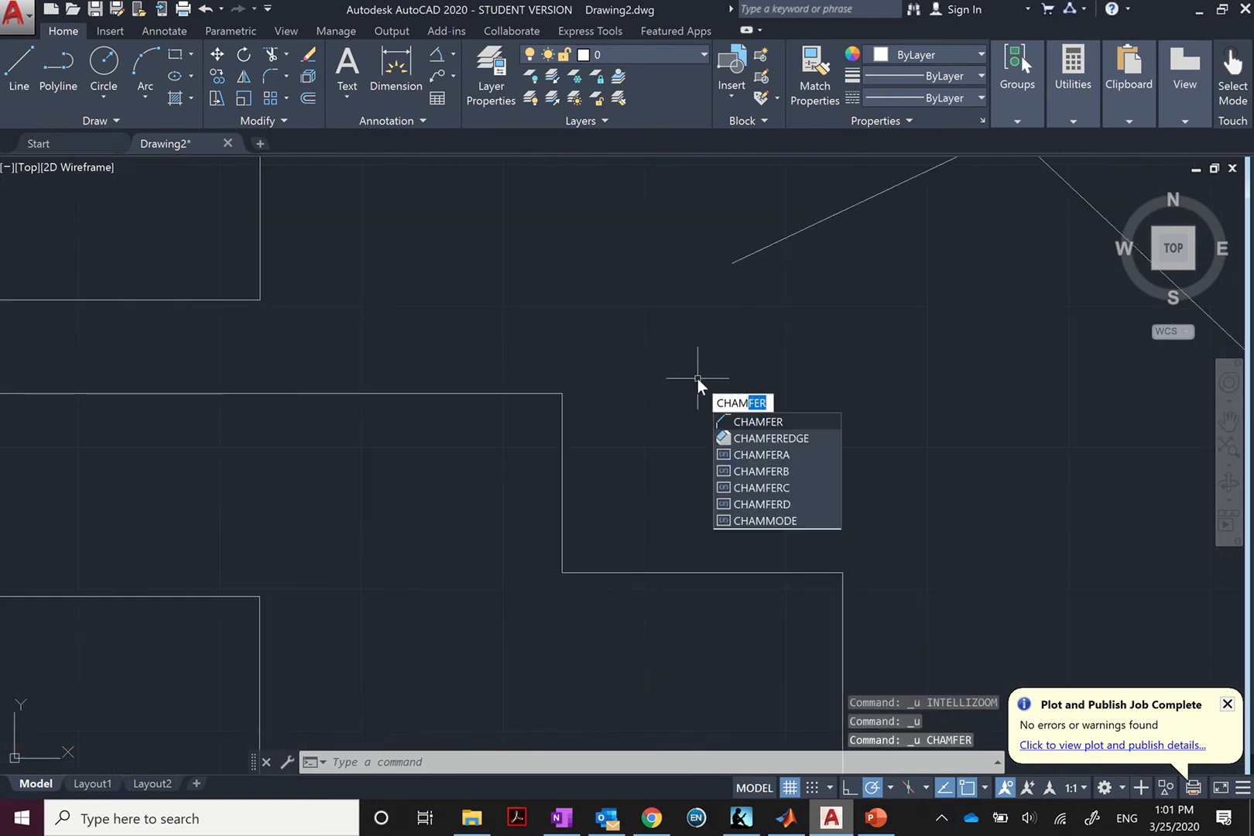
{"action": "key", "text": "Return"}
{"action": "key", "text": "Down"}
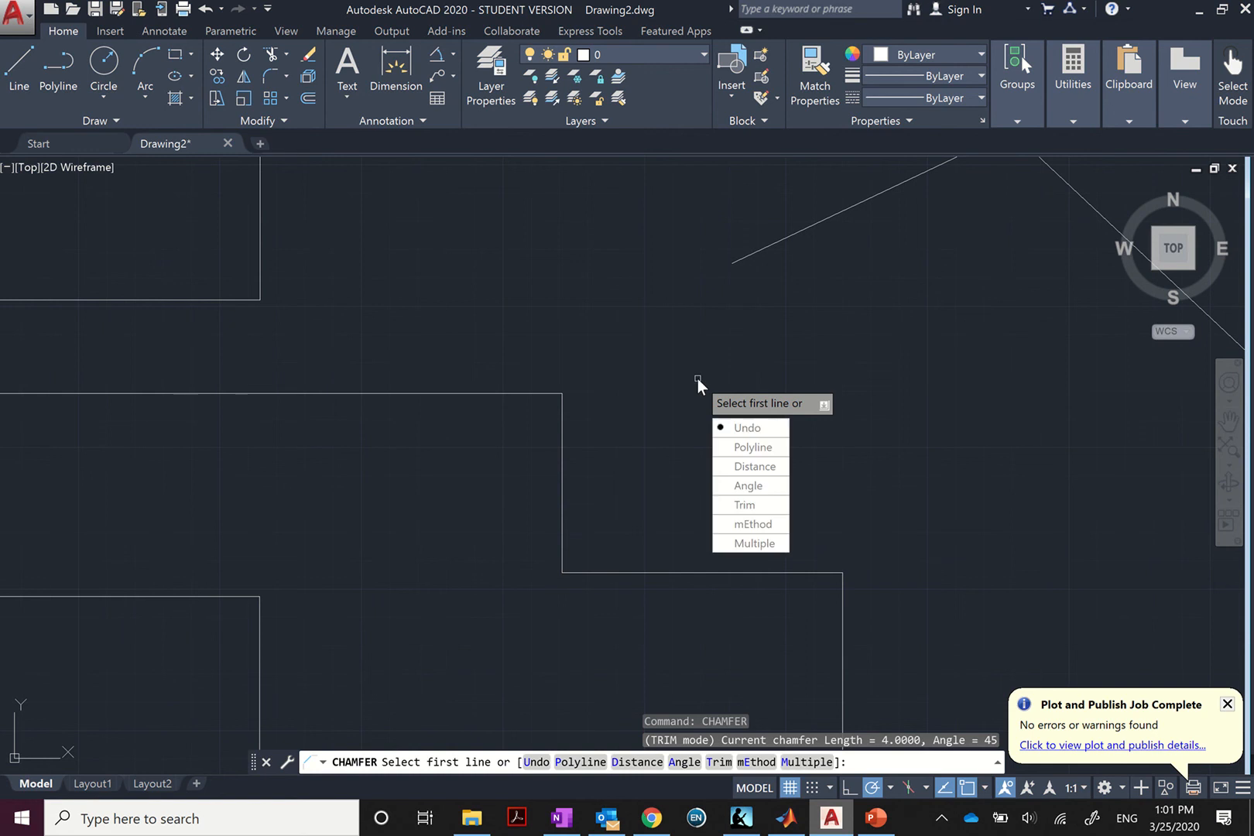
{"action": "key", "text": "Down"}
{"action": "key", "text": "Down"}
{"action": "key", "text": "Return"}
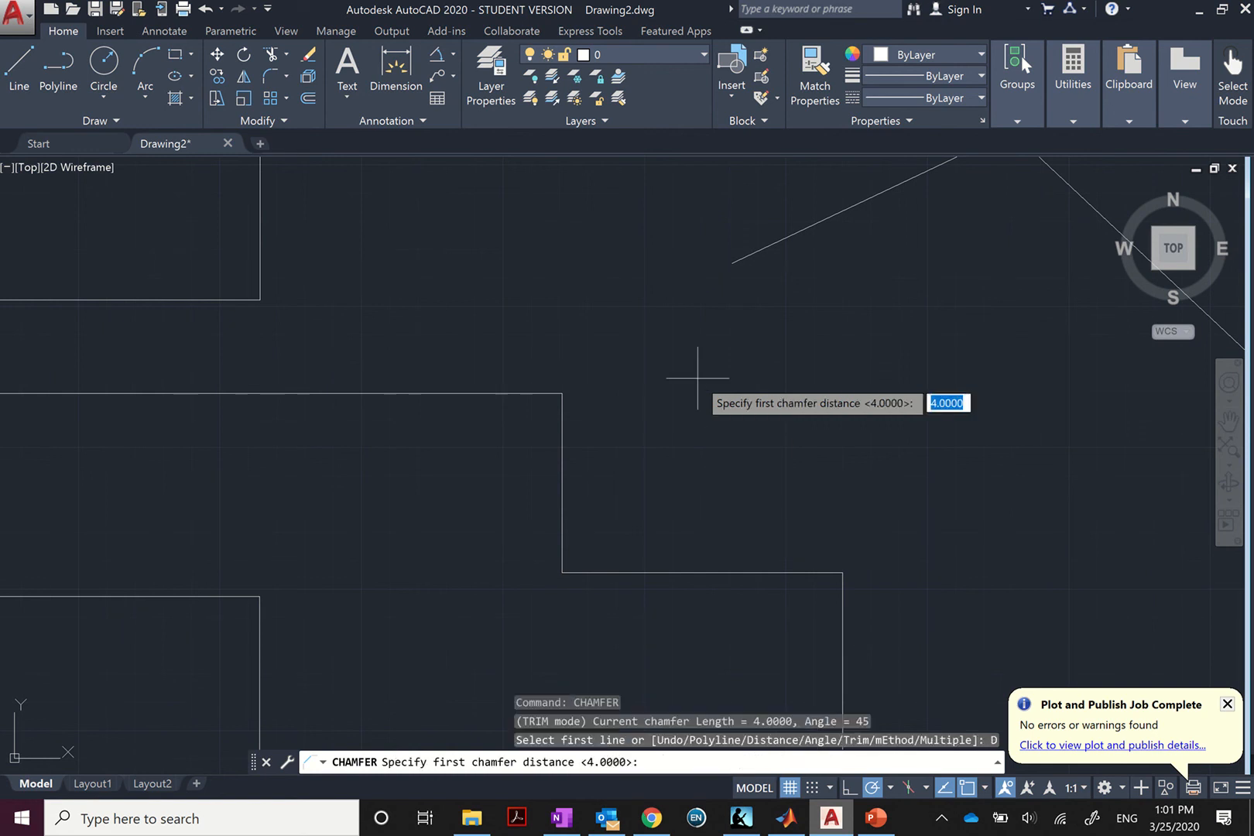
{"action": "type", "text": "1"}
{"action": "key", "text": "Return"}
{"action": "type", "text": "2"}
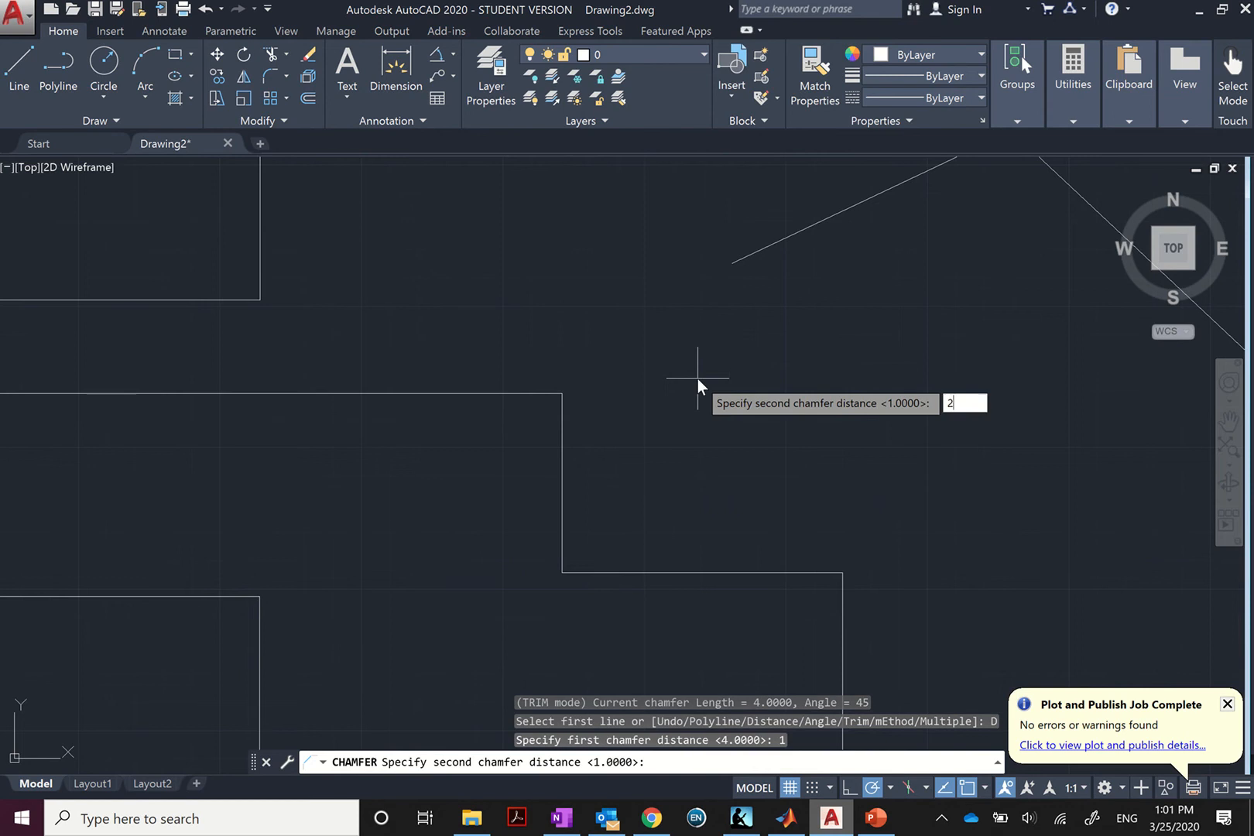
{"action": "key", "text": "Return"}
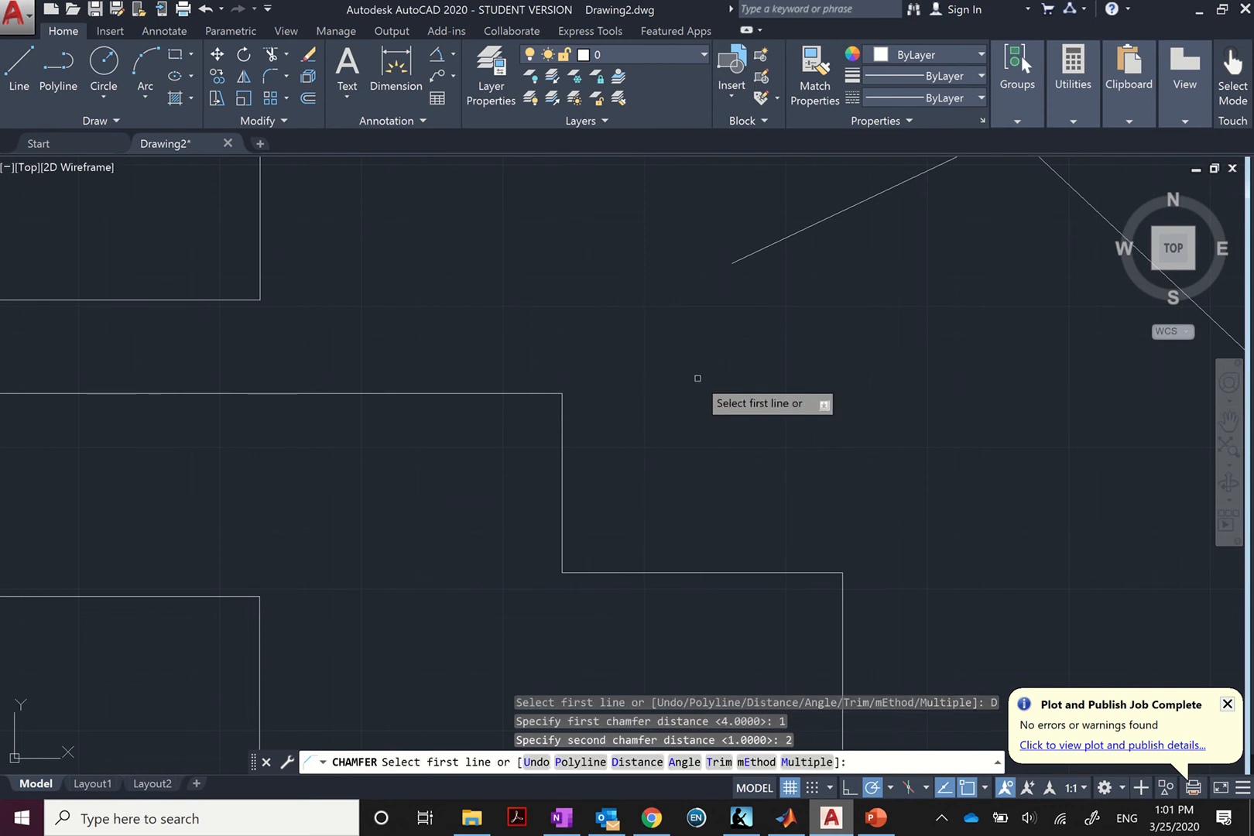
{"action": "left_click", "coordinate": [540, 394]}
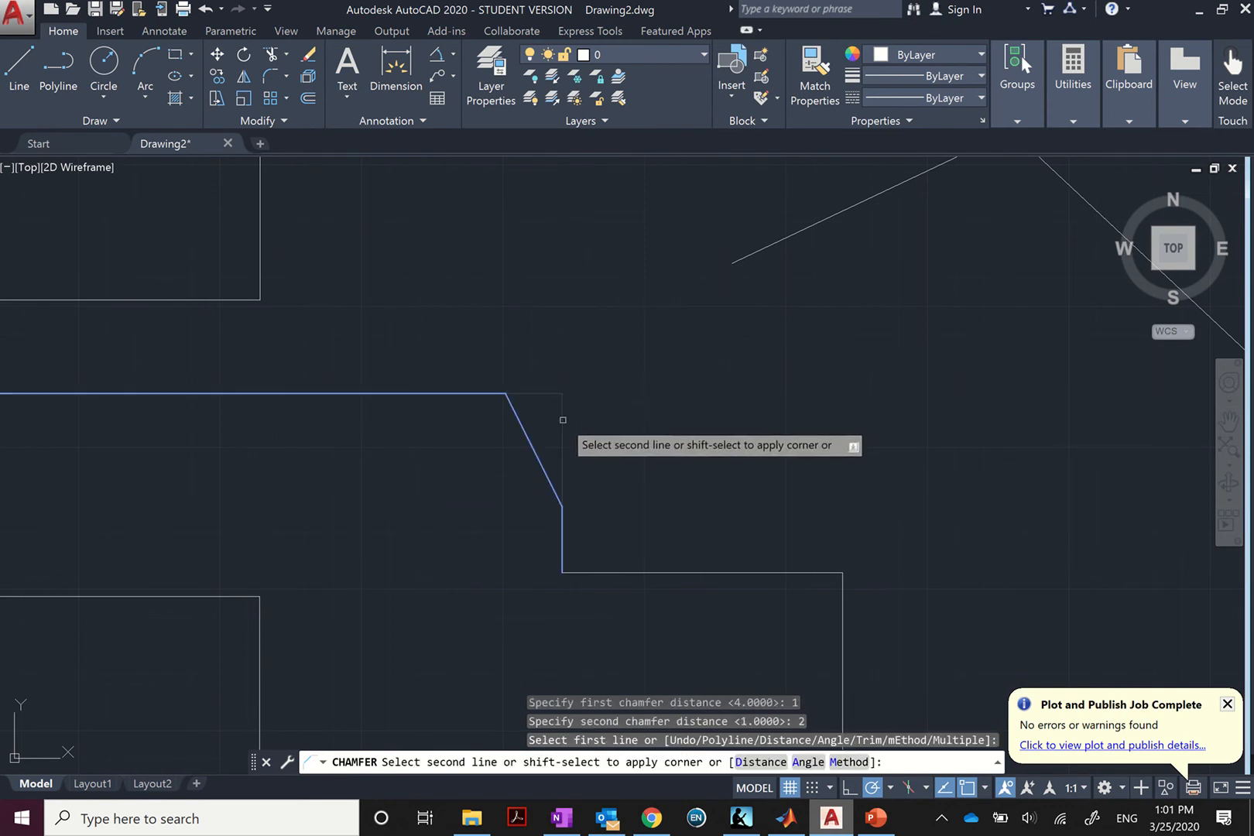
{"action": "left_click", "coordinate": [562, 420]}
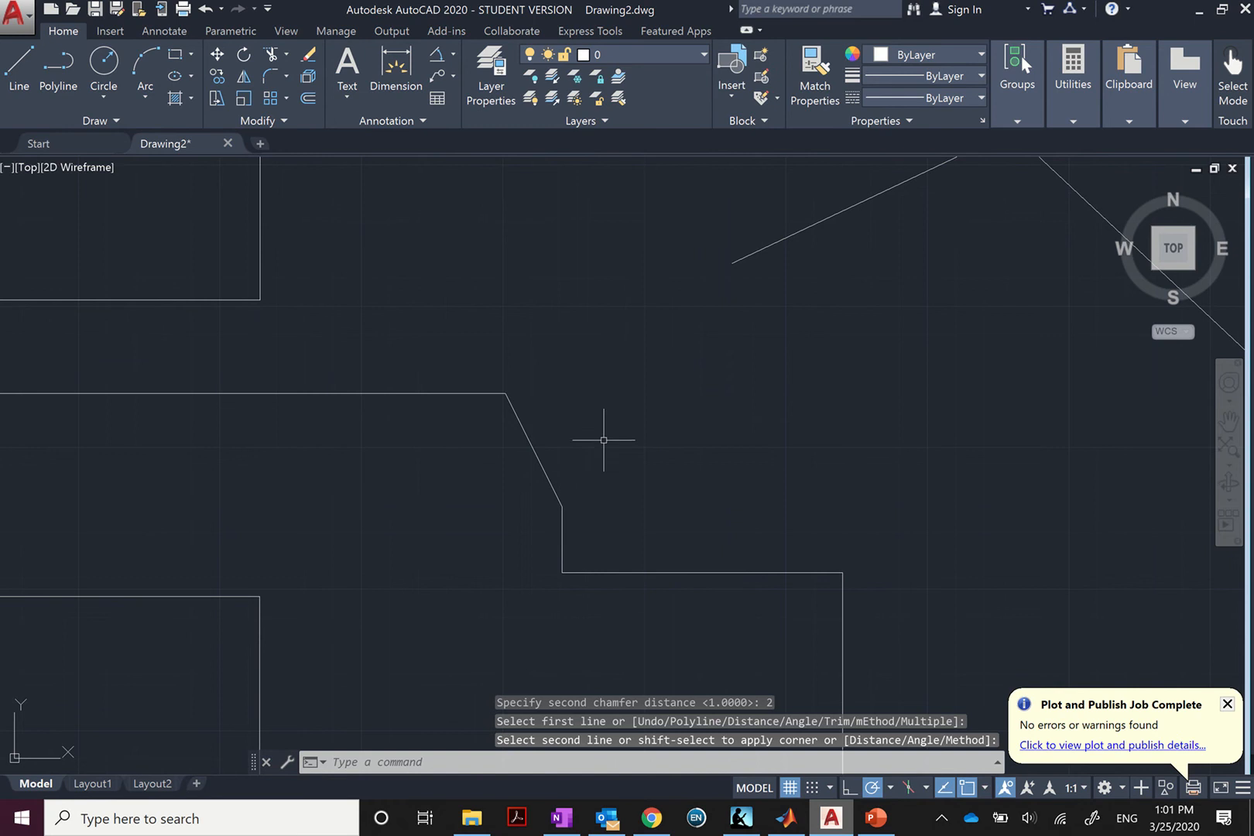
Dimension the horizontal distance of the chamfer on the stepped shape's uppermost right corner, placing the dimension above the corner.
{"action": "left_click", "coordinate": [418, 66]}
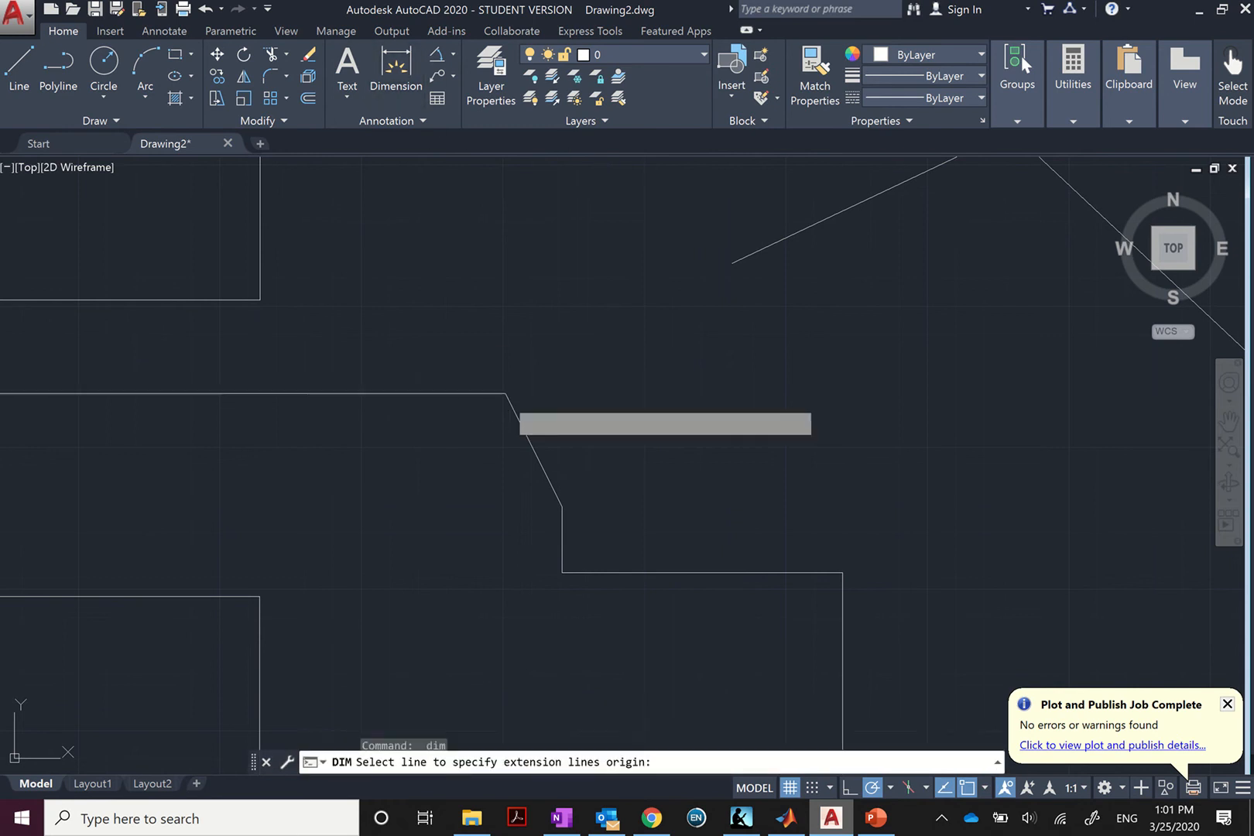
{"action": "left_click", "coordinate": [561, 503]}
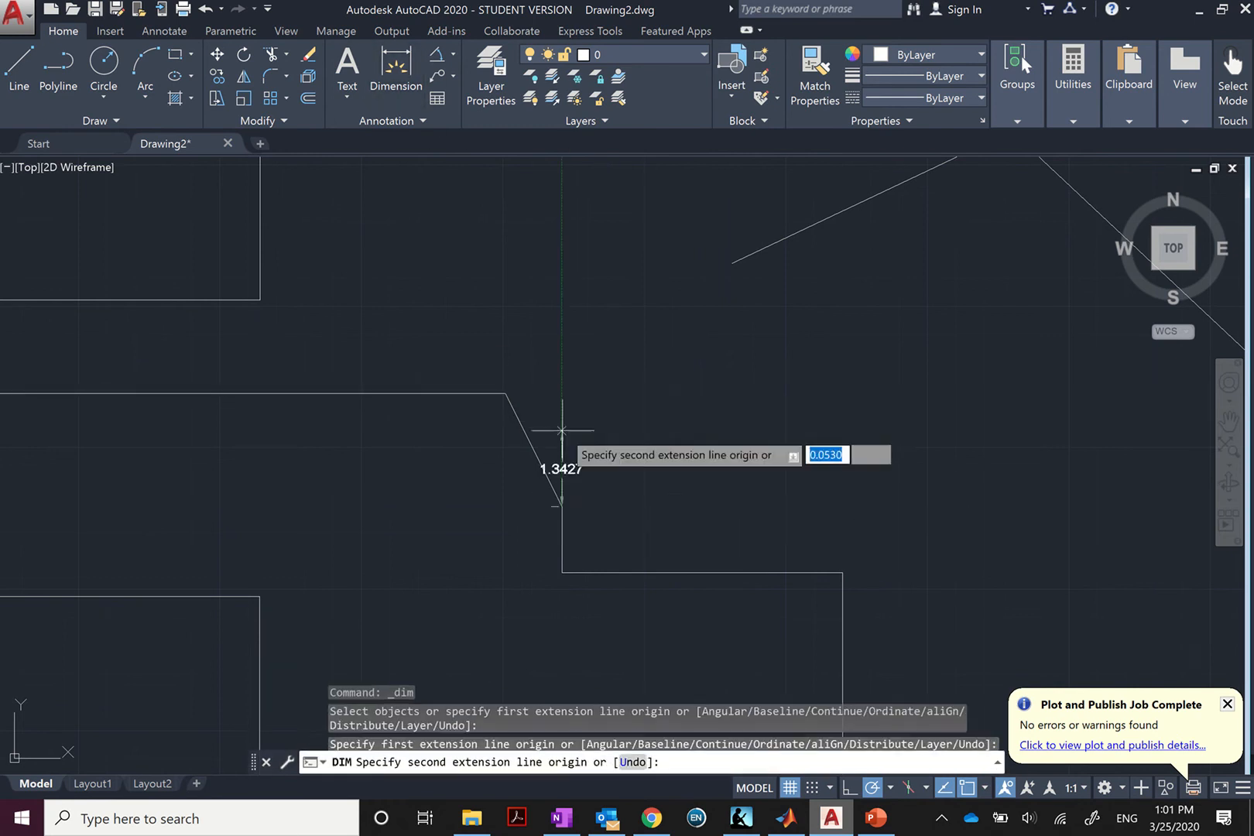
{"action": "left_click", "coordinate": [506, 394]}
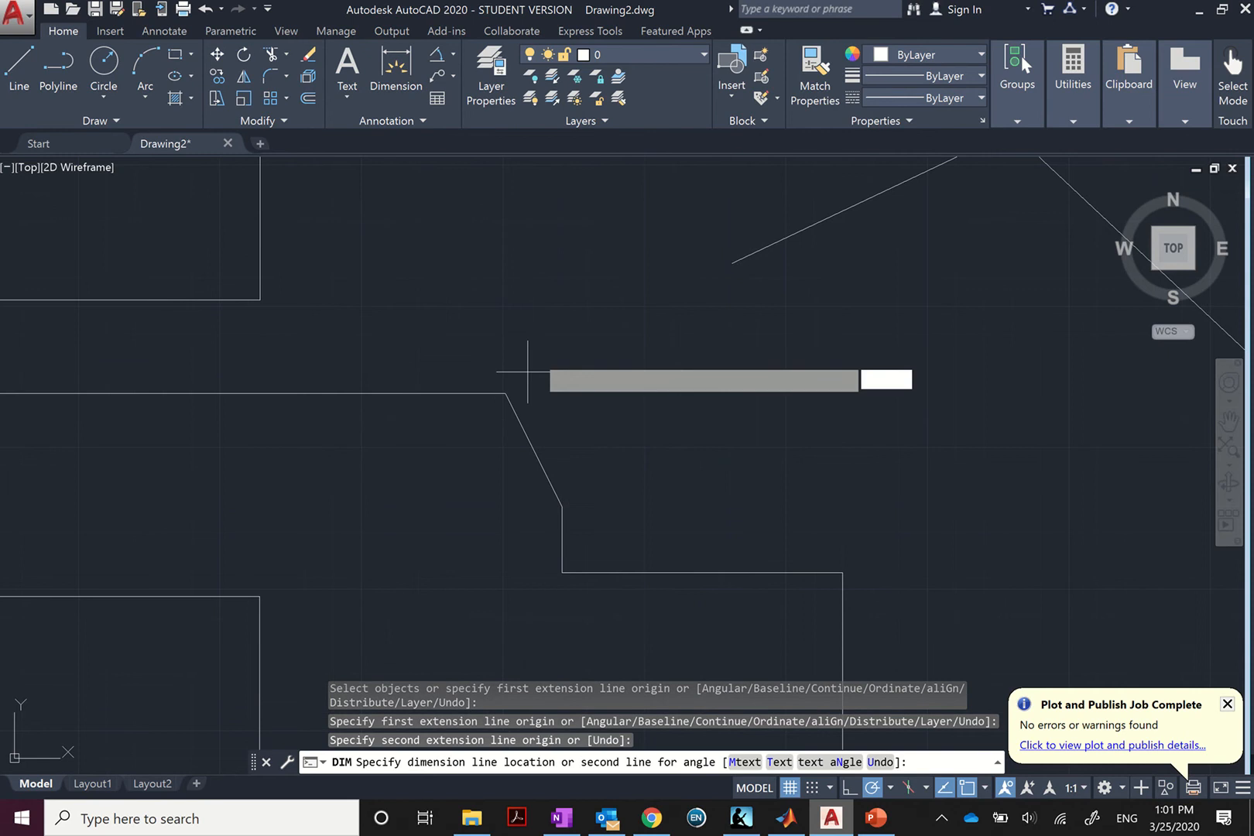
{"action": "left_click", "coordinate": [513, 334]}
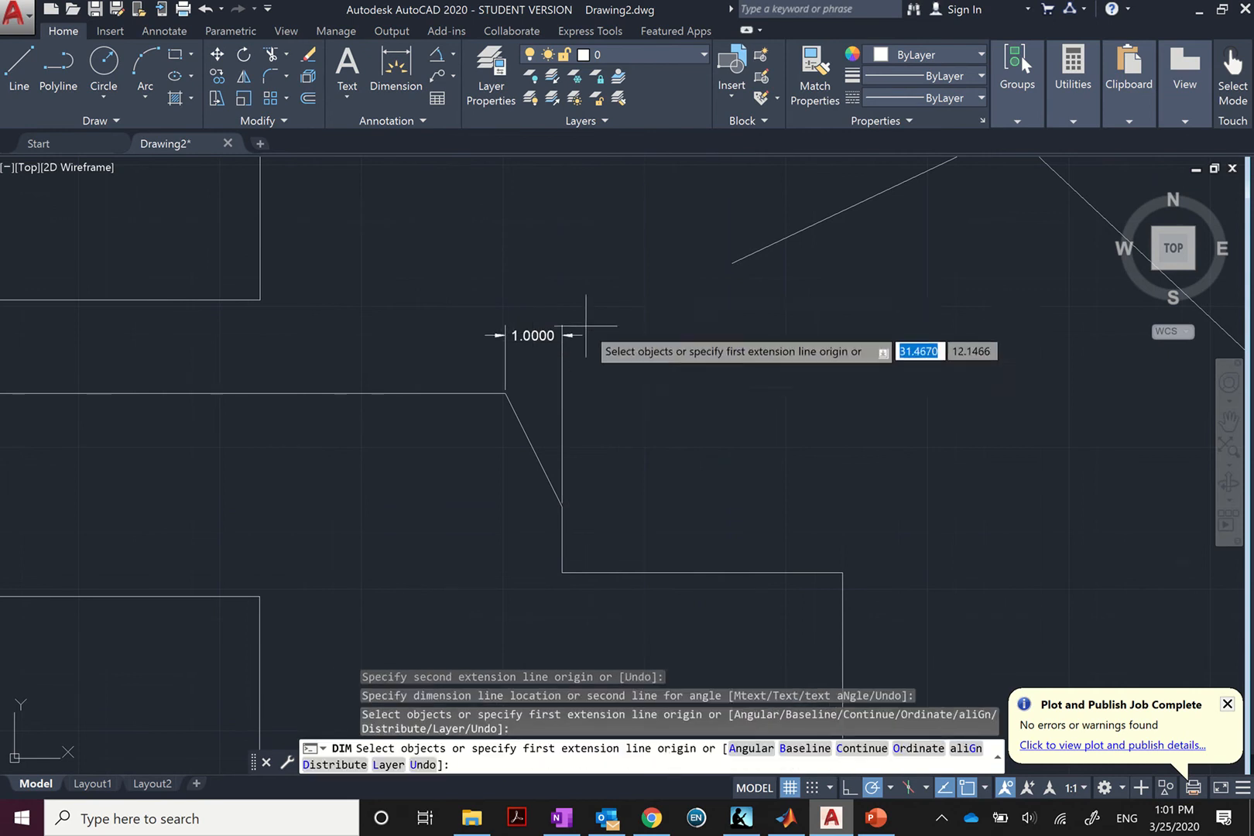
Dimension the vertical distance of the same chamfer, placing the dimension to the right of the corner, and finish dimensioning.
{"action": "left_click", "coordinate": [506, 394]}
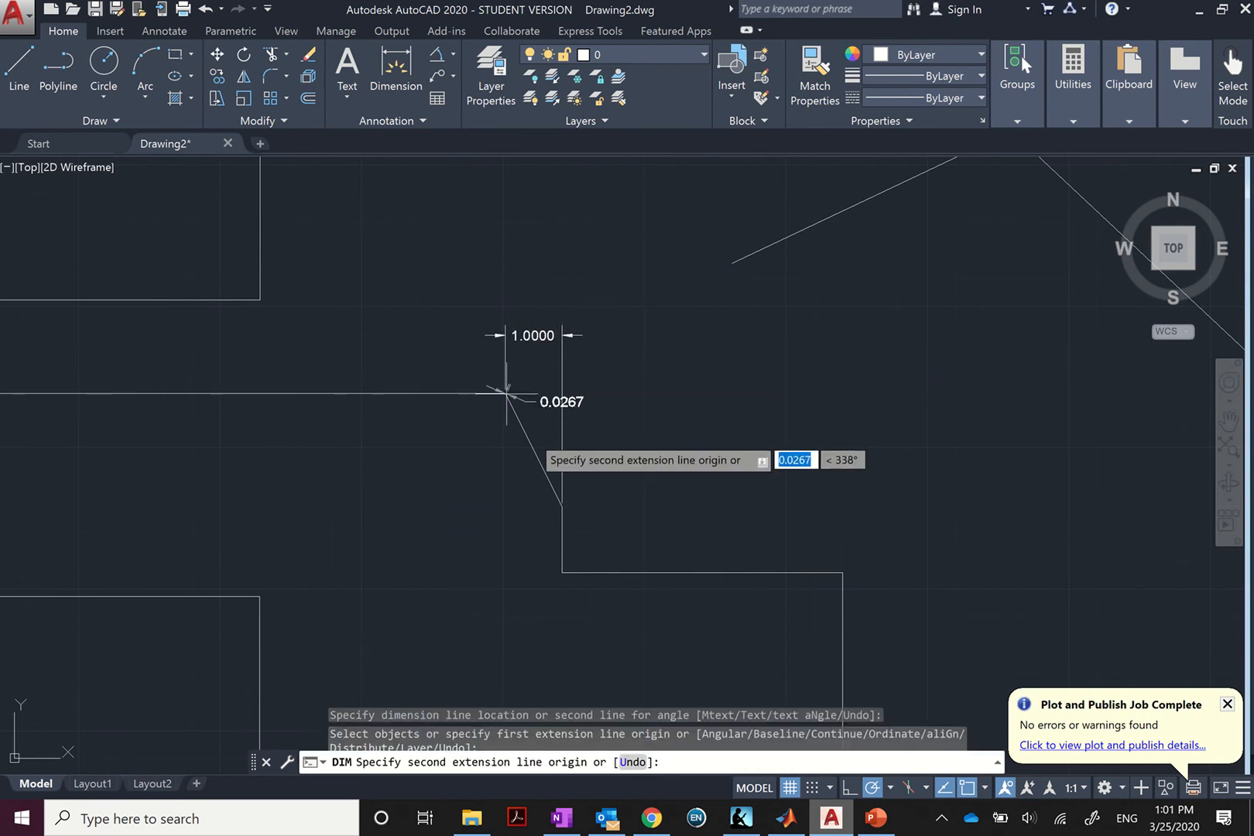
{"action": "left_click", "coordinate": [562, 506]}
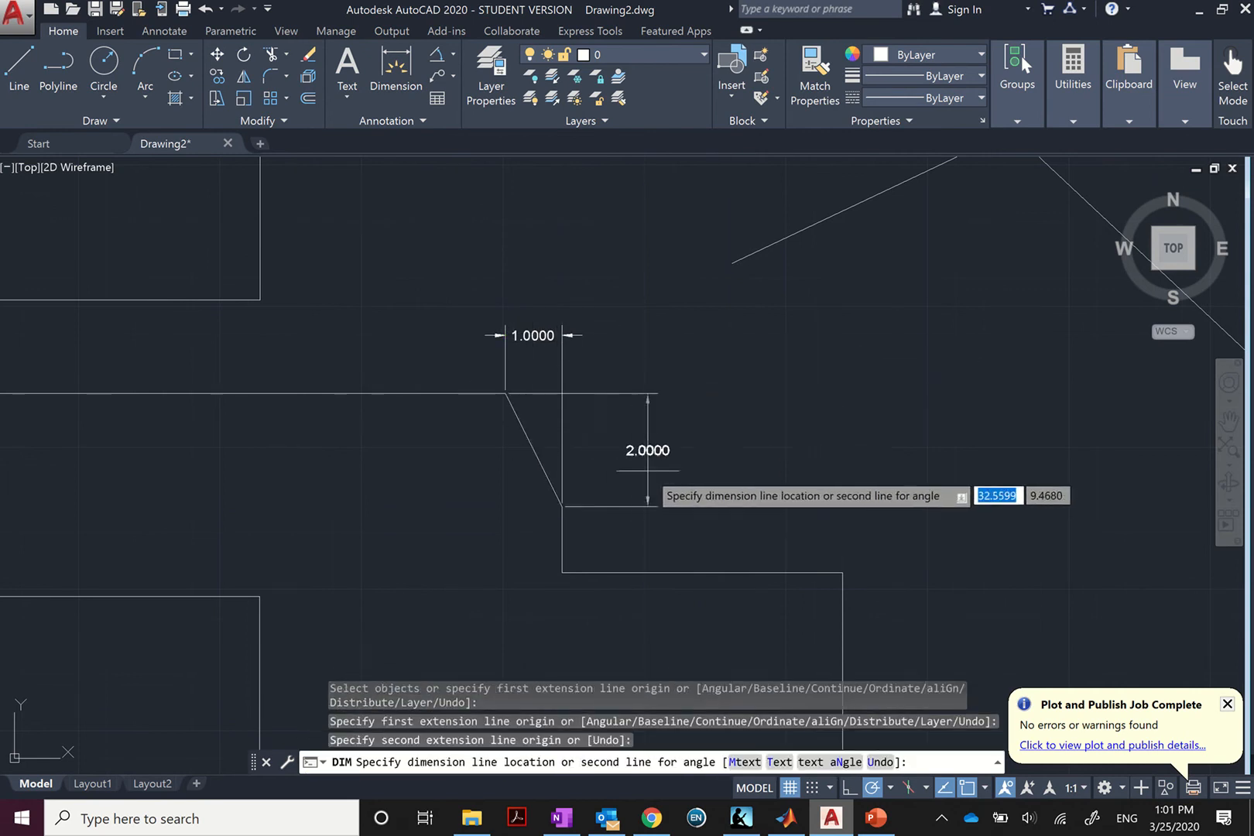
{"action": "left_click", "coordinate": [648, 456]}
{"action": "scroll", "coordinate": [646, 453], "scroll_direction": "down", "scroll_amount": 4}
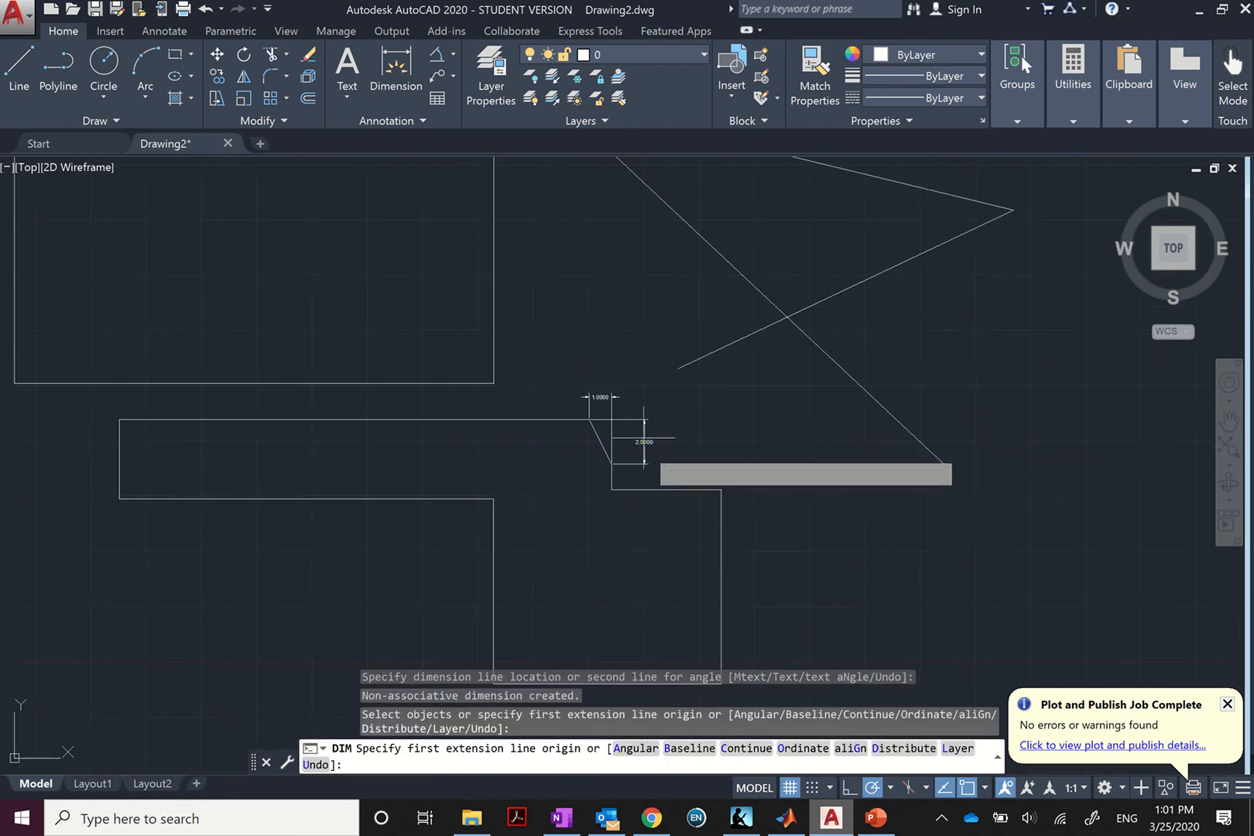
{"action": "scroll", "coordinate": [662, 478], "scroll_direction": "up", "scroll_amount": 2}
{"action": "scroll", "coordinate": [657, 472], "scroll_direction": "up", "scroll_amount": 4}
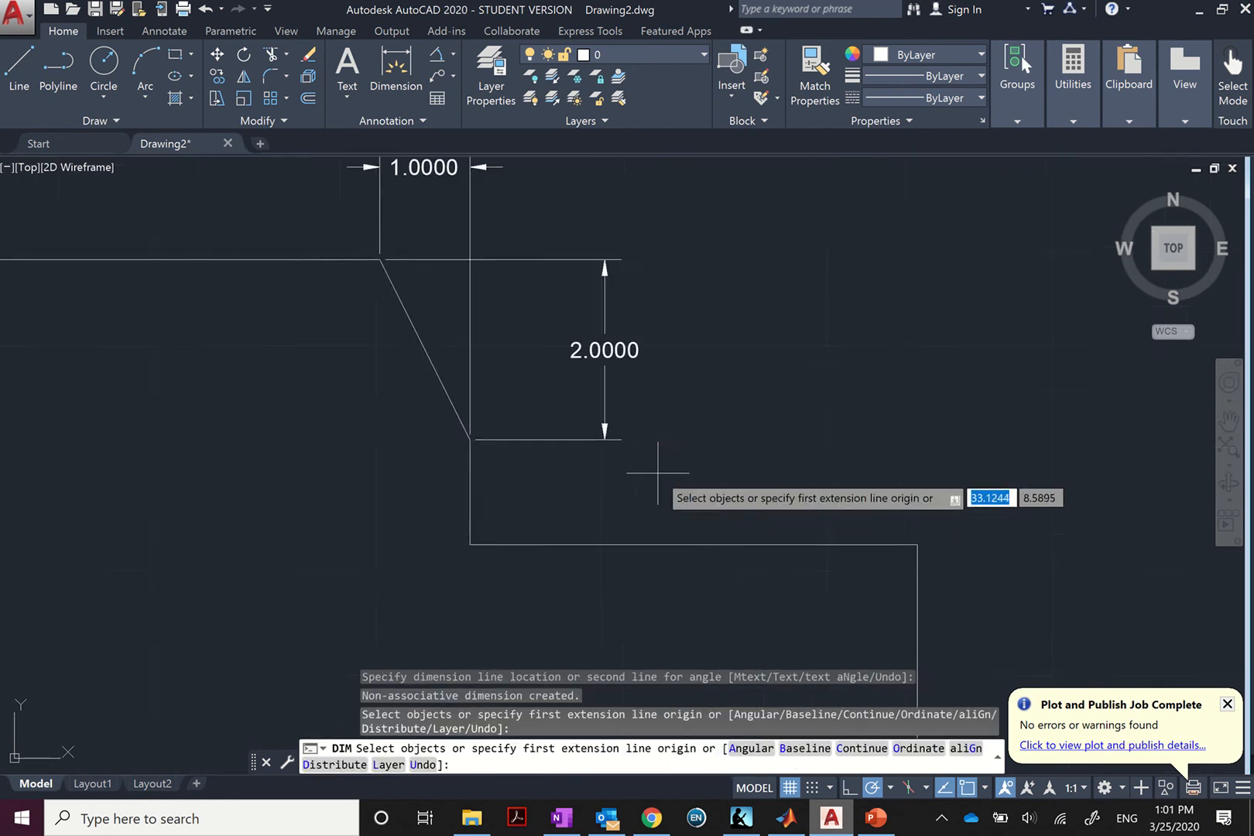
{"action": "scroll", "coordinate": [658, 472], "scroll_direction": "down", "scroll_amount": 4}
{"action": "scroll", "coordinate": [657, 472], "scroll_direction": "up", "scroll_amount": 2}
{"action": "scroll", "coordinate": [657, 472], "scroll_direction": "down", "scroll_amount": 4}
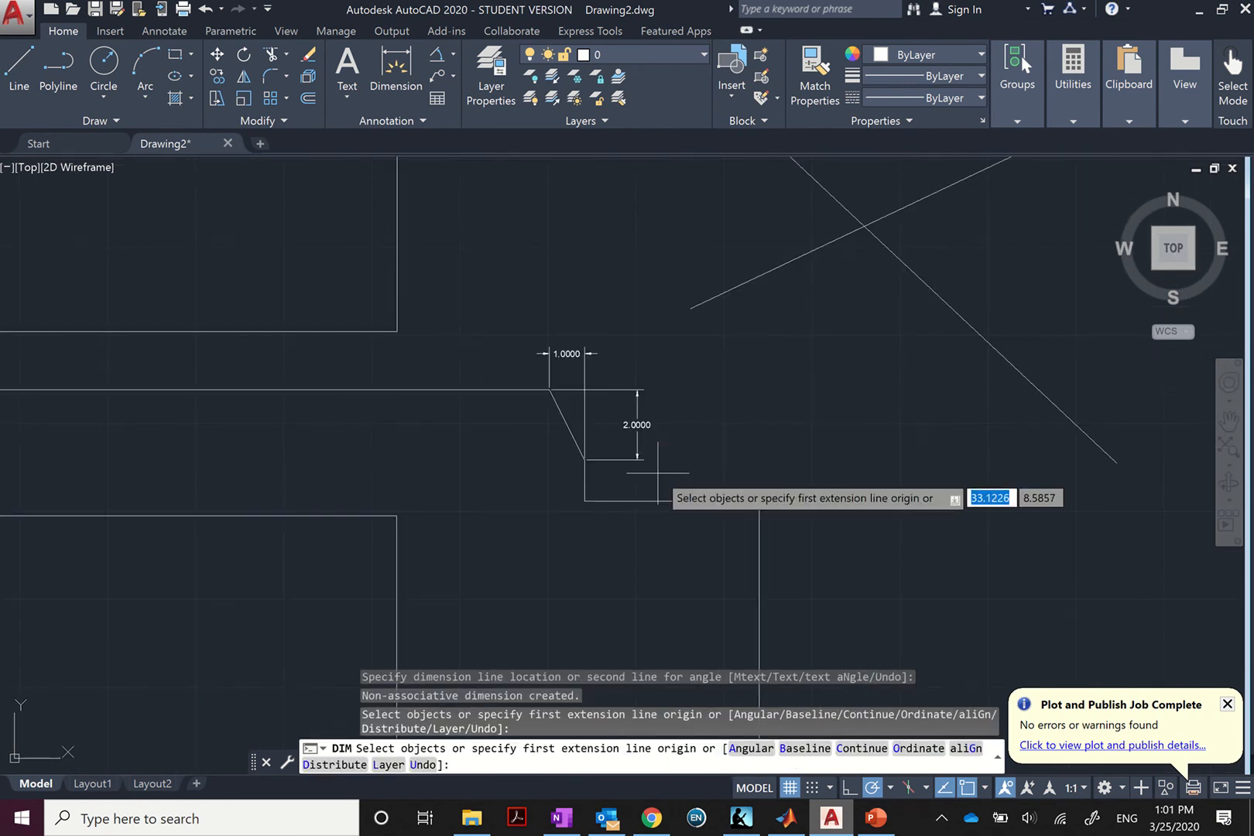
{"action": "scroll", "coordinate": [637, 460], "scroll_direction": "up", "scroll_amount": 2}
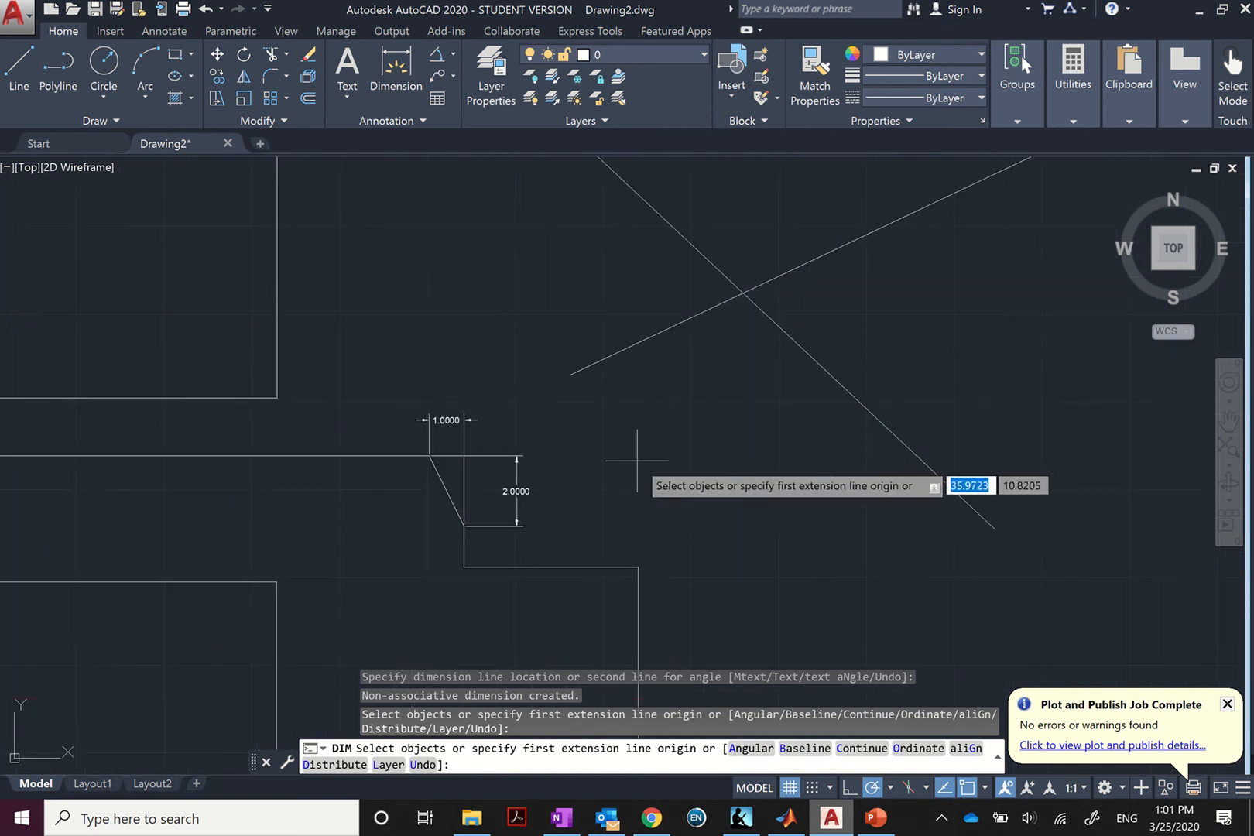
{"action": "key", "text": "Return"}
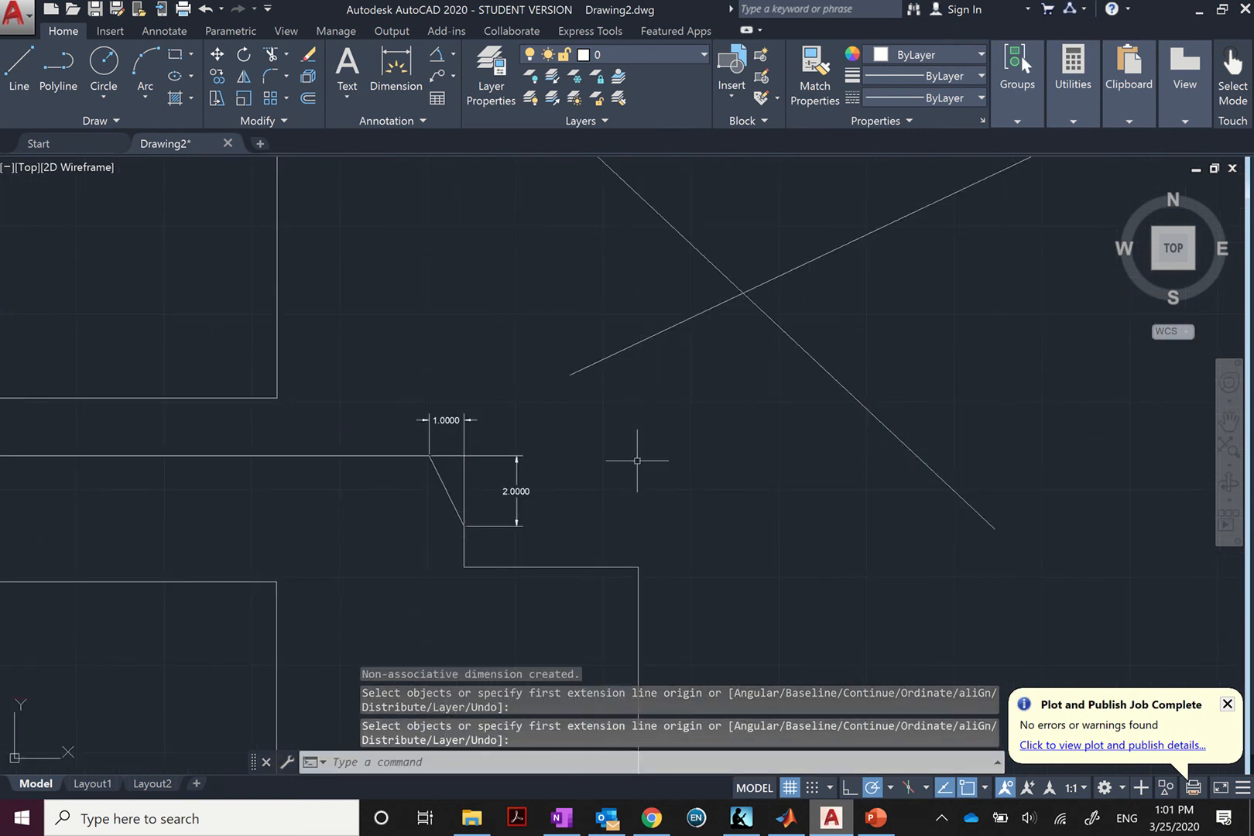
Chamfer the stepped shape's lower right corner using the Angle option, with length 1 along the horizontal step edge and an angle of 60 degrees.
{"action": "type", "text": "CHAMFER"}
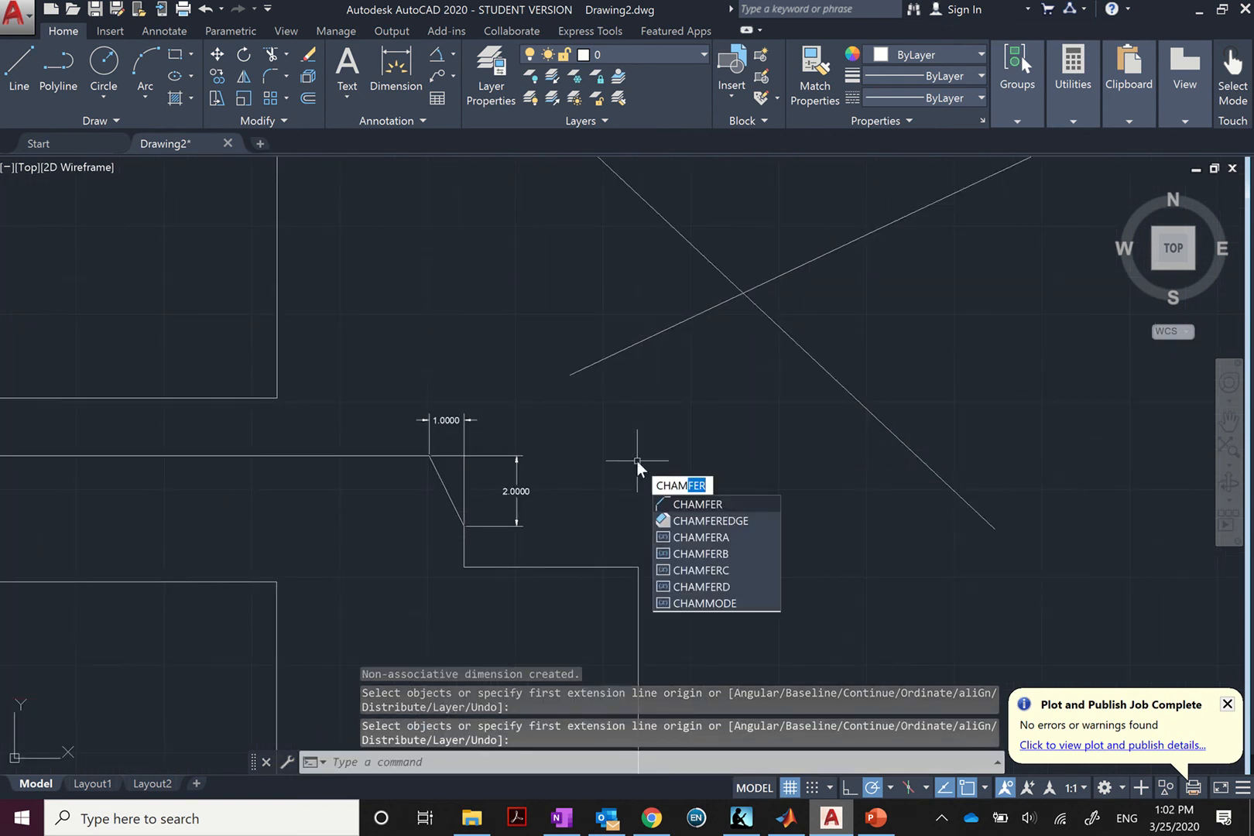
{"action": "key", "text": "Return"}
{"action": "key", "text": "Down"}
{"action": "key", "text": "Down"}
{"action": "key", "text": "Down"}
{"action": "key", "text": "Down"}
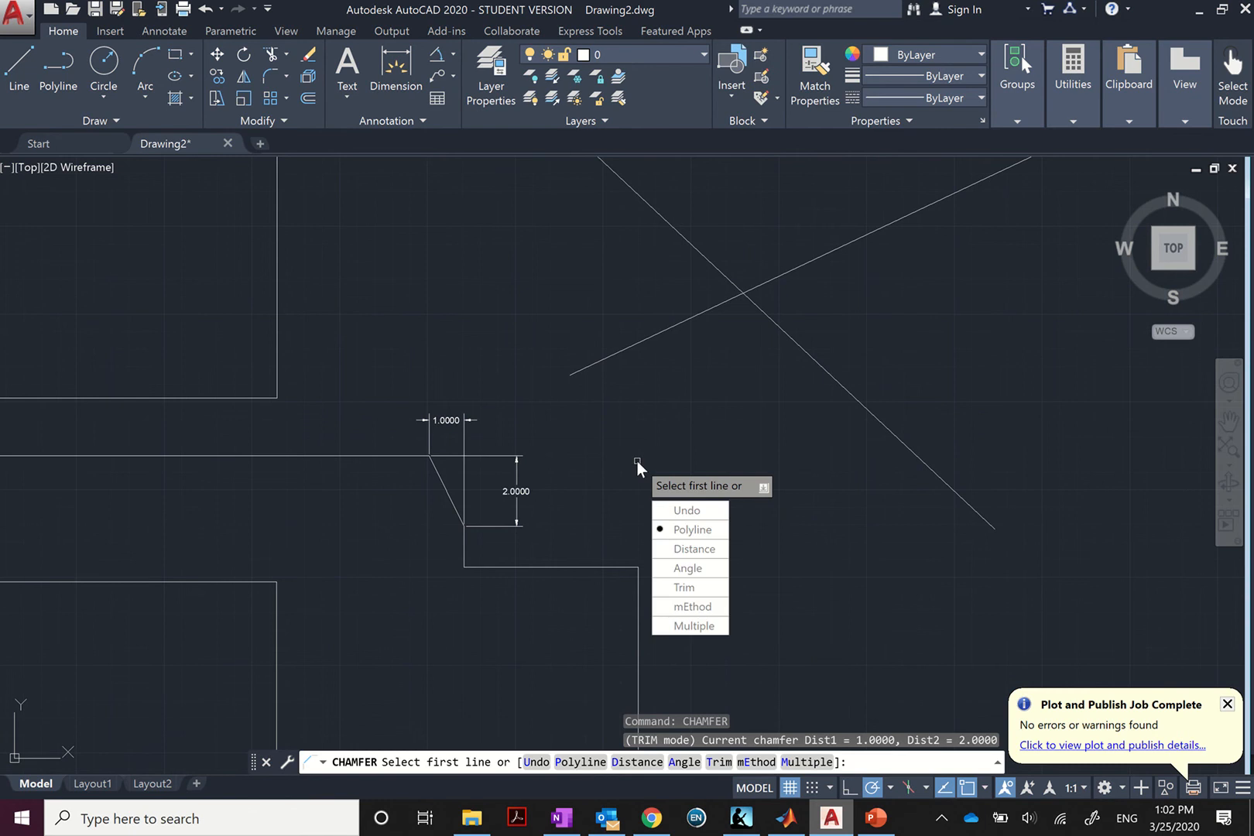
{"action": "key", "text": "Return"}
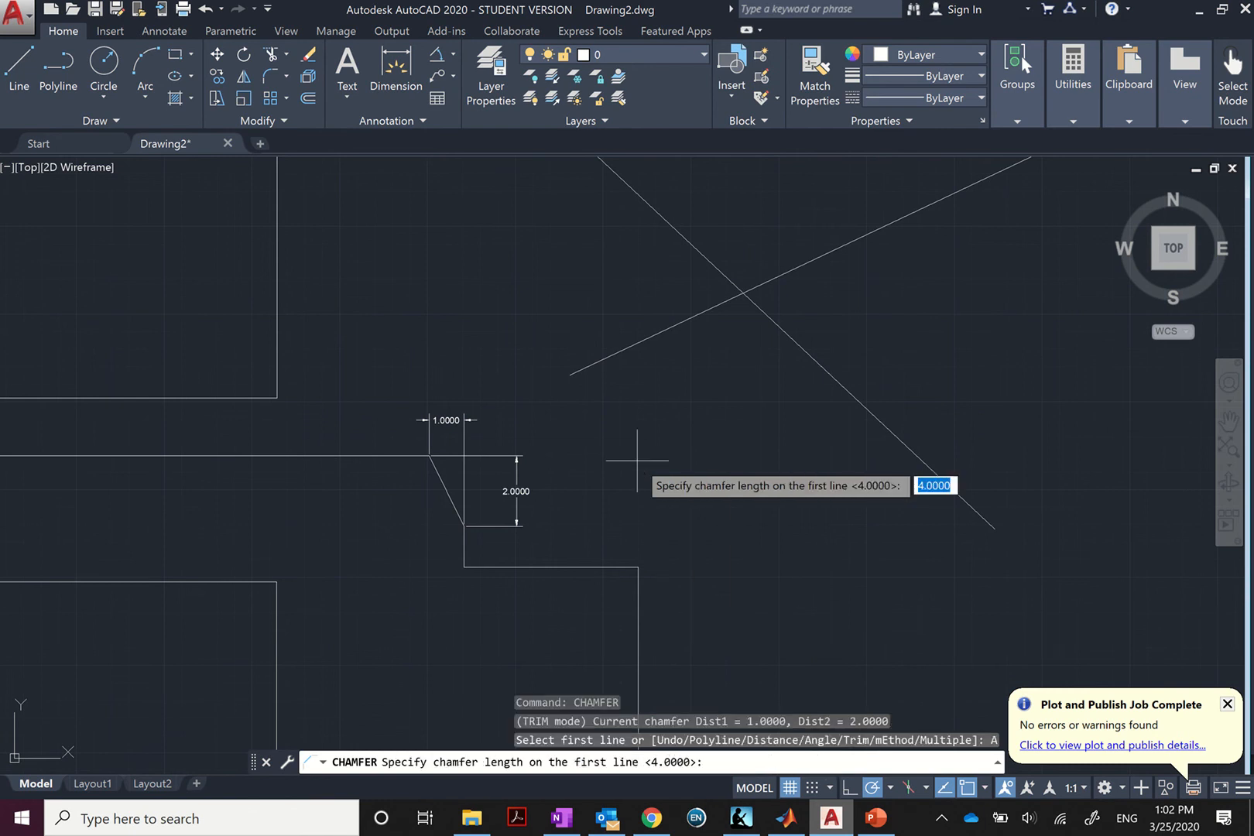
{"action": "type", "text": "1"}
{"action": "key", "text": "Return"}
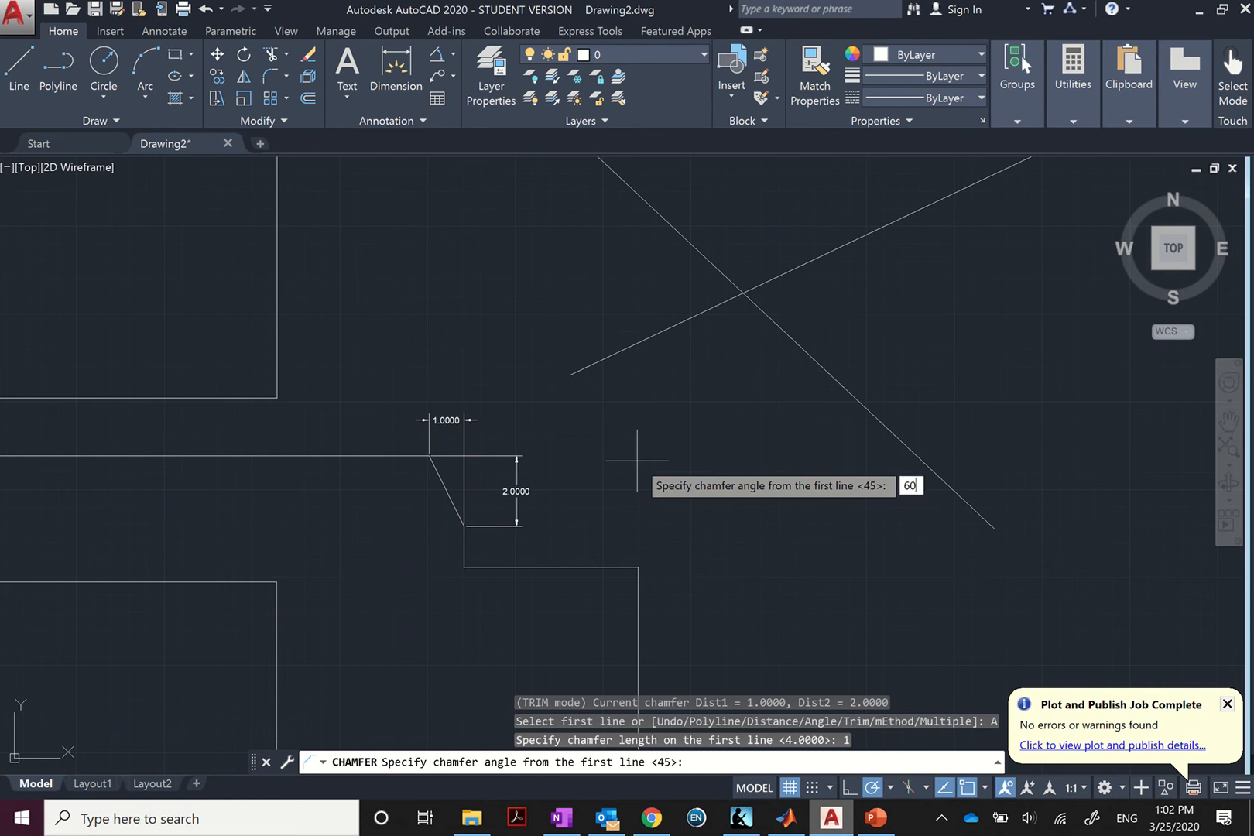
{"action": "key", "text": "Return"}
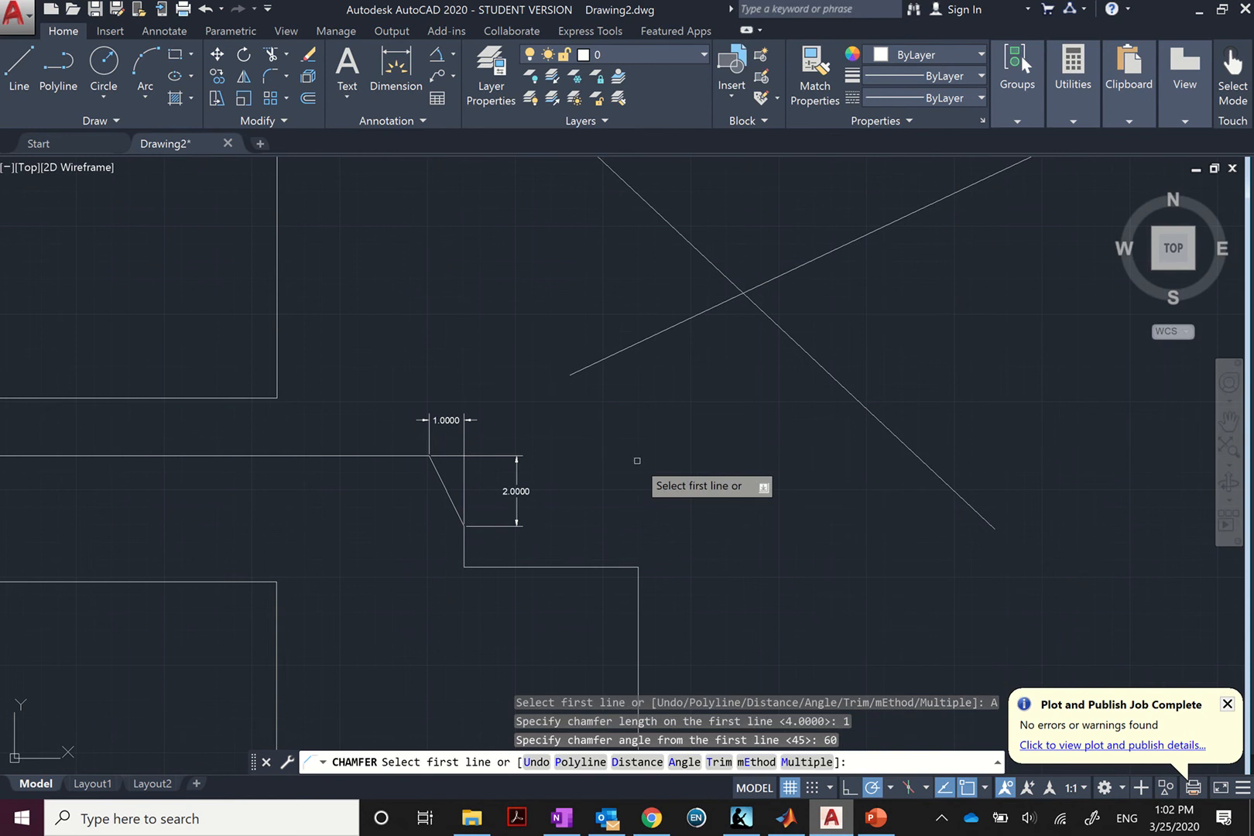
{"action": "left_click", "coordinate": [606, 567]}
{"action": "left_click", "coordinate": [635, 584]}
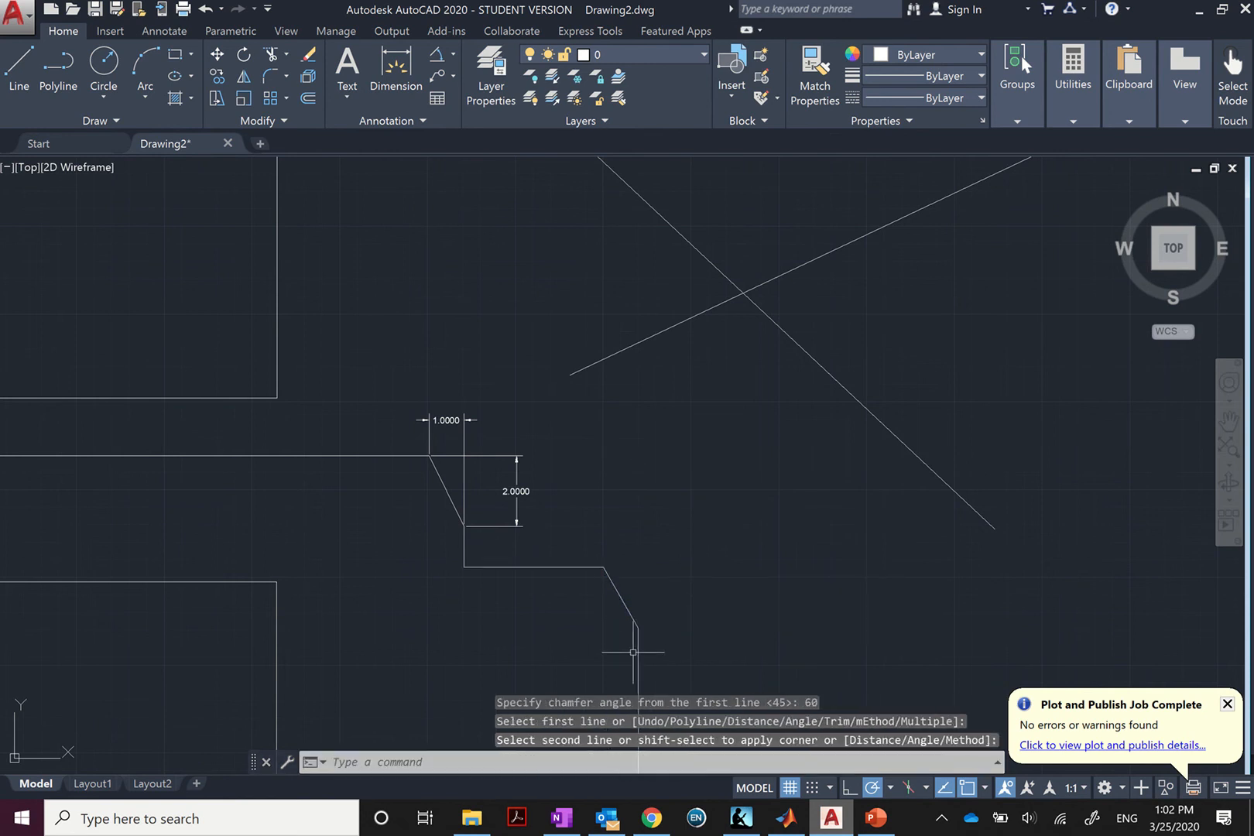
Dimension the horizontal distance of the new lower chamfer, placing the dimension above the step edge.
{"action": "scroll", "coordinate": [638, 650], "scroll_direction": "up", "scroll_amount": 4}
{"action": "scroll", "coordinate": [623, 473], "scroll_direction": "down", "scroll_amount": 2}
{"action": "scroll", "coordinate": [654, 558], "scroll_direction": "up", "scroll_amount": 2}
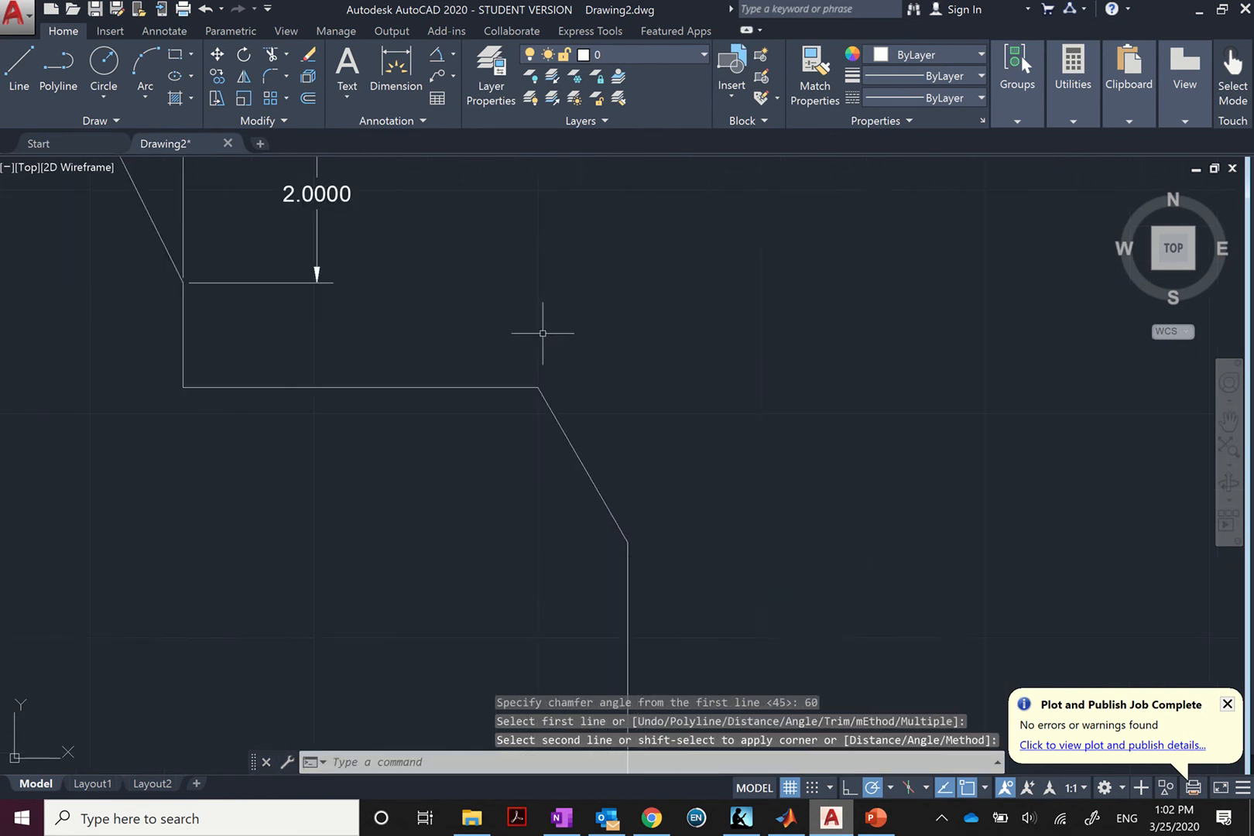
{"action": "left_click", "coordinate": [384, 71]}
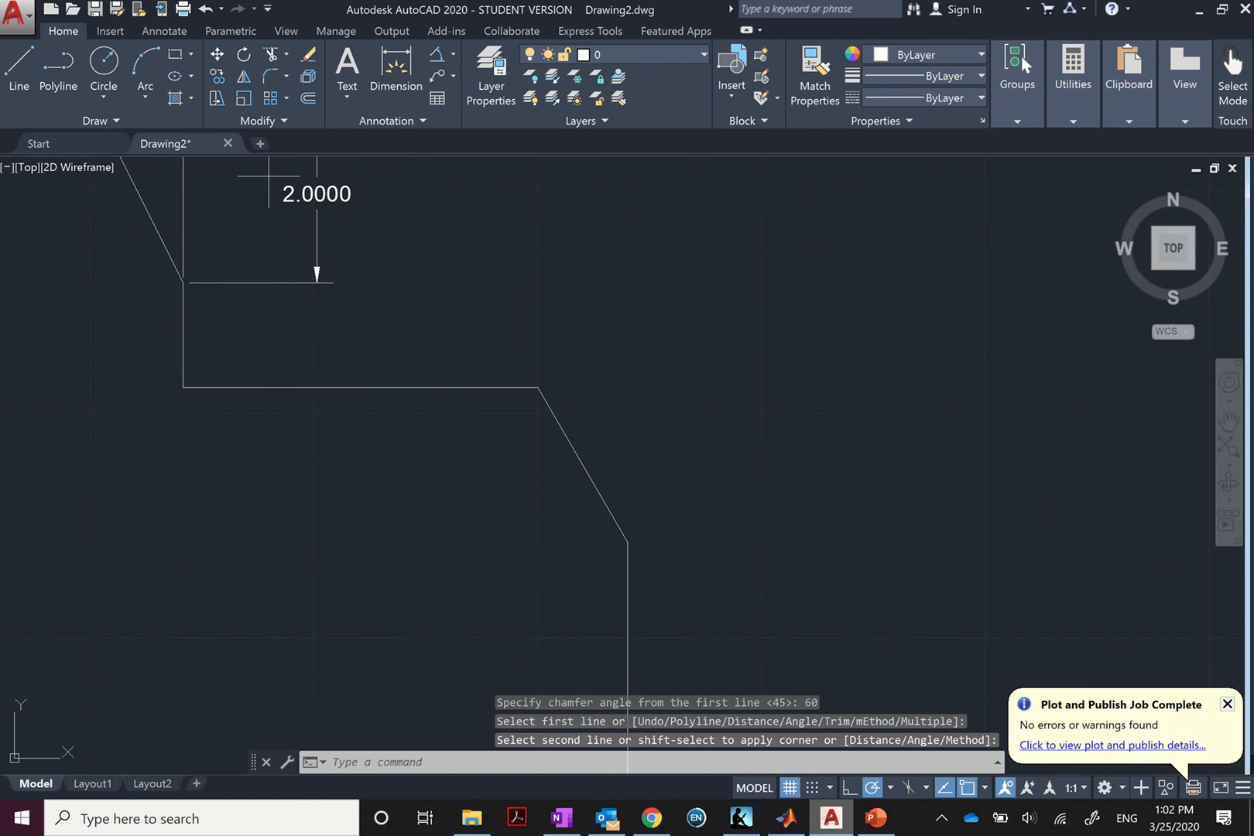
{"action": "left_click", "coordinate": [539, 387]}
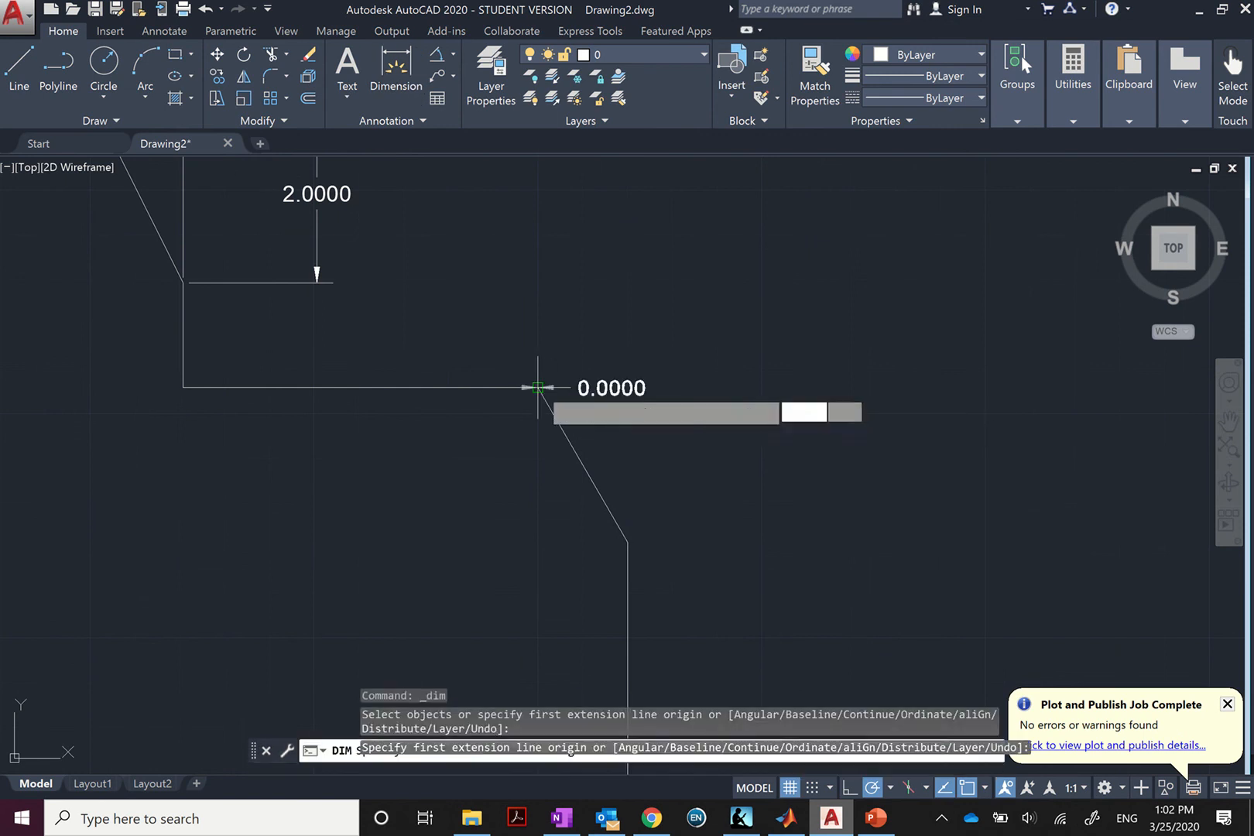
{"action": "left_click", "coordinate": [627, 540]}
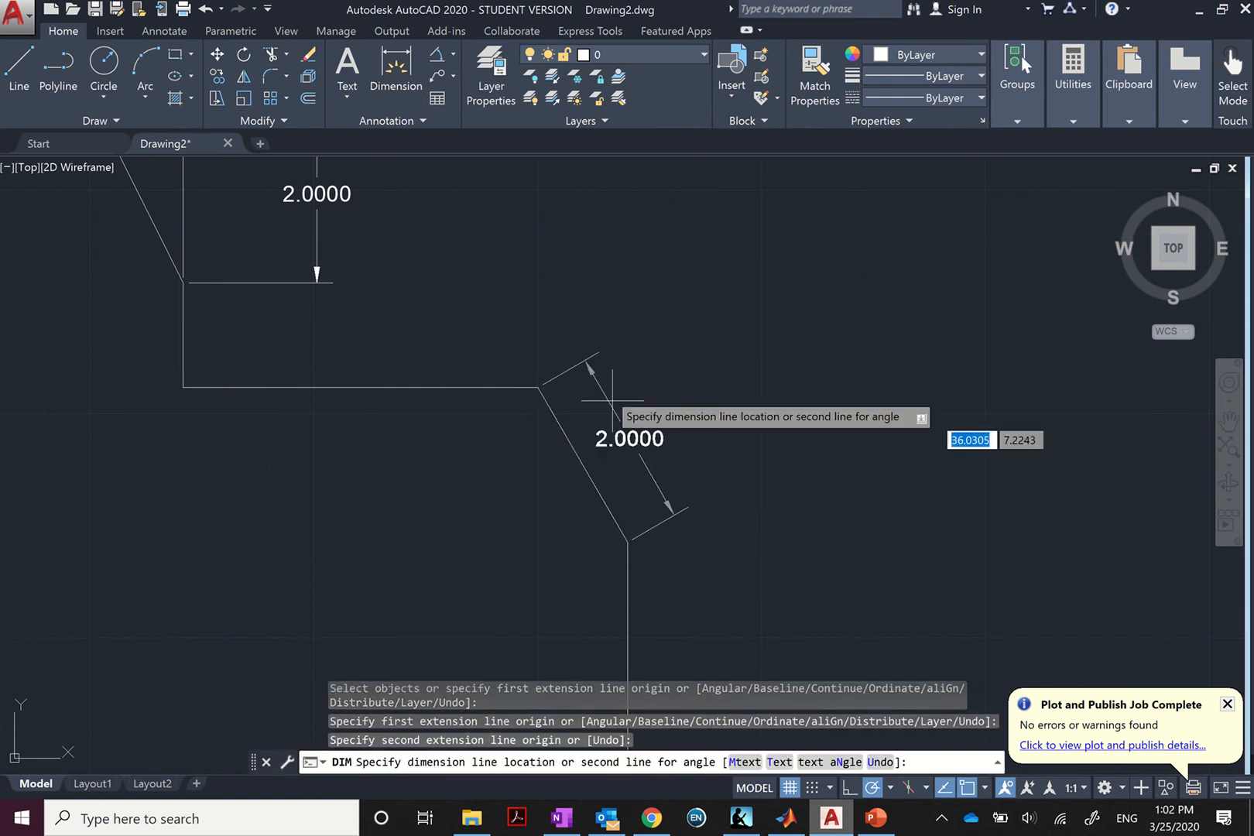
{"action": "left_click", "coordinate": [549, 314]}
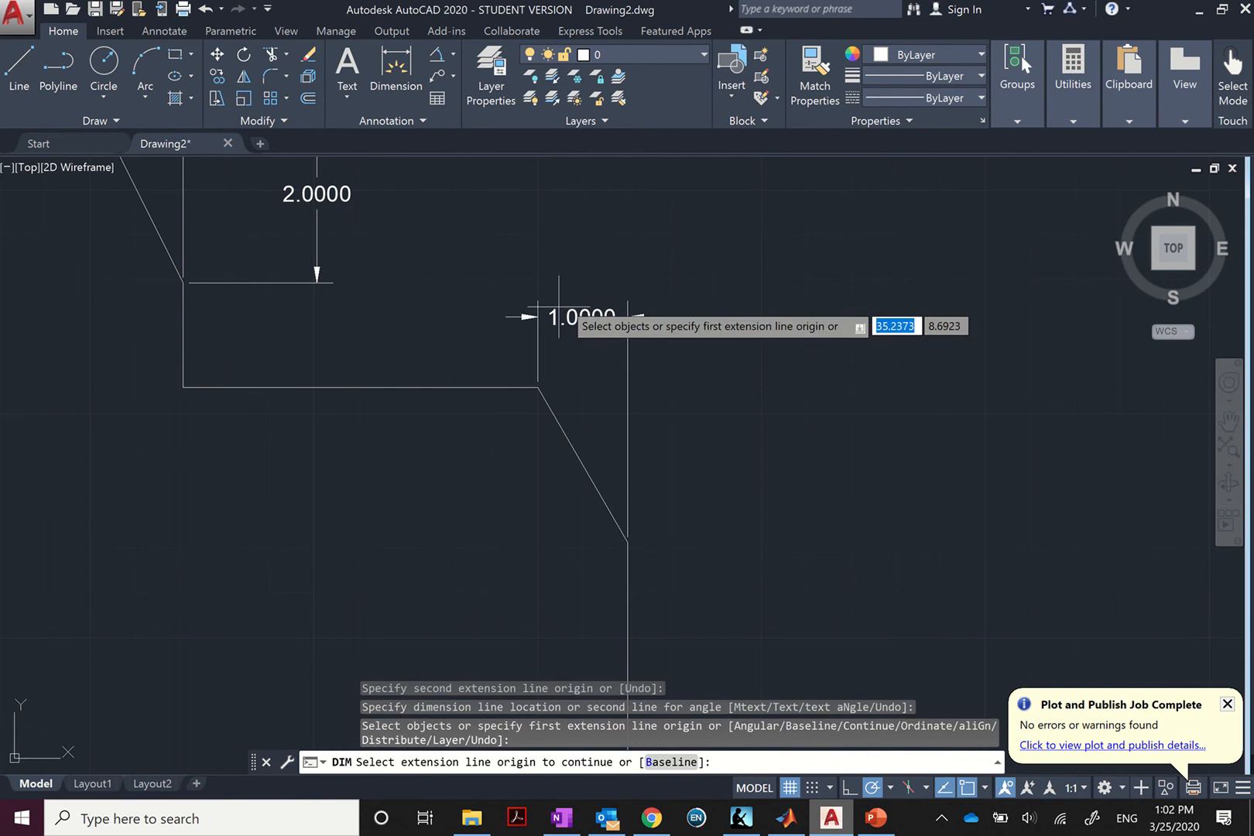
Add an angular dimension between the lower chamfer and the long vertical edge, with the arc above the chamfer.
{"action": "left_click", "coordinate": [437, 55]}
{"action": "left_click", "coordinate": [608, 508]}
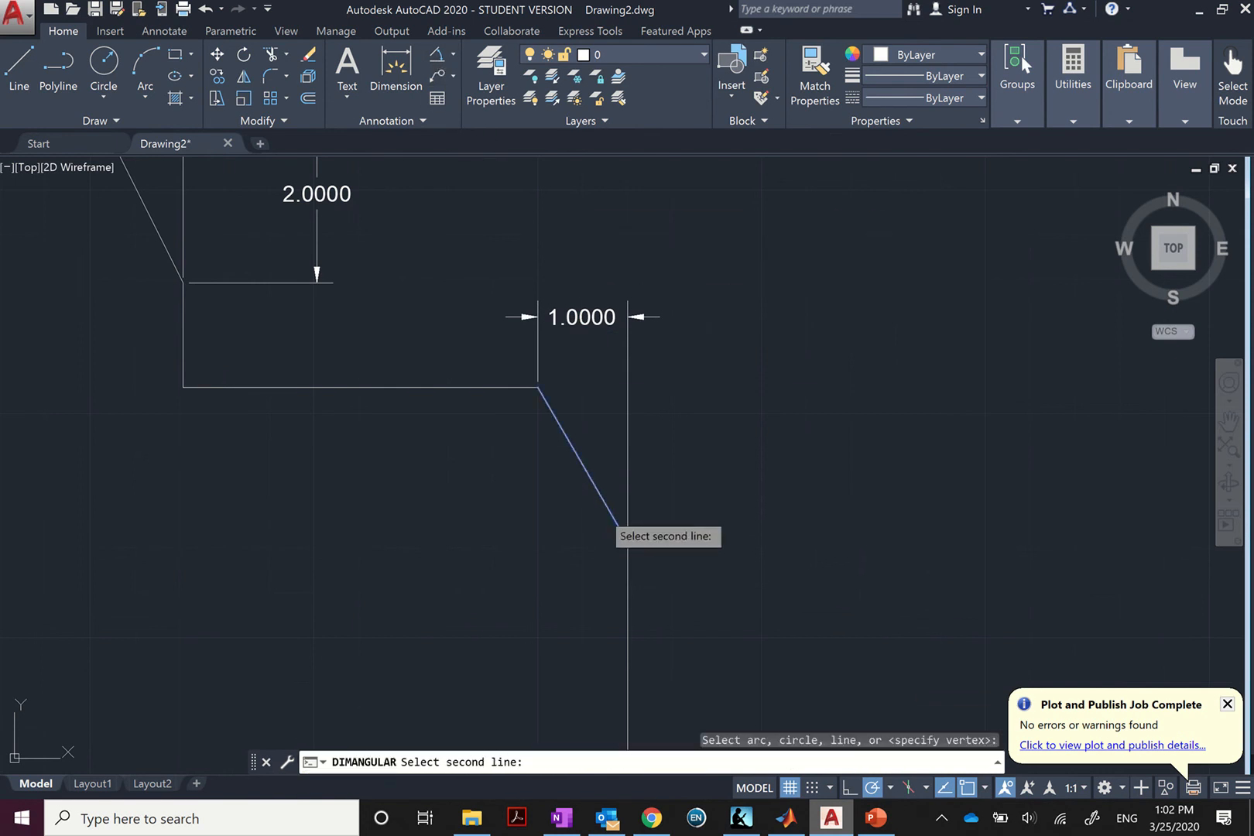
{"action": "left_click", "coordinate": [627, 573]}
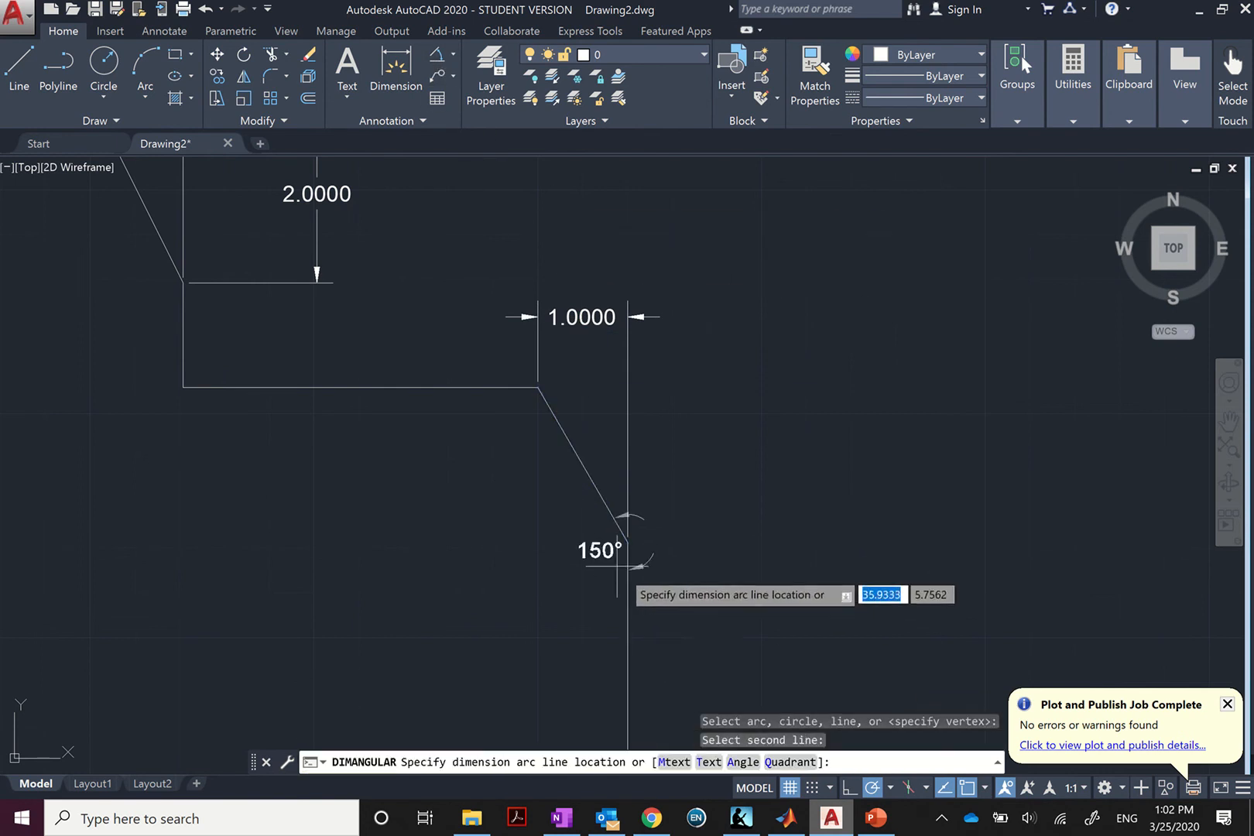
{"action": "left_click", "coordinate": [612, 416]}
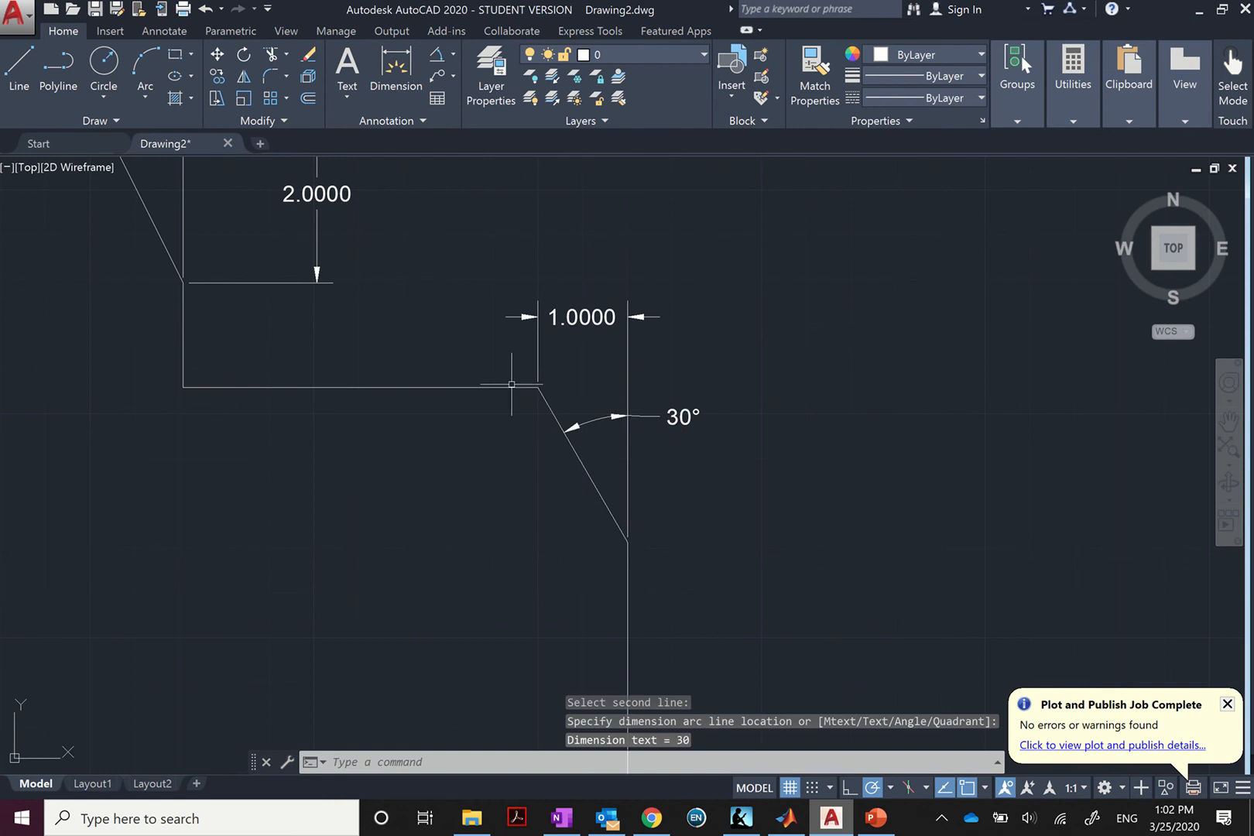
Add an angular dimension between the horizontal step edge and the lower chamfer, placing the arc outside the shape.
{"action": "key", "text": "Return"}
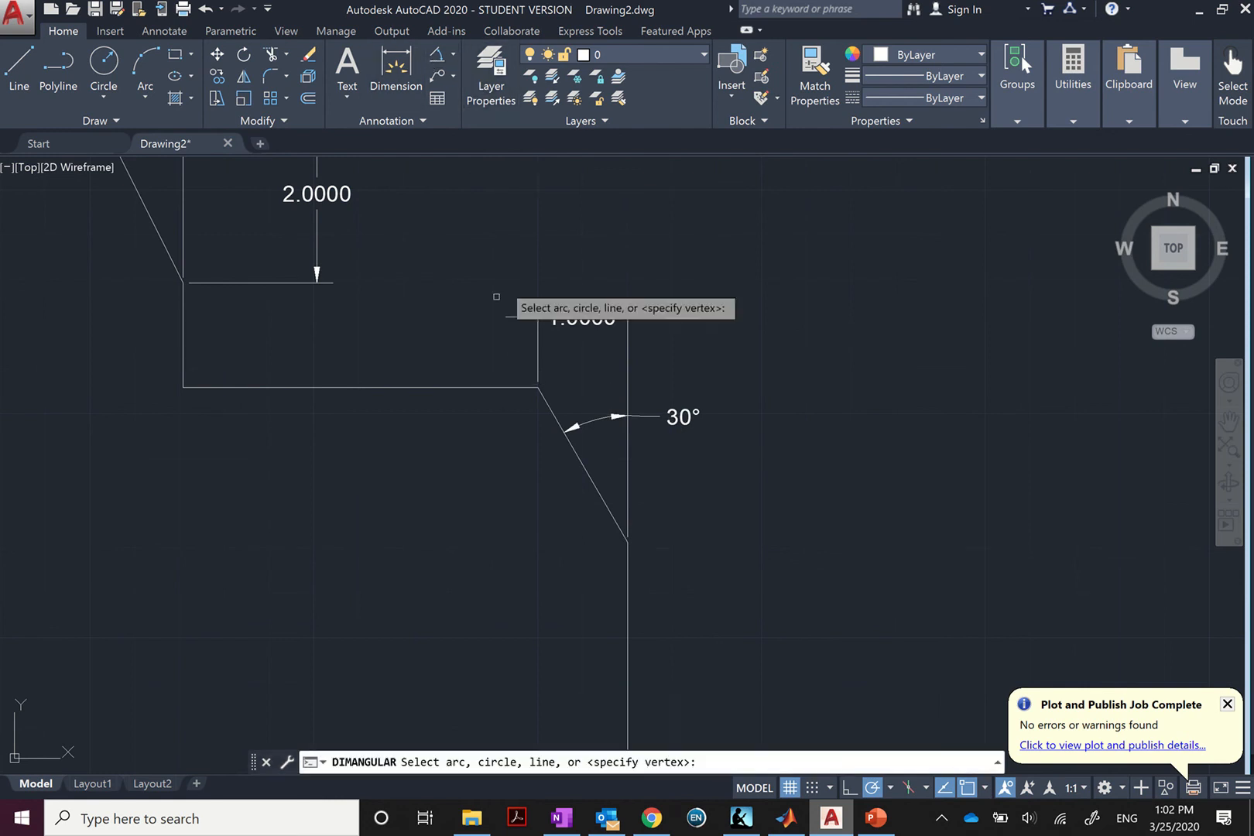
{"action": "left_click", "coordinate": [493, 386]}
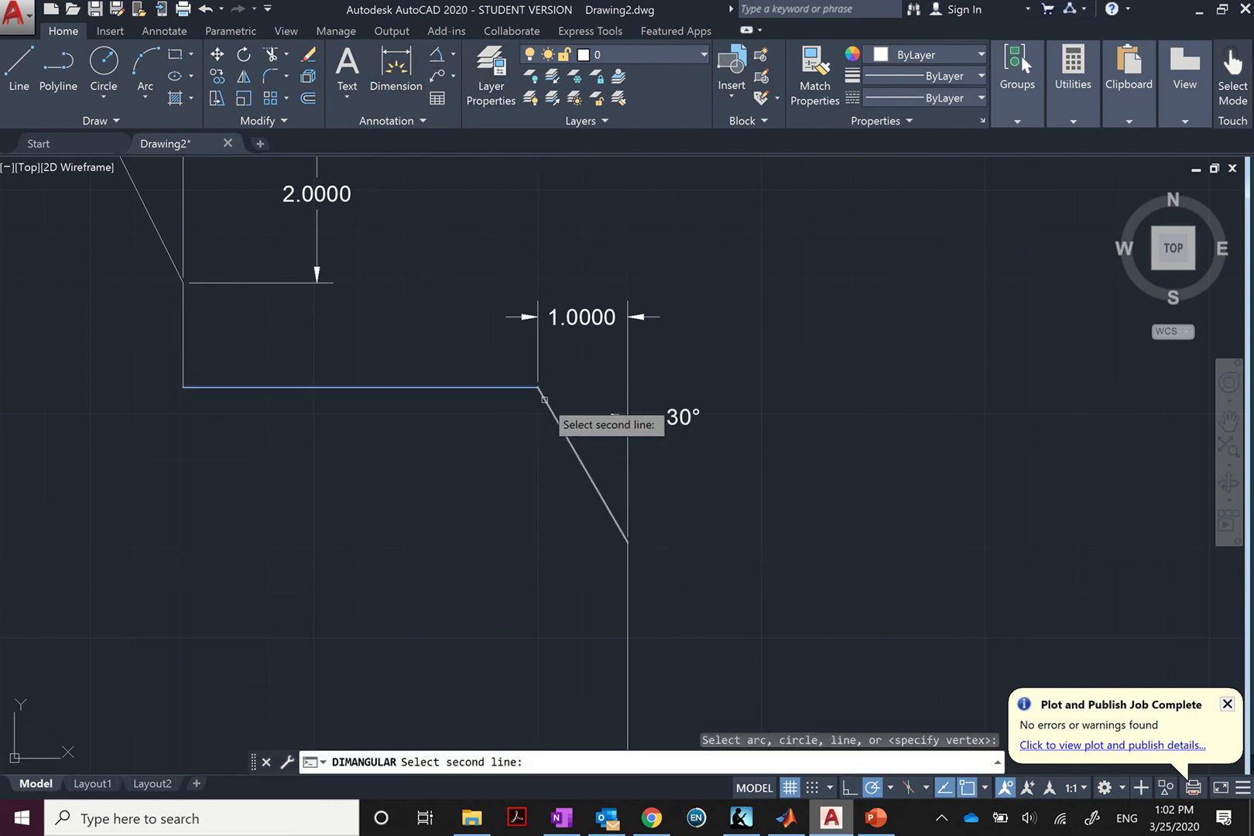
{"action": "left_click", "coordinate": [546, 400]}
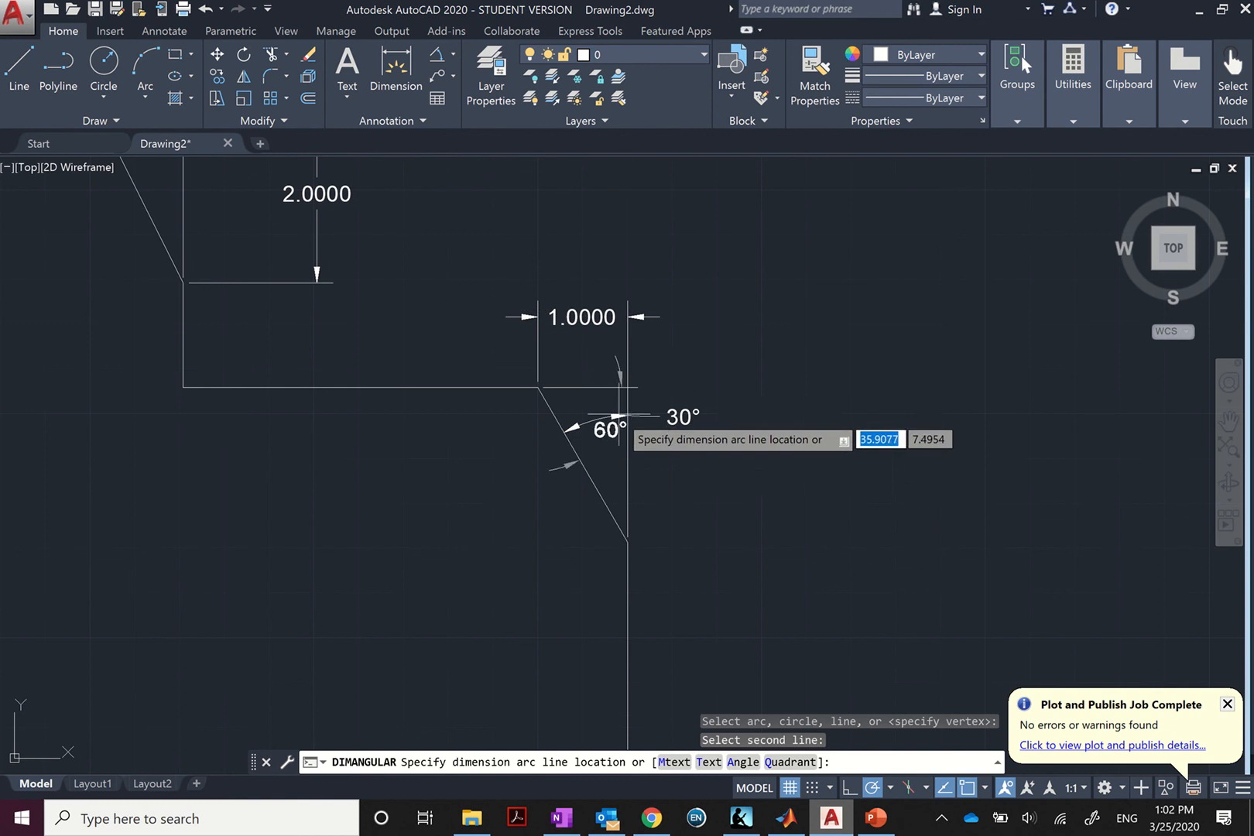
{"action": "left_click", "coordinate": [742, 514]}
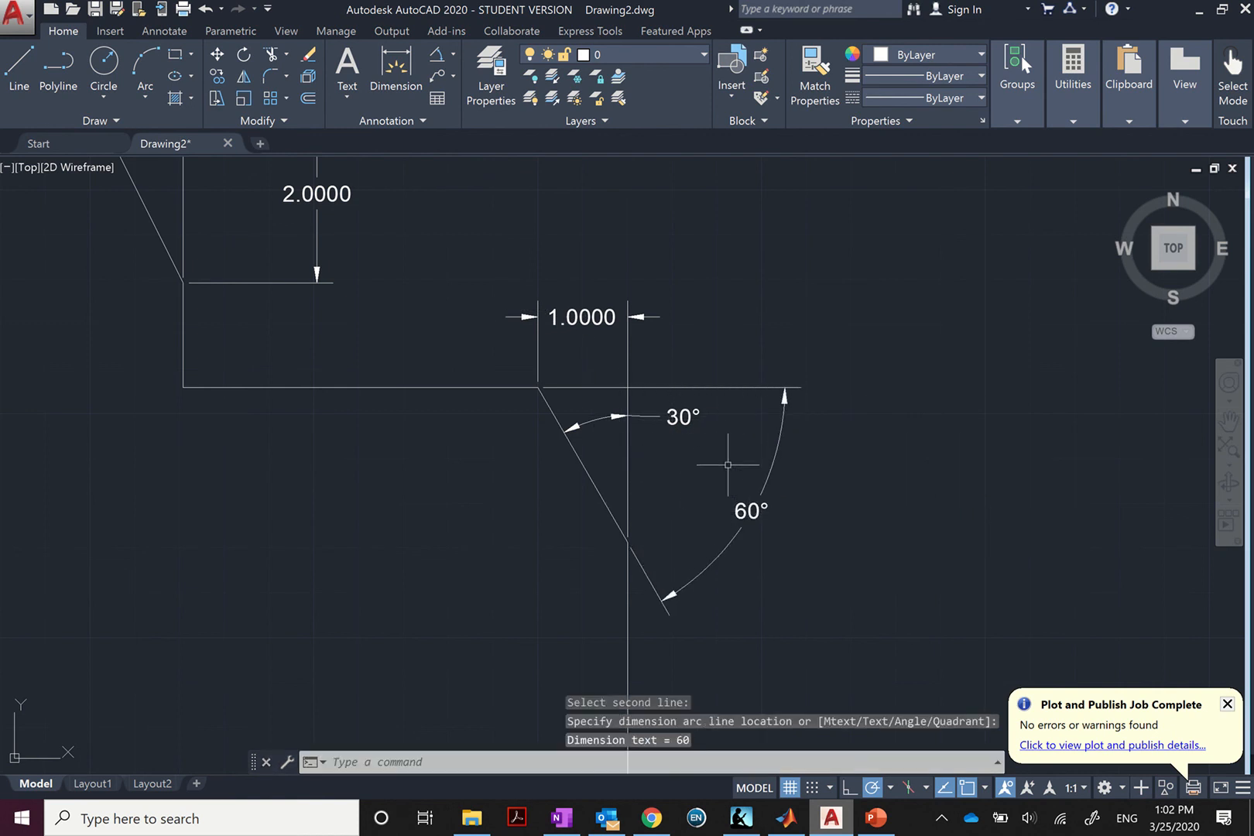
Delete the angular dimension between the lower chamfer and the long vertical edge.
{"action": "key", "text": "Escape"}
{"action": "left_click", "coordinate": [627, 417]}
{"action": "key", "text": "Delete"}
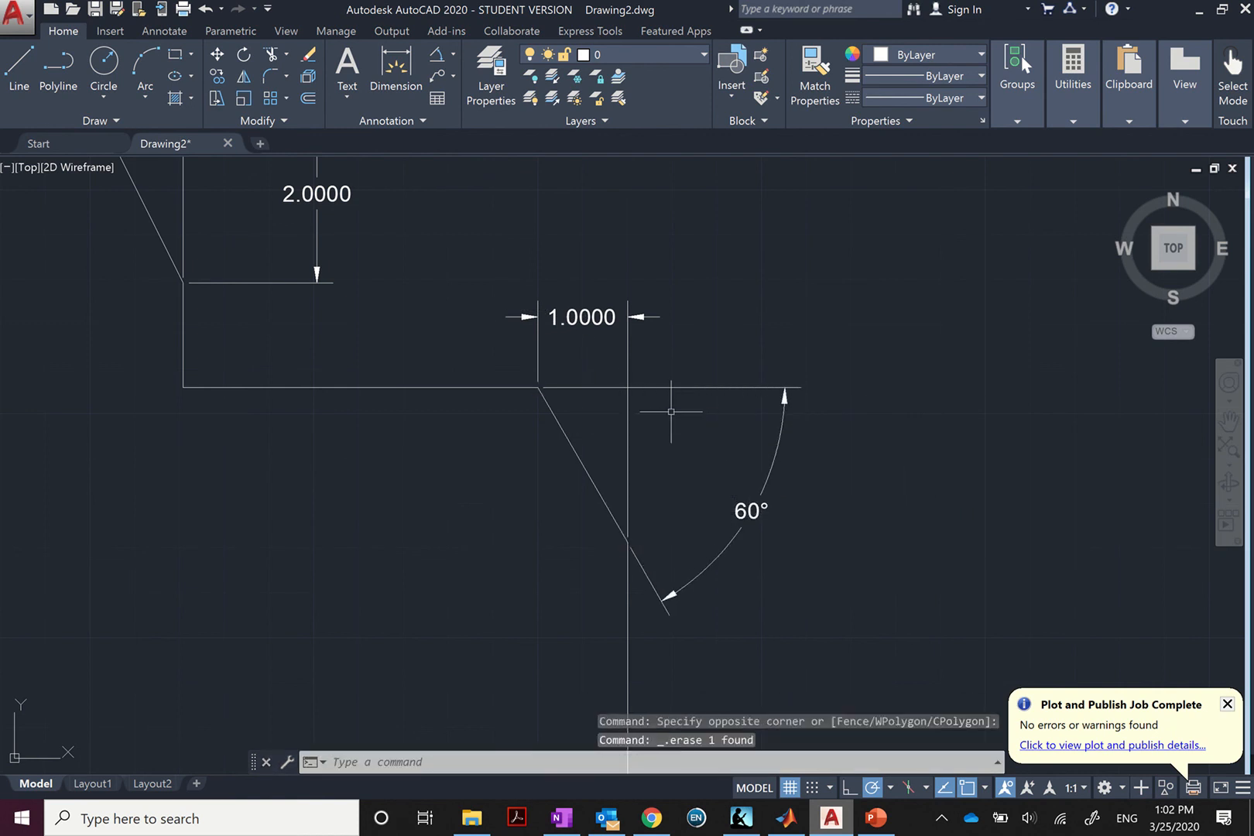
{"action": "scroll", "coordinate": [671, 412], "scroll_direction": "down", "scroll_amount": 4}
{"action": "scroll", "coordinate": [671, 412], "scroll_direction": "down", "scroll_amount": 1}
{"action": "scroll", "coordinate": [671, 412], "scroll_direction": "up", "scroll_amount": 3}
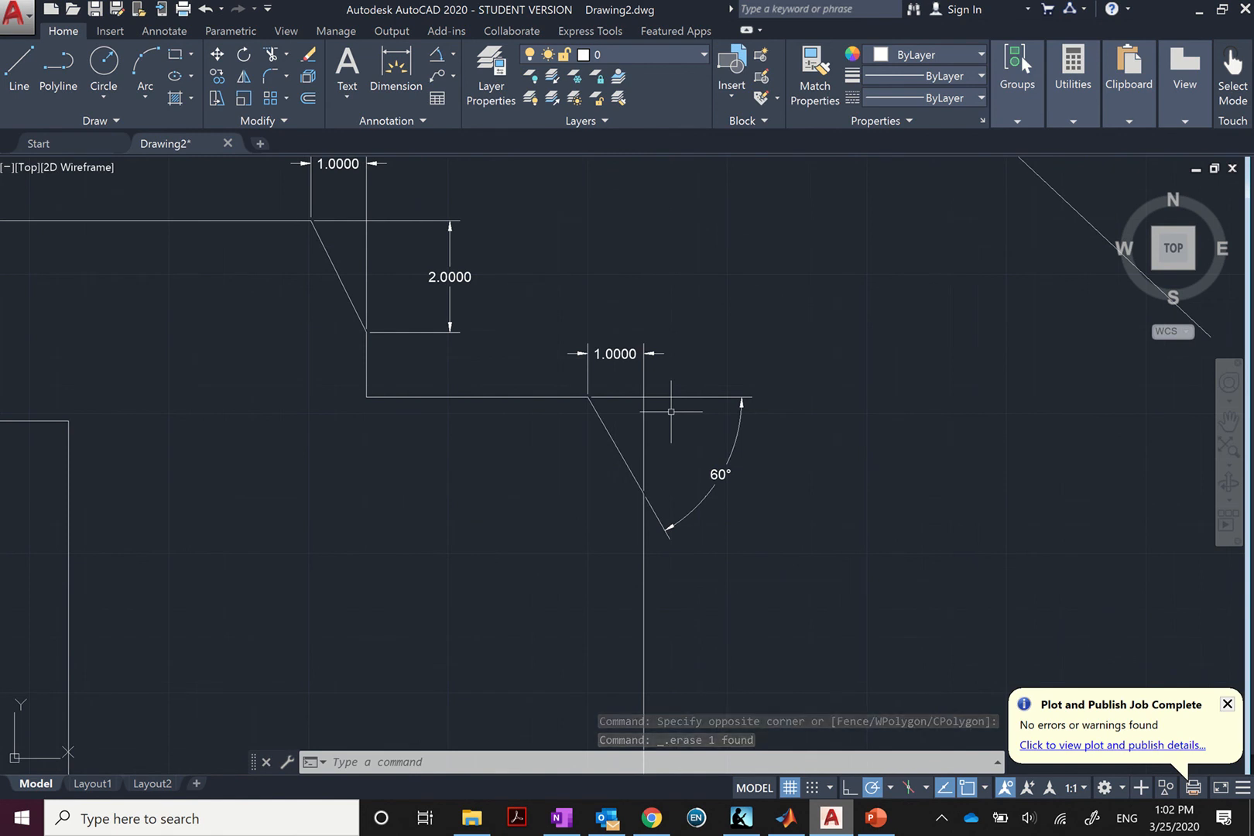
{"action": "scroll", "coordinate": [671, 411], "scroll_direction": "down", "scroll_amount": 3}
{"action": "scroll", "coordinate": [644, 358], "scroll_direction": "up", "scroll_amount": 3}
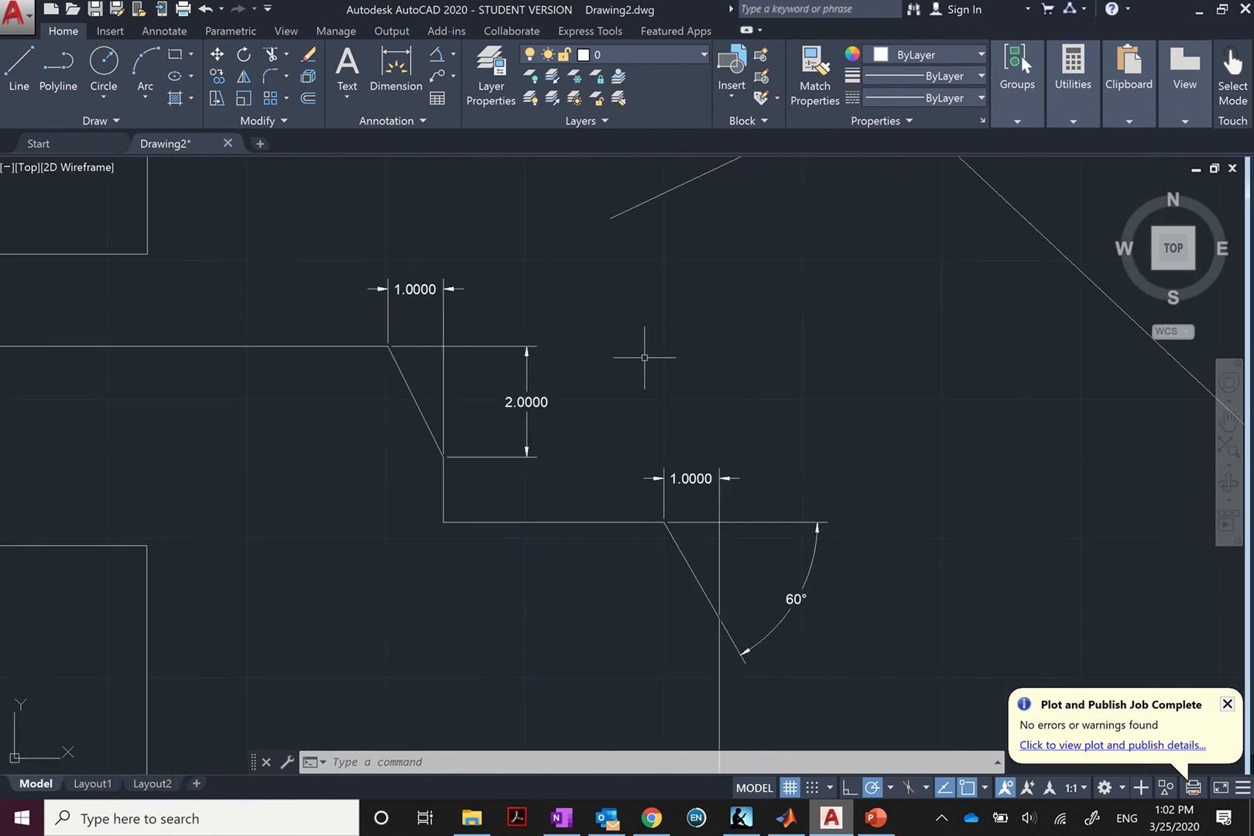
Start the Chamfer command and set its trim method to Angle through the mEthod option.
{"action": "type", "text": "c"}
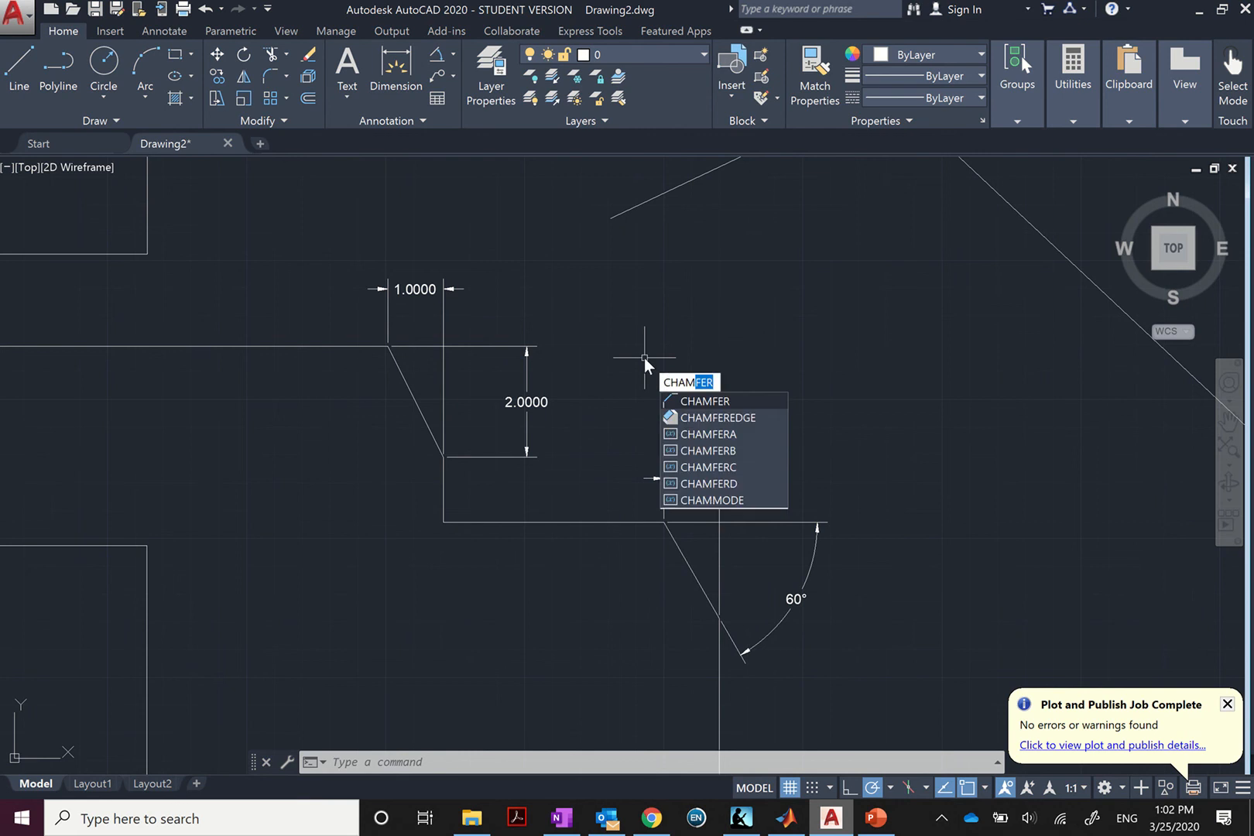
{"action": "key", "text": "Return"}
{"action": "key", "text": "Down"}
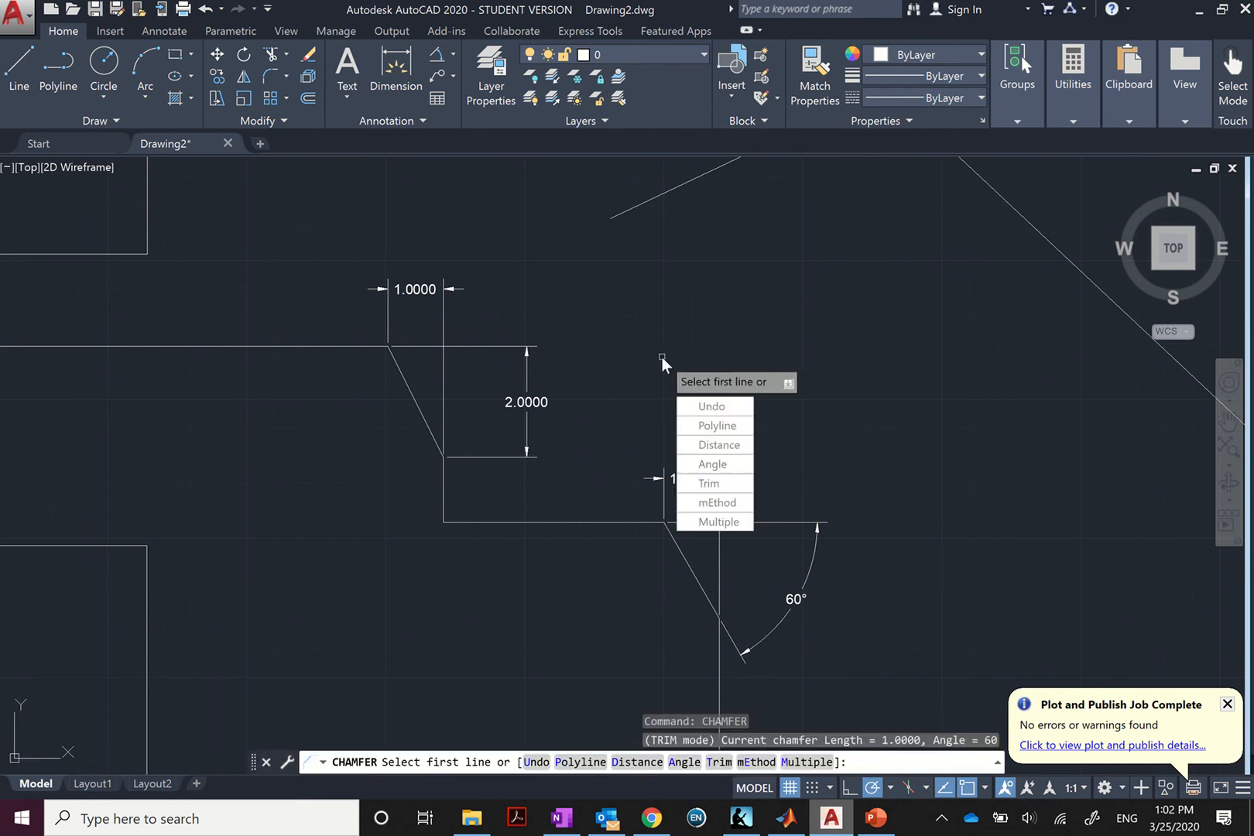
{"action": "key", "text": "Down"}
{"action": "key", "text": "Down"}
{"action": "key", "text": "Down"}
{"action": "key", "text": "Down"}
{"action": "key", "text": "Down"}
{"action": "key", "text": "Down"}
{"action": "key", "text": "Return"}
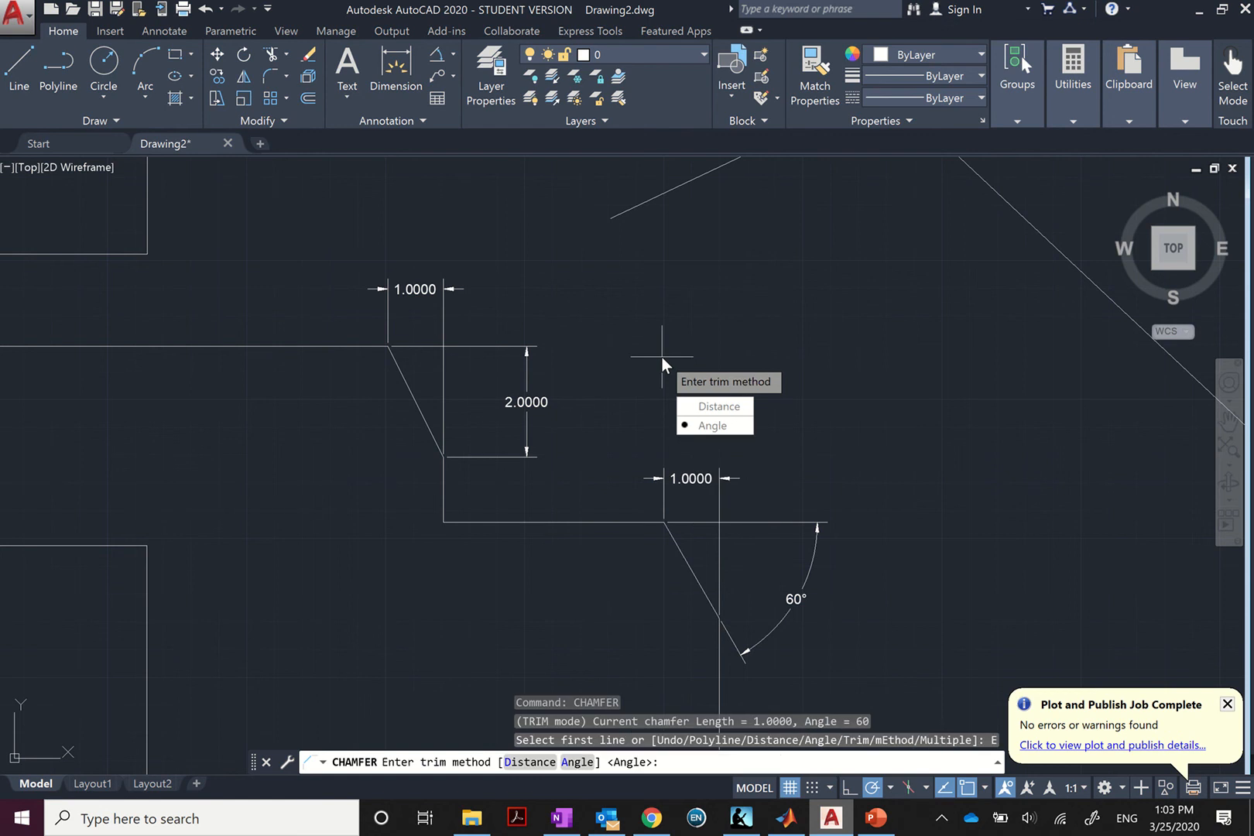
{"action": "key", "text": "Down"}
{"action": "key", "text": "Down"}
{"action": "key", "text": "Return"}
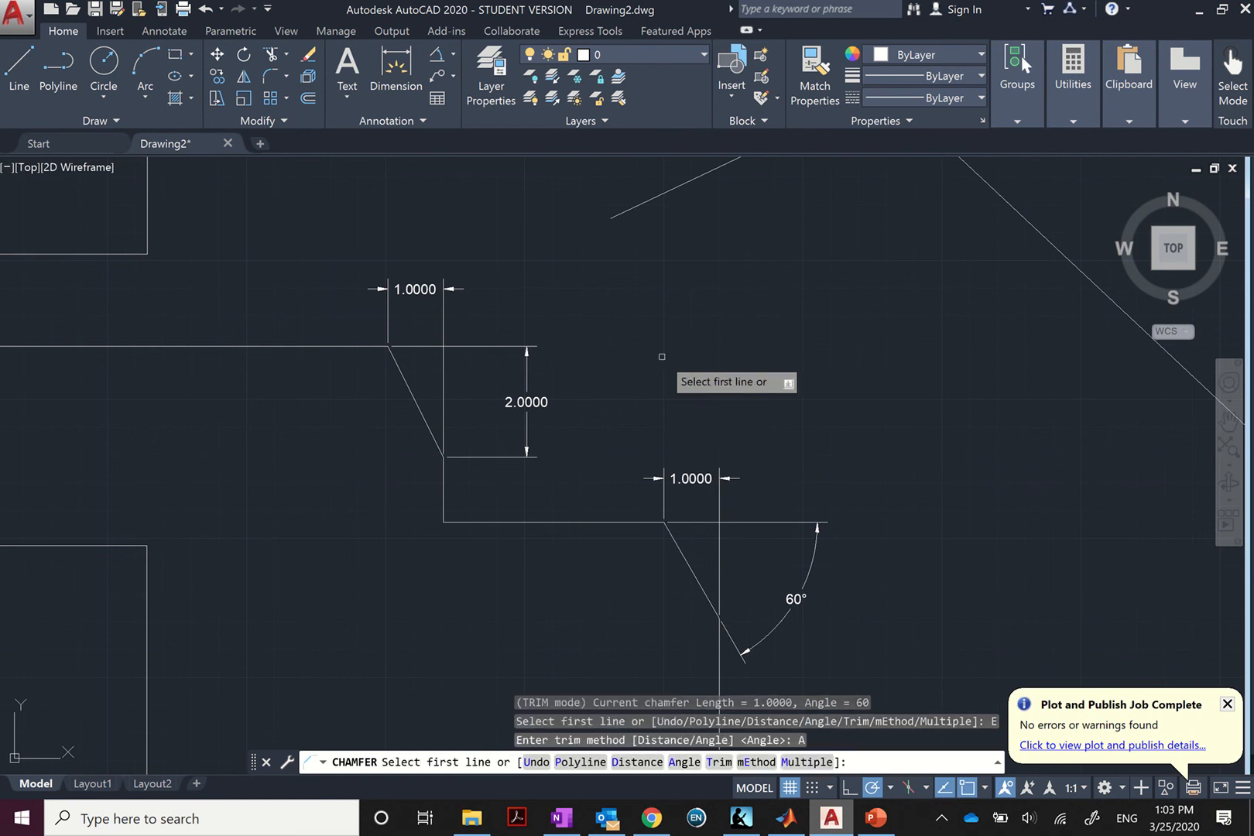
Pick the stepped shape's short left vertical edge as the first chamfer line and switch the trim method to Distance.
{"action": "scroll", "coordinate": [661, 356], "scroll_direction": "down", "scroll_amount": 3}
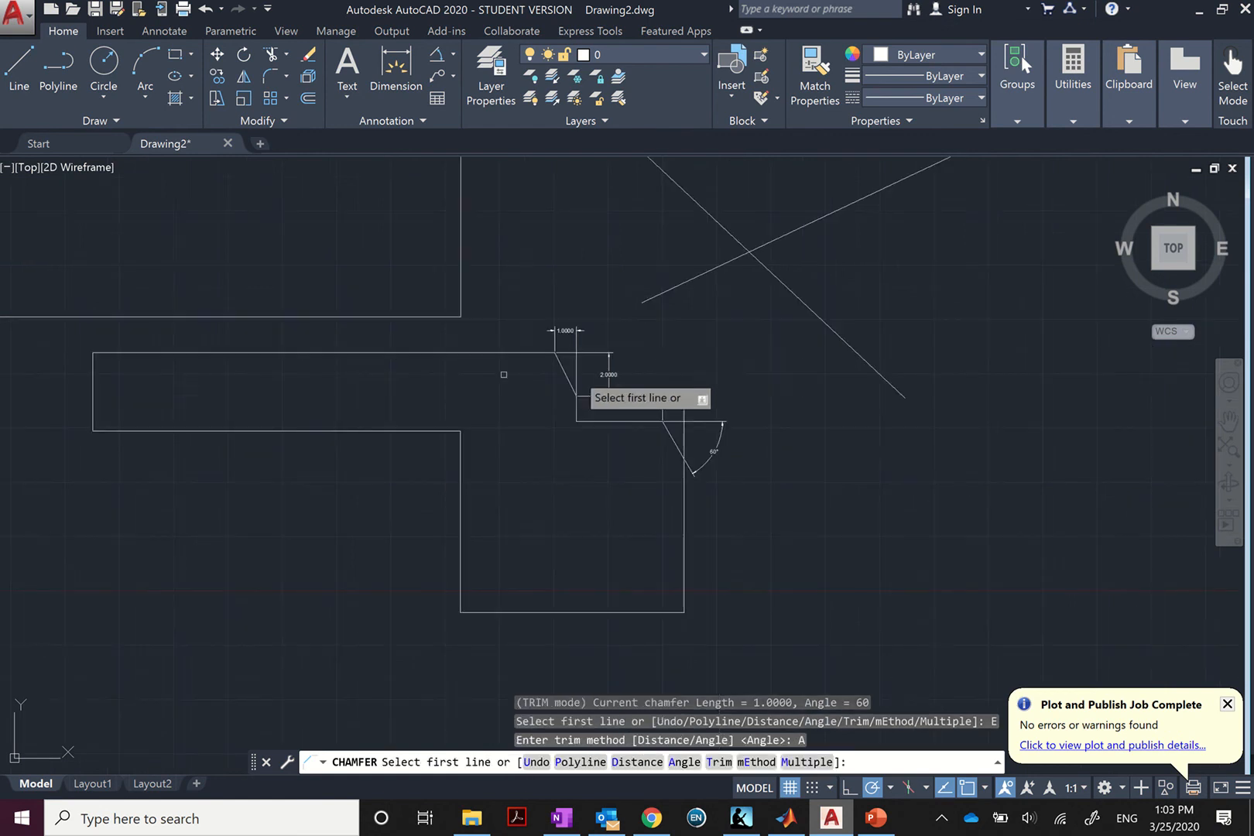
{"action": "left_click", "coordinate": [93, 368]}
{"action": "scroll", "coordinate": [116, 366], "scroll_direction": "up", "scroll_amount": 4}
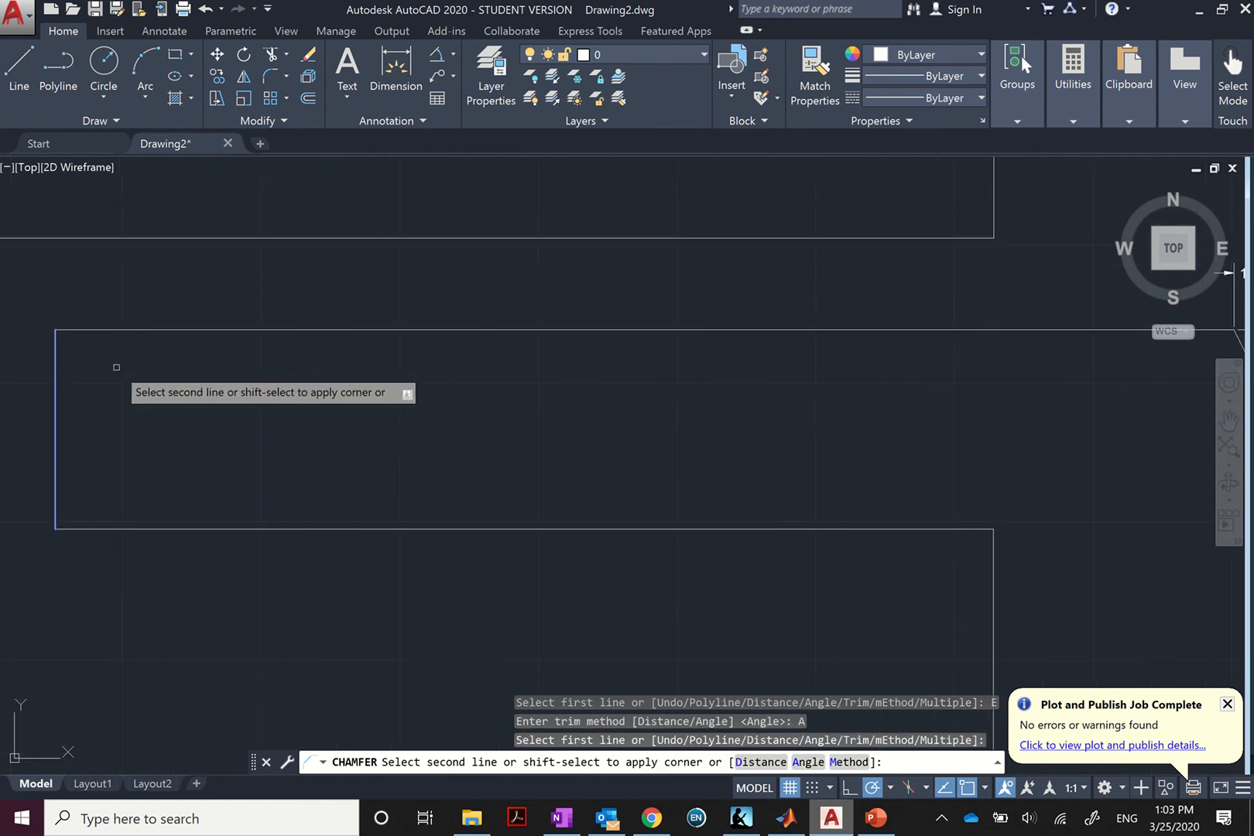
{"action": "key", "text": "Down"}
{"action": "key", "text": "Down"}
{"action": "key", "text": "Down"}
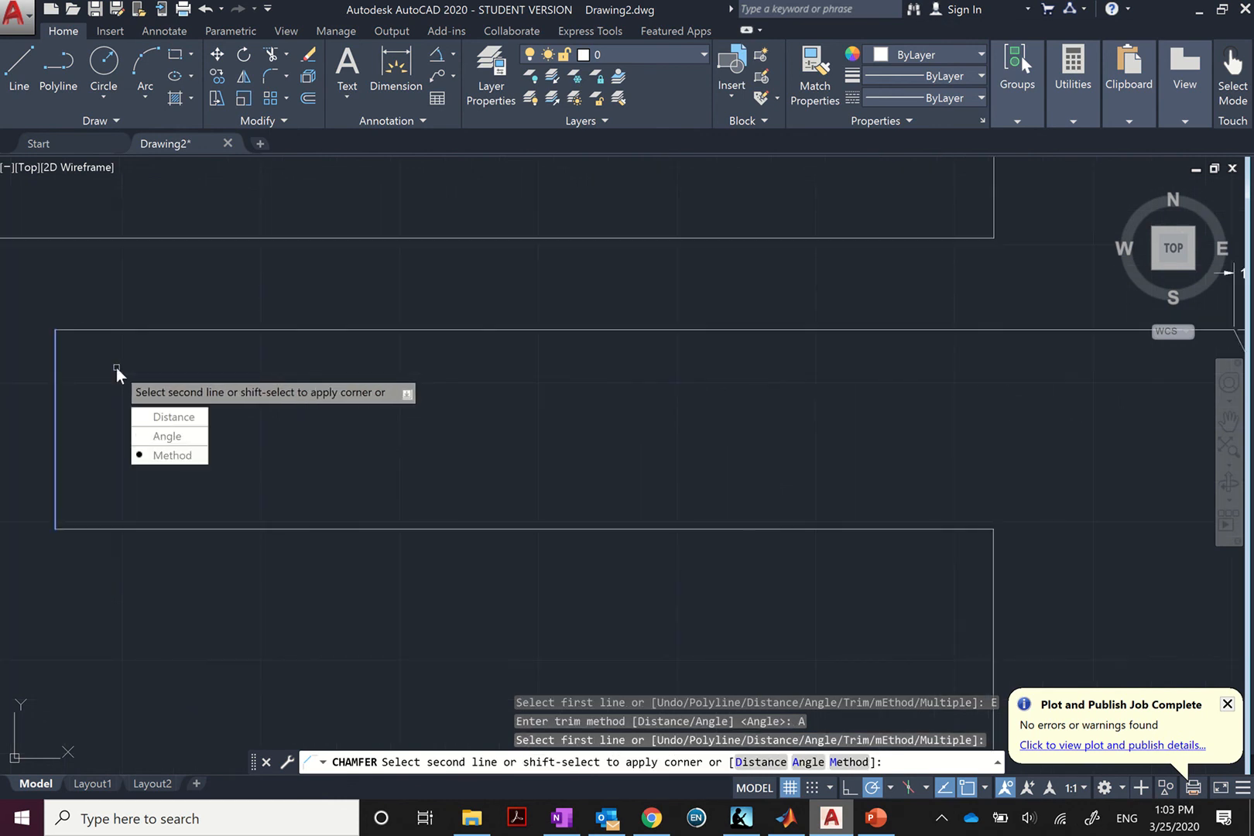
{"action": "key", "text": "Return"}
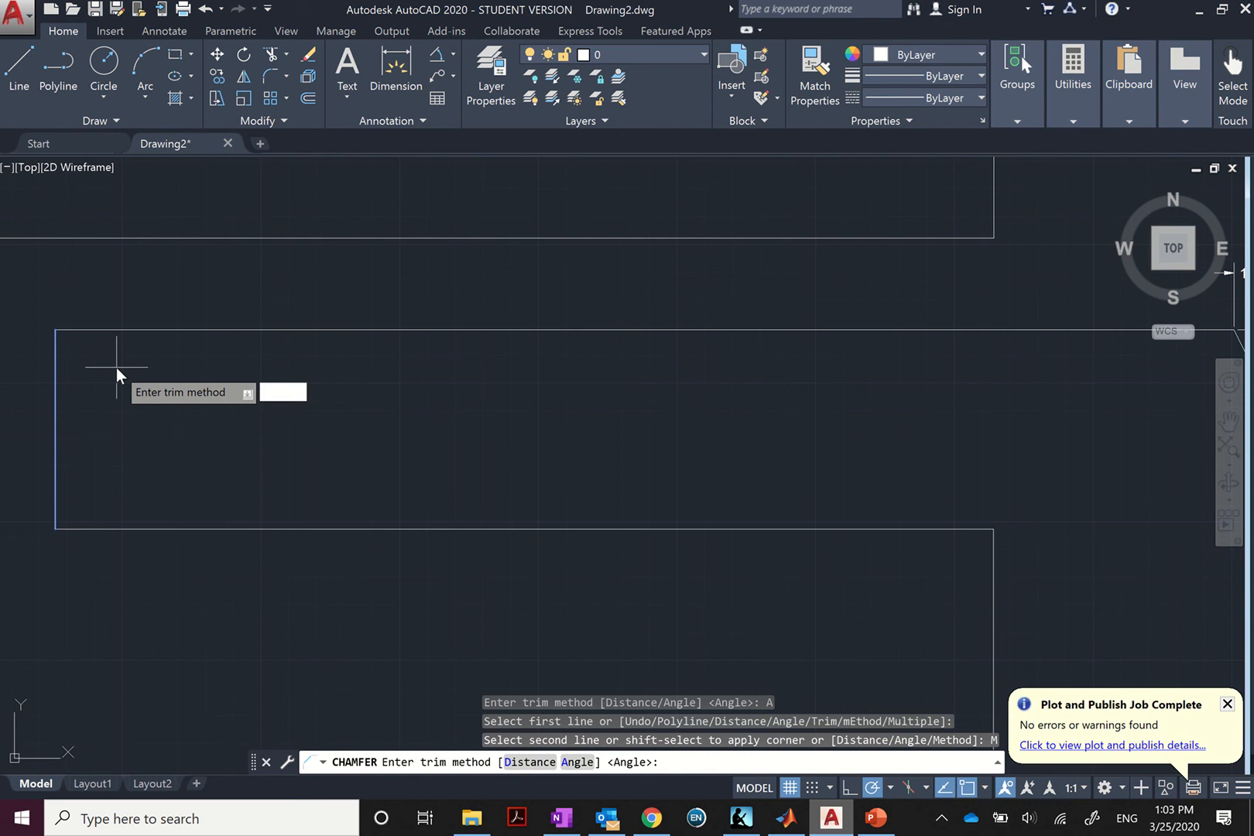
{"action": "key", "text": "Return"}
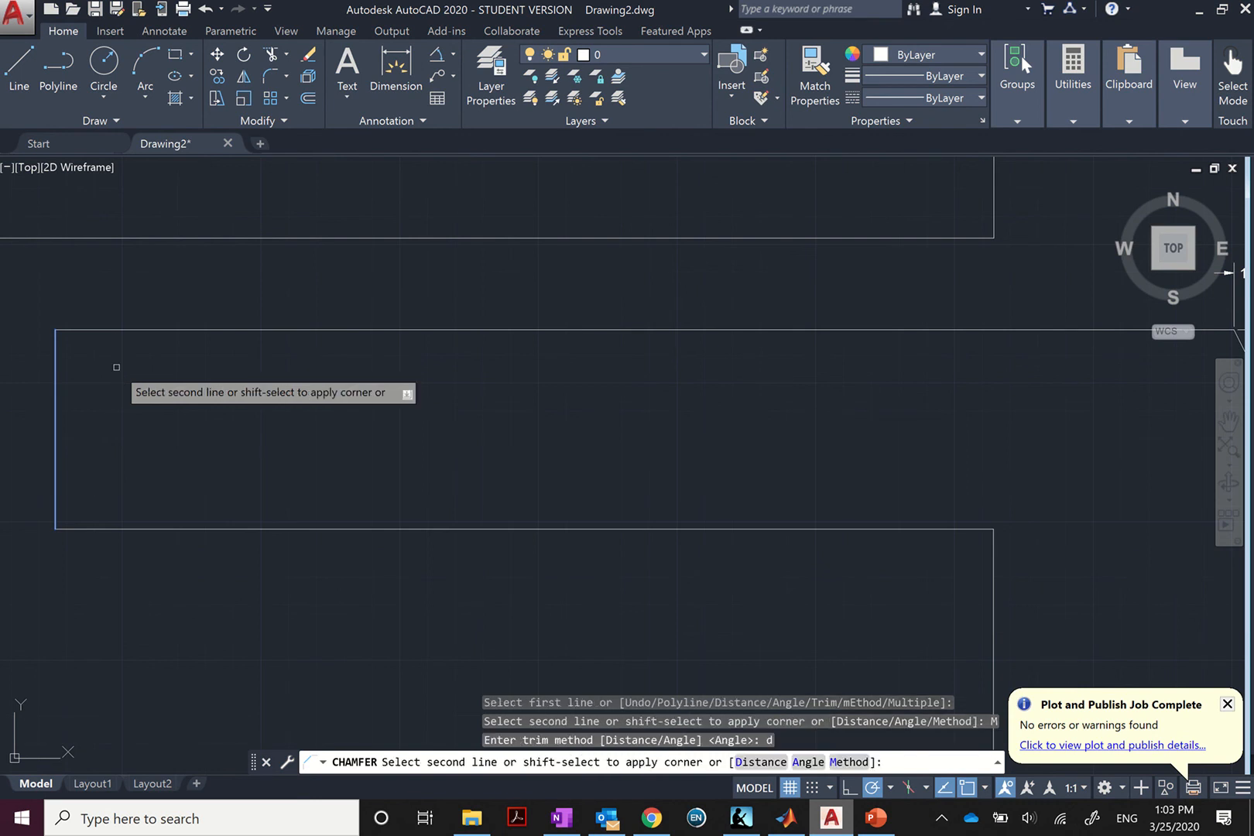
Try a chamfer with both distances set to 1 on the stepped shape's upper-left corner, and undo it.
{"action": "key", "text": "Down"}
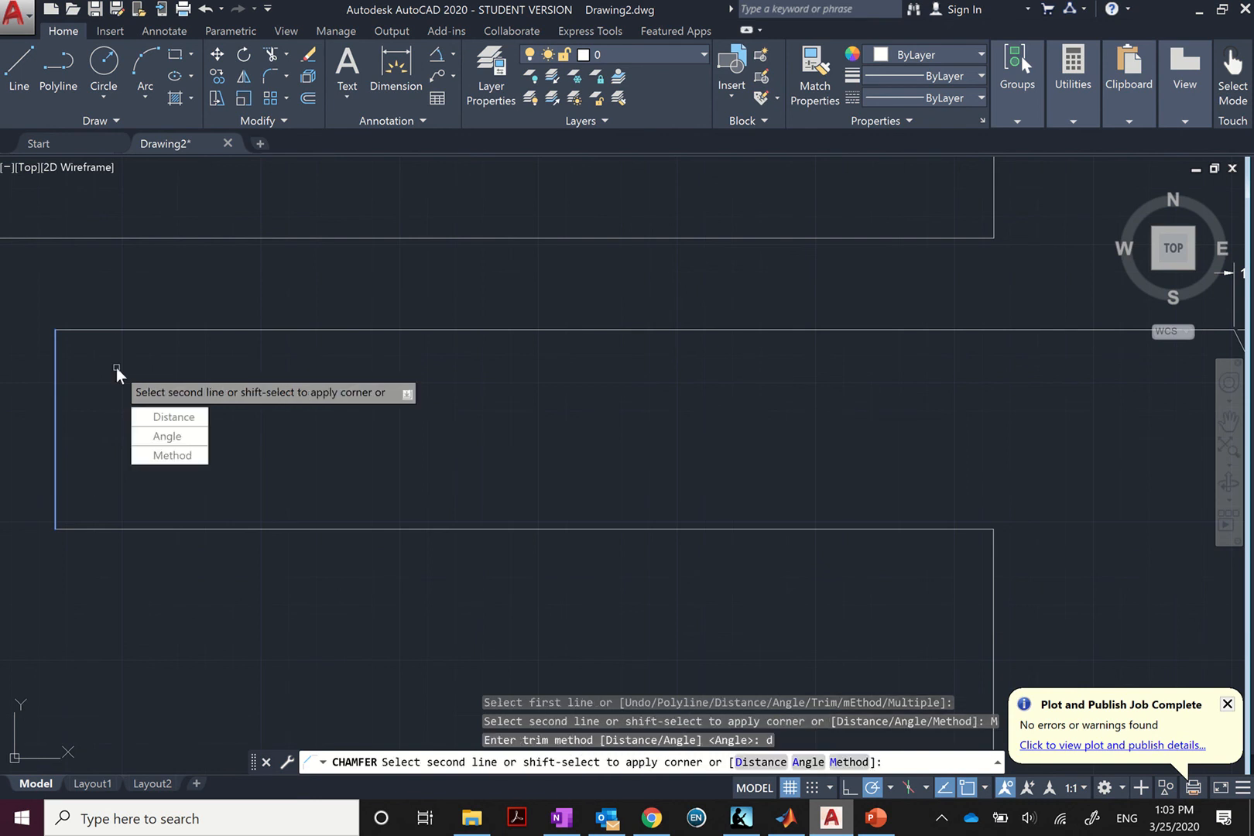
{"action": "key", "text": "Return"}
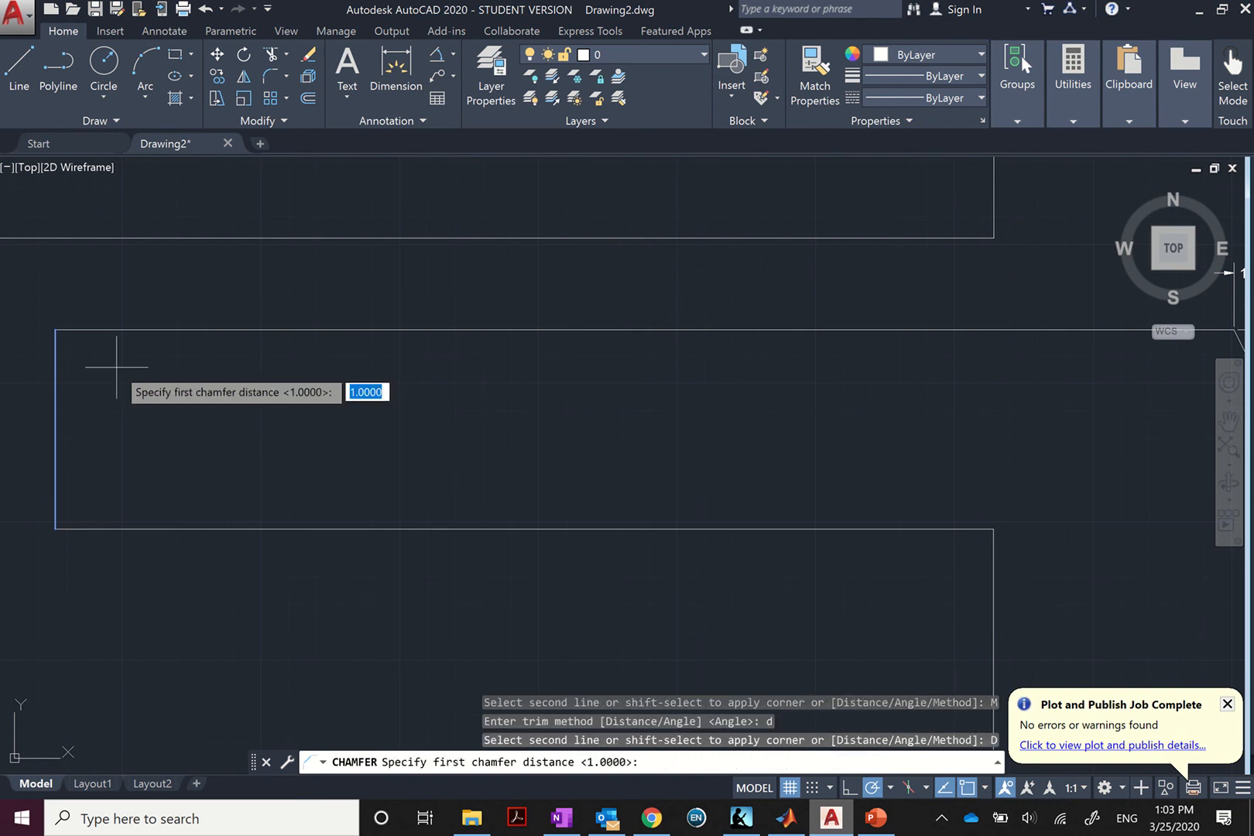
{"action": "type", "text": "1"}
{"action": "key", "text": "Return"}
{"action": "type", "text": "1"}
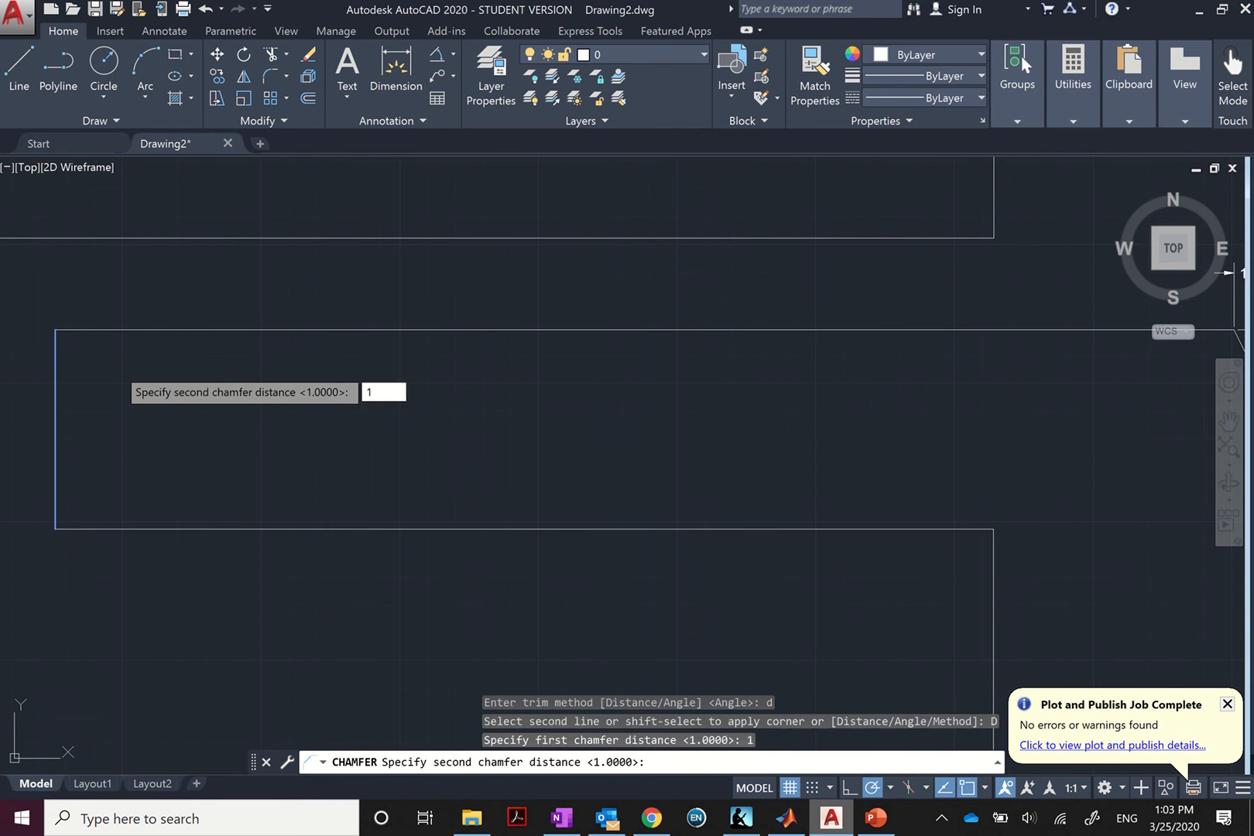
{"action": "key", "text": "Return"}
{"action": "left_click", "coordinate": [110, 330]}
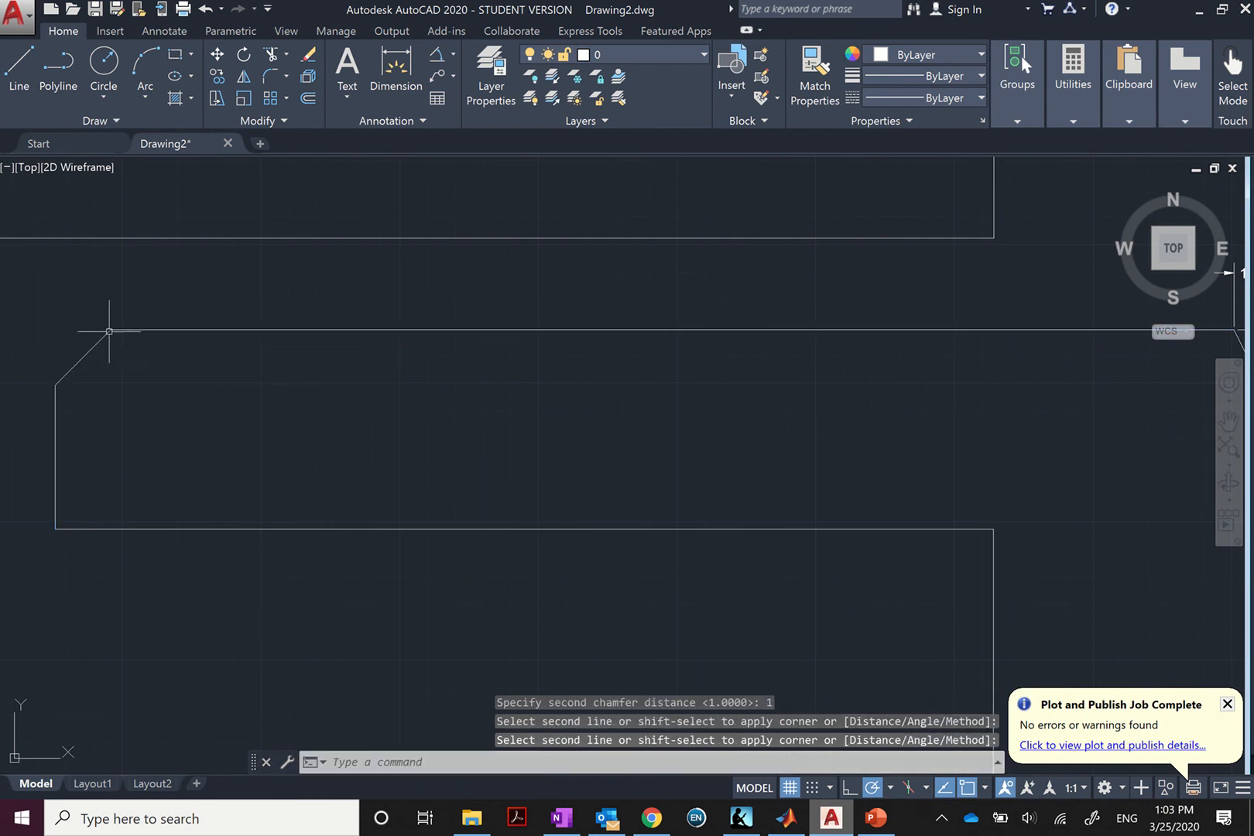
{"action": "key", "text": "ctrl+z"}
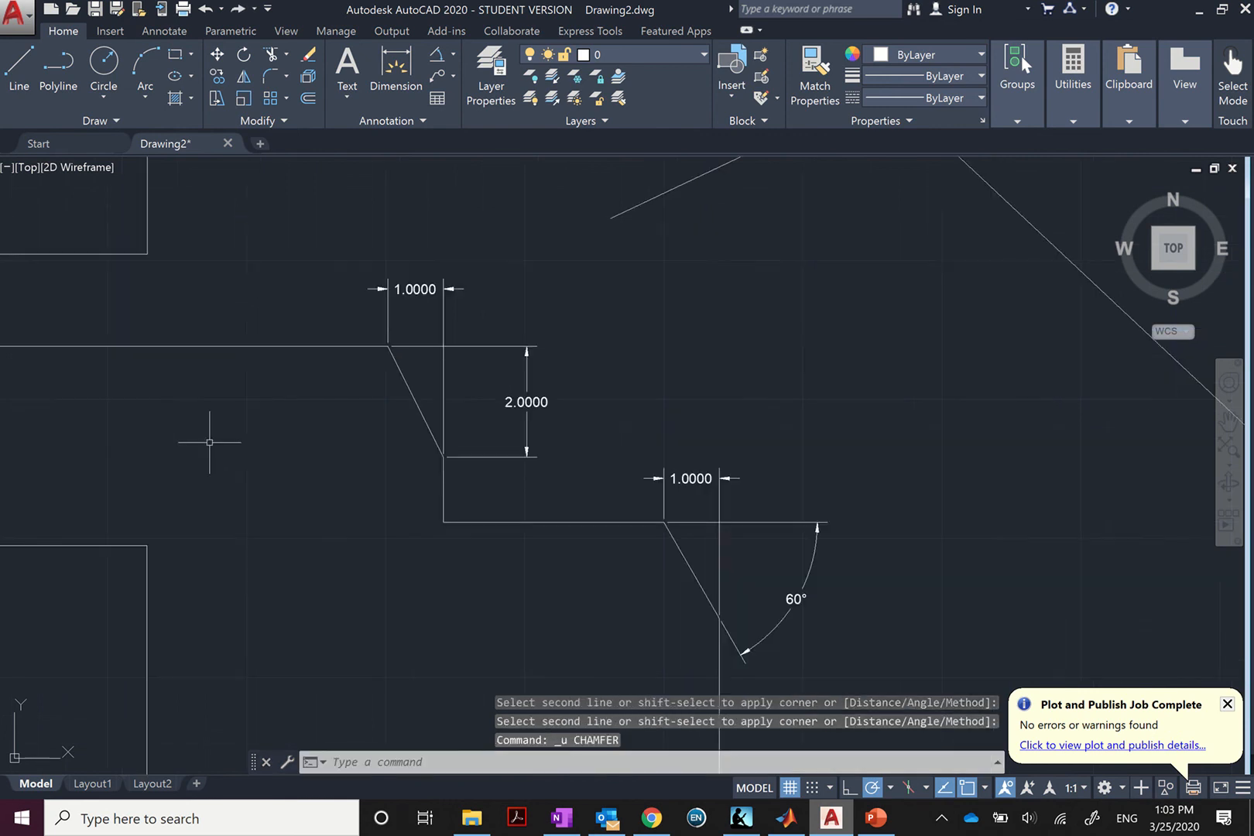
Start the Chamfer command again and choose its Polyline option.
{"action": "scroll", "coordinate": [209, 442], "scroll_direction": "down", "scroll_amount": 8}
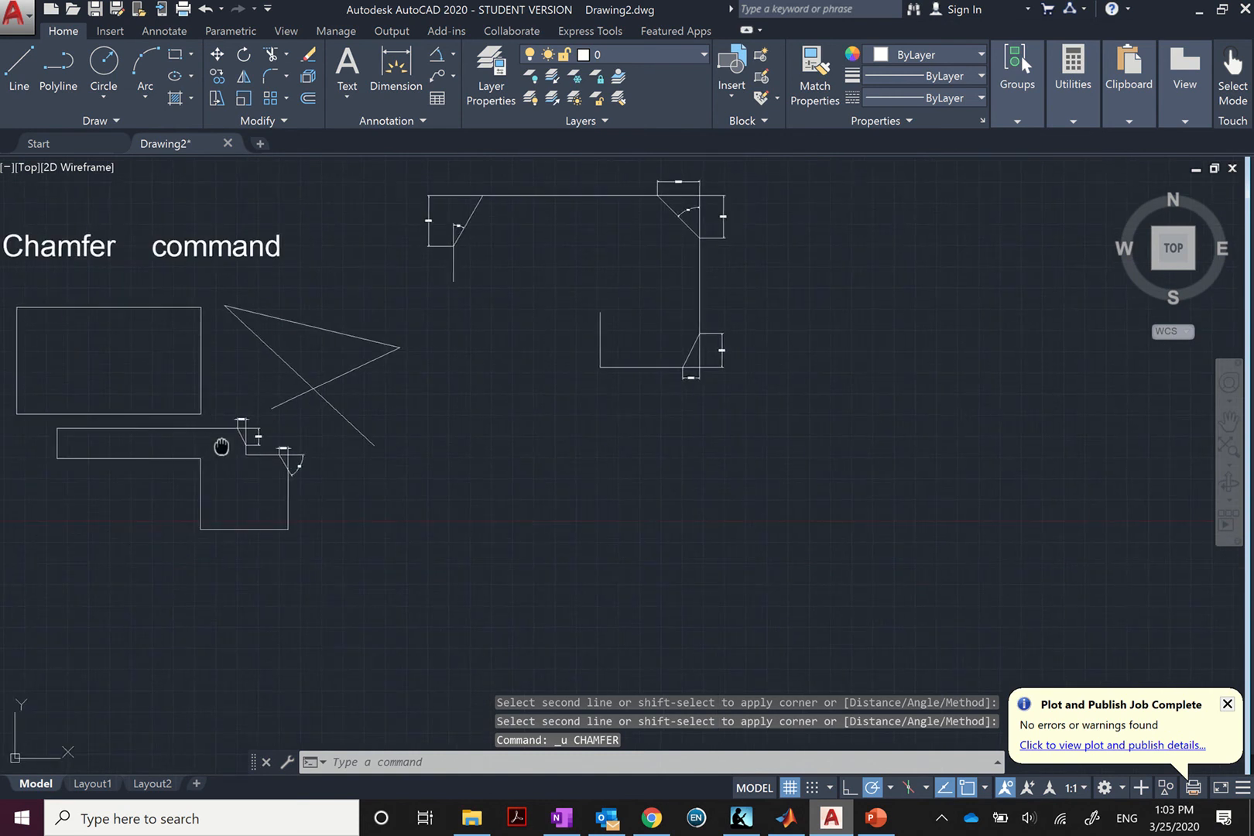
{"action": "scroll", "coordinate": [349, 460], "scroll_direction": "up", "scroll_amount": 5}
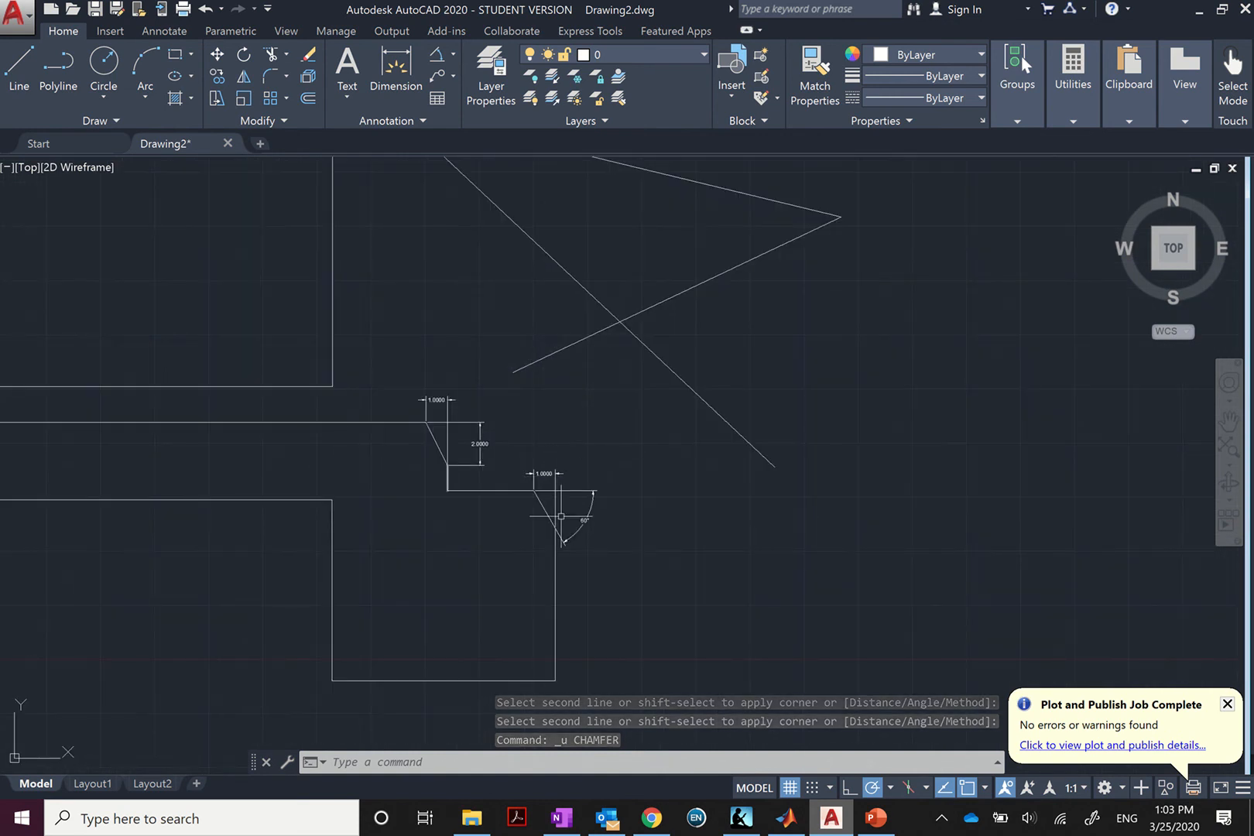
{"action": "scroll", "coordinate": [547, 436], "scroll_direction": "up", "scroll_amount": 2}
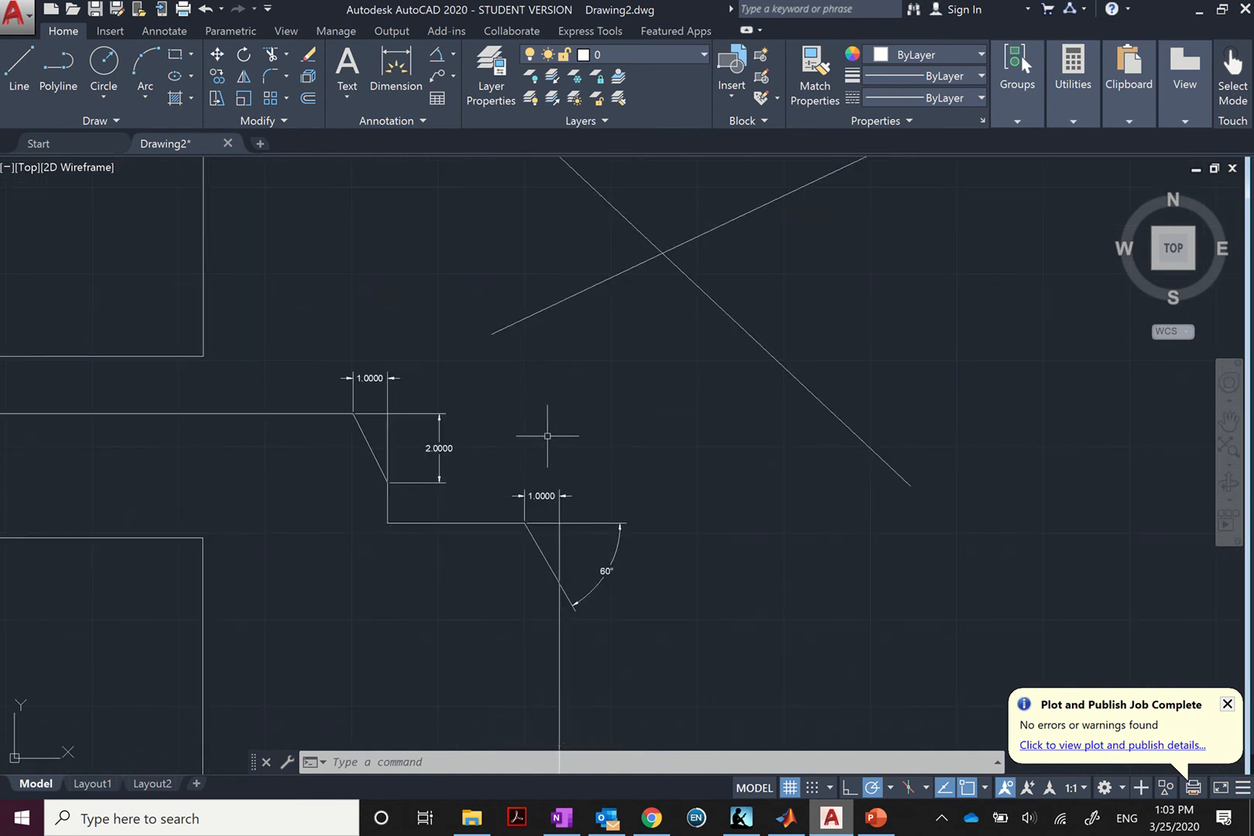
{"action": "type", "text": "cahm"}
{"action": "key", "text": "BackSpace"}
{"action": "key", "text": "BackSpace"}
{"action": "key", "text": "BackSpace"}
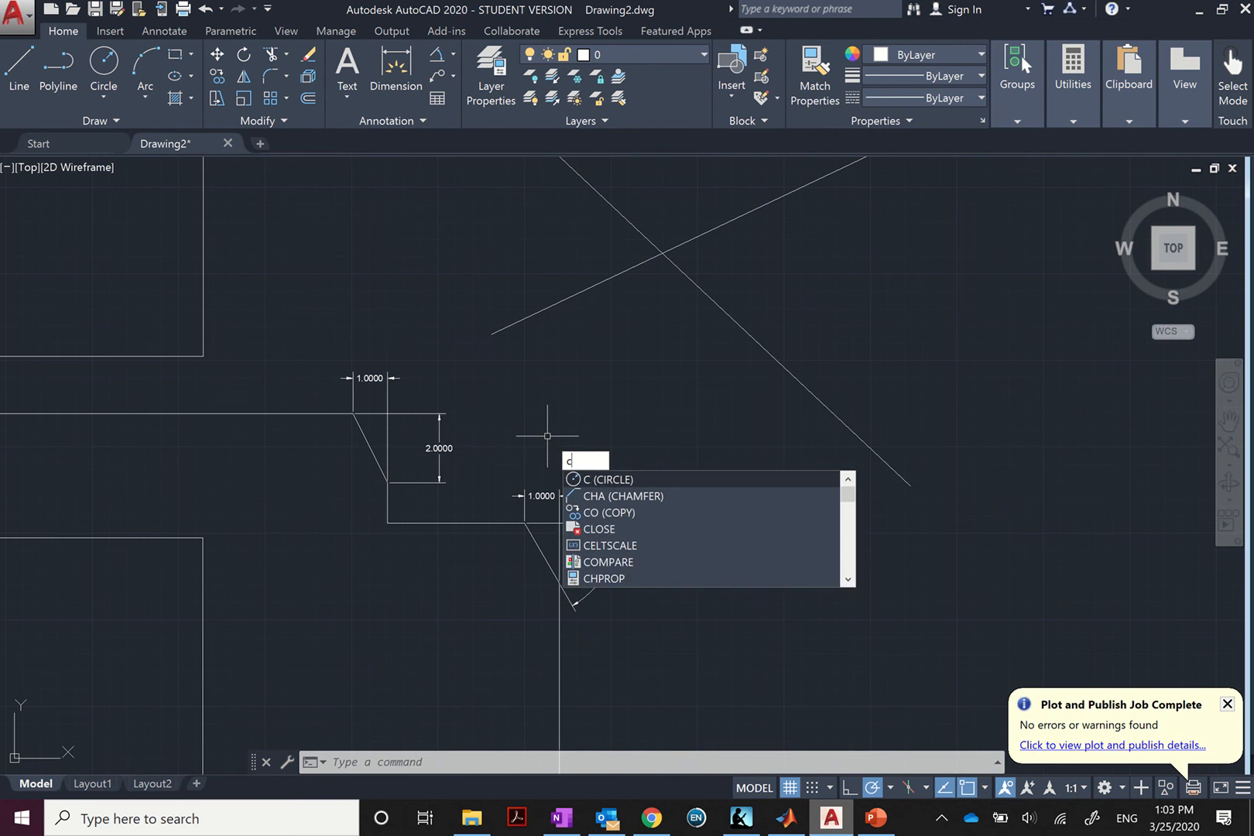
{"action": "type", "text": "hamf"}
{"action": "key", "text": "Return"}
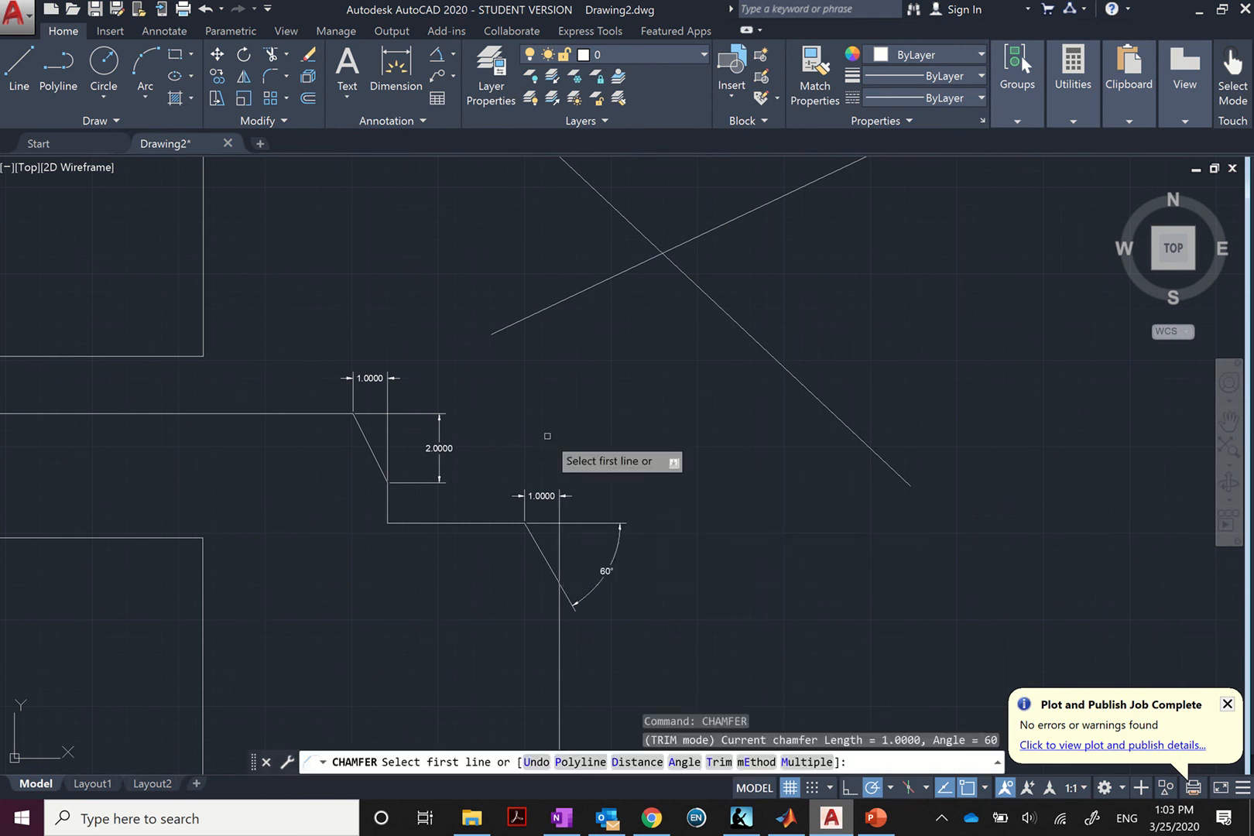
{"action": "key", "text": "Down"}
{"action": "key", "text": "Down"}
{"action": "key", "text": "Down"}
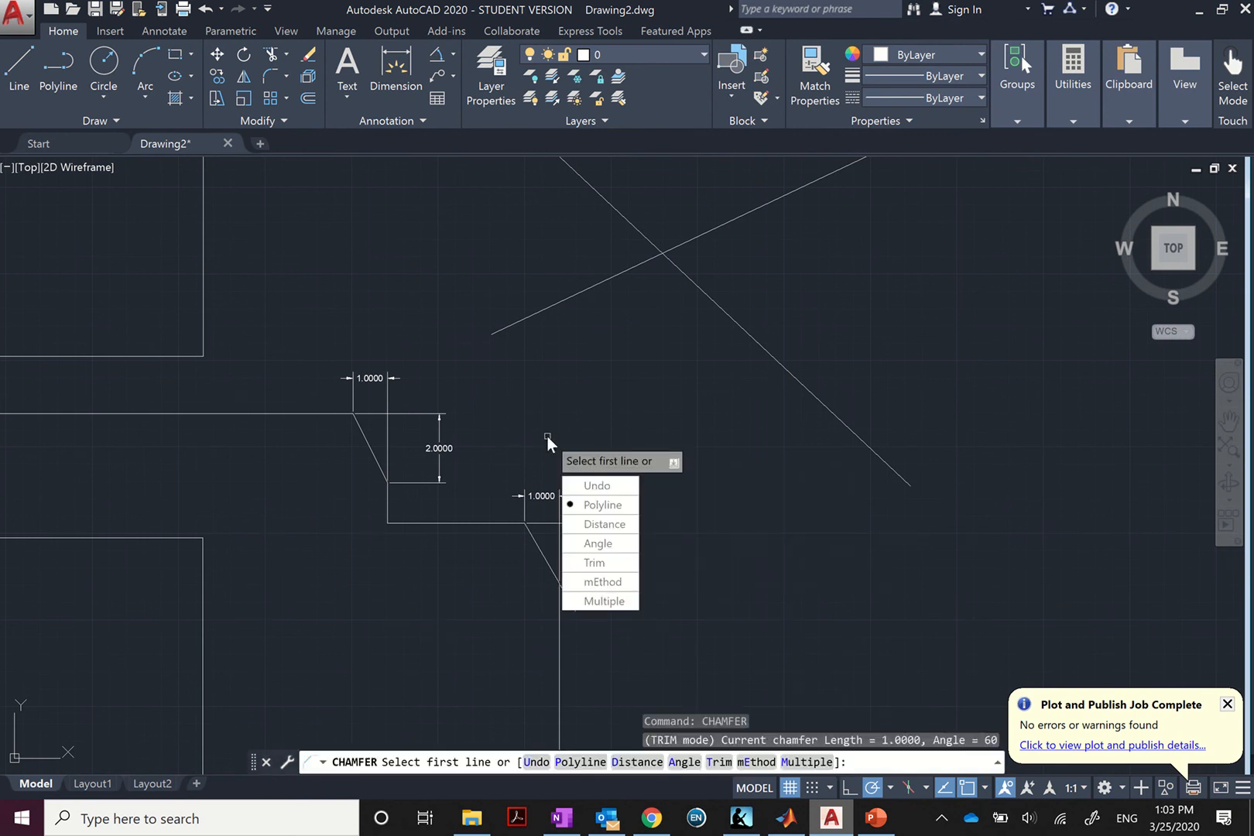
{"action": "key", "text": "Return"}
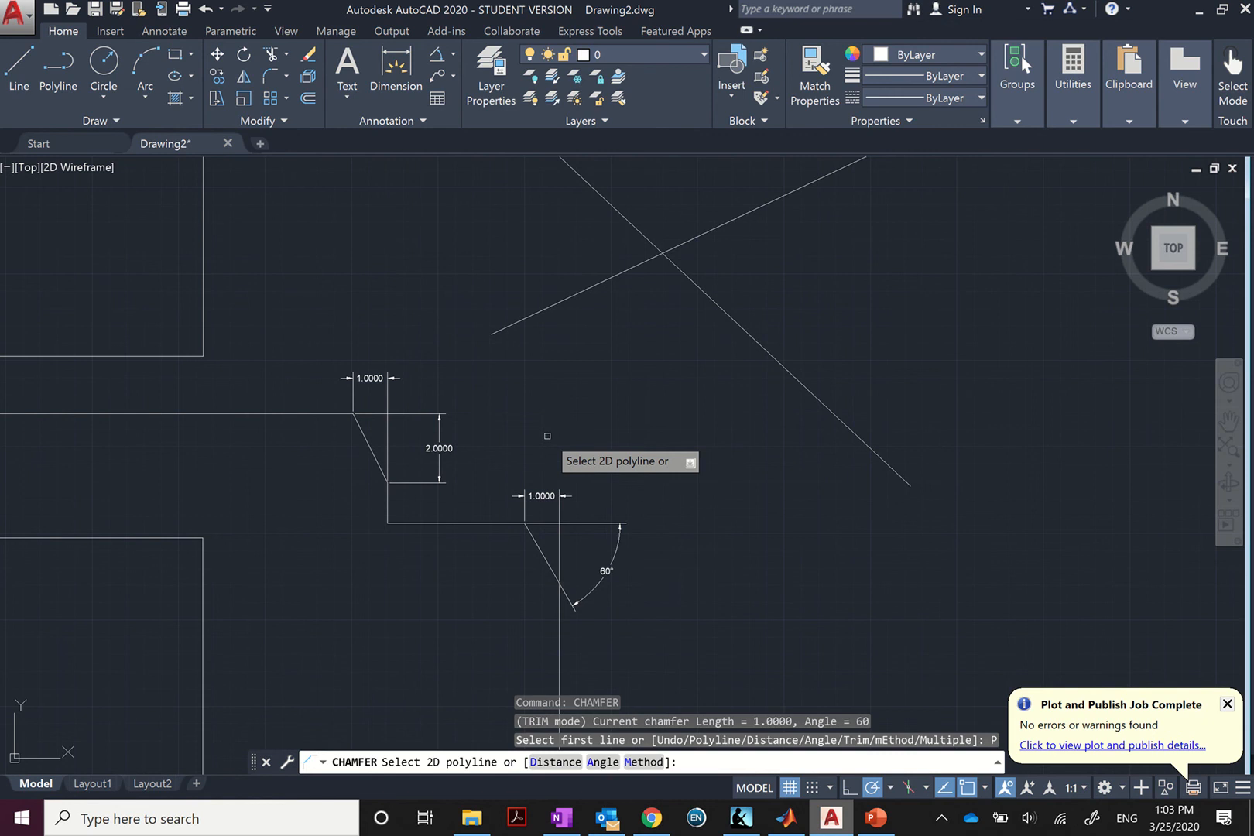
Chamfer all corners of the rectangle using the Angle option with a length of 3 and an angle of 45.
{"action": "scroll", "coordinate": [503, 433], "scroll_direction": "down", "scroll_amount": 5}
{"action": "scroll", "coordinate": [236, 289], "scroll_direction": "up", "scroll_amount": 5}
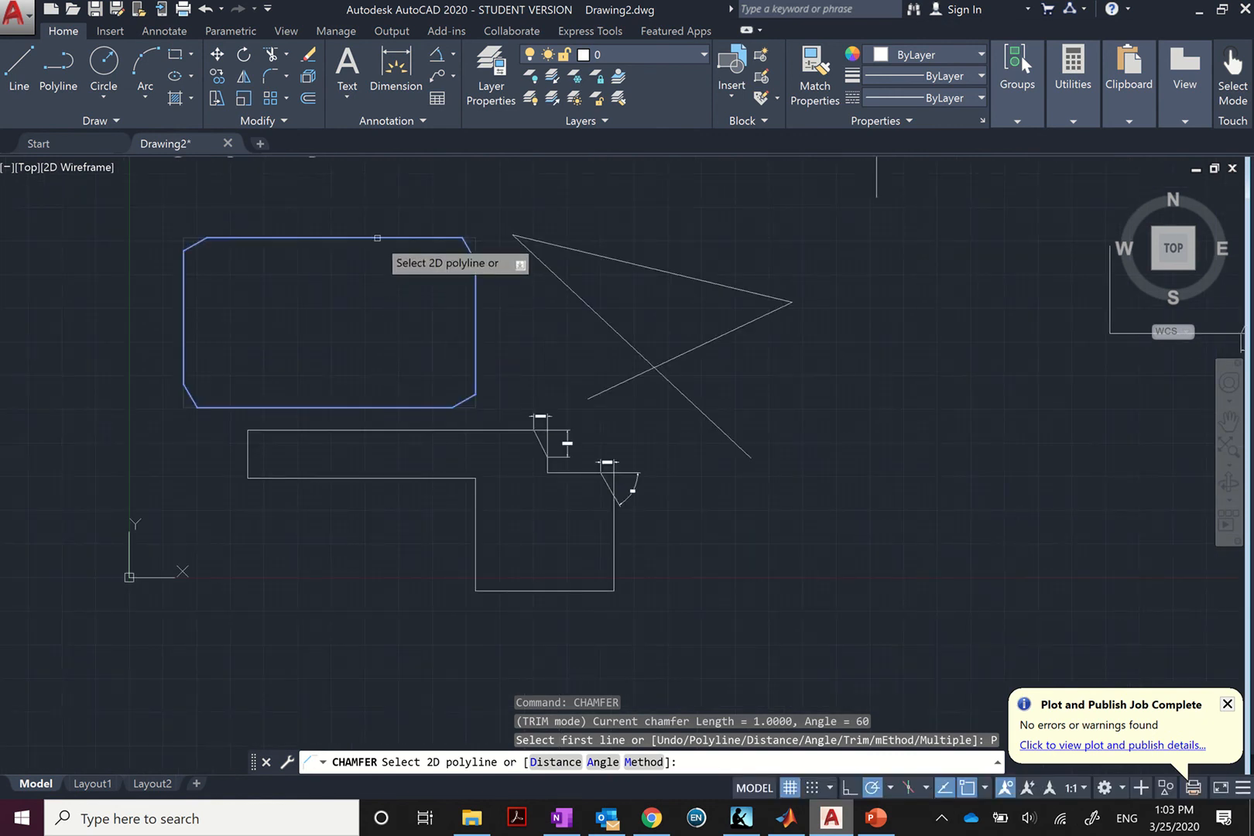
{"action": "scroll", "coordinate": [376, 237], "scroll_direction": "up", "scroll_amount": 4}
{"action": "scroll", "coordinate": [377, 237], "scroll_direction": "down", "scroll_amount": 4}
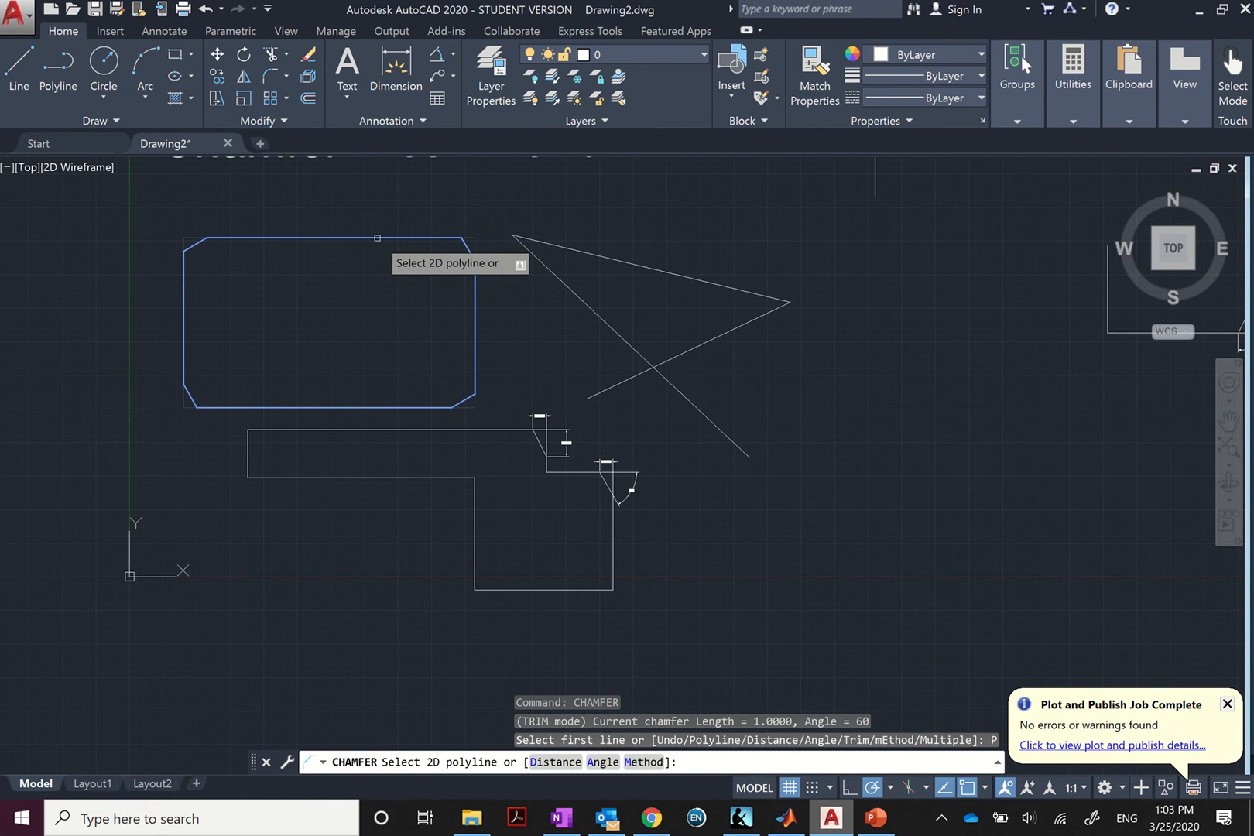
{"action": "scroll", "coordinate": [241, 237], "scroll_direction": "up", "scroll_amount": 3}
{"action": "scroll", "coordinate": [242, 237], "scroll_direction": "down", "scroll_amount": 3}
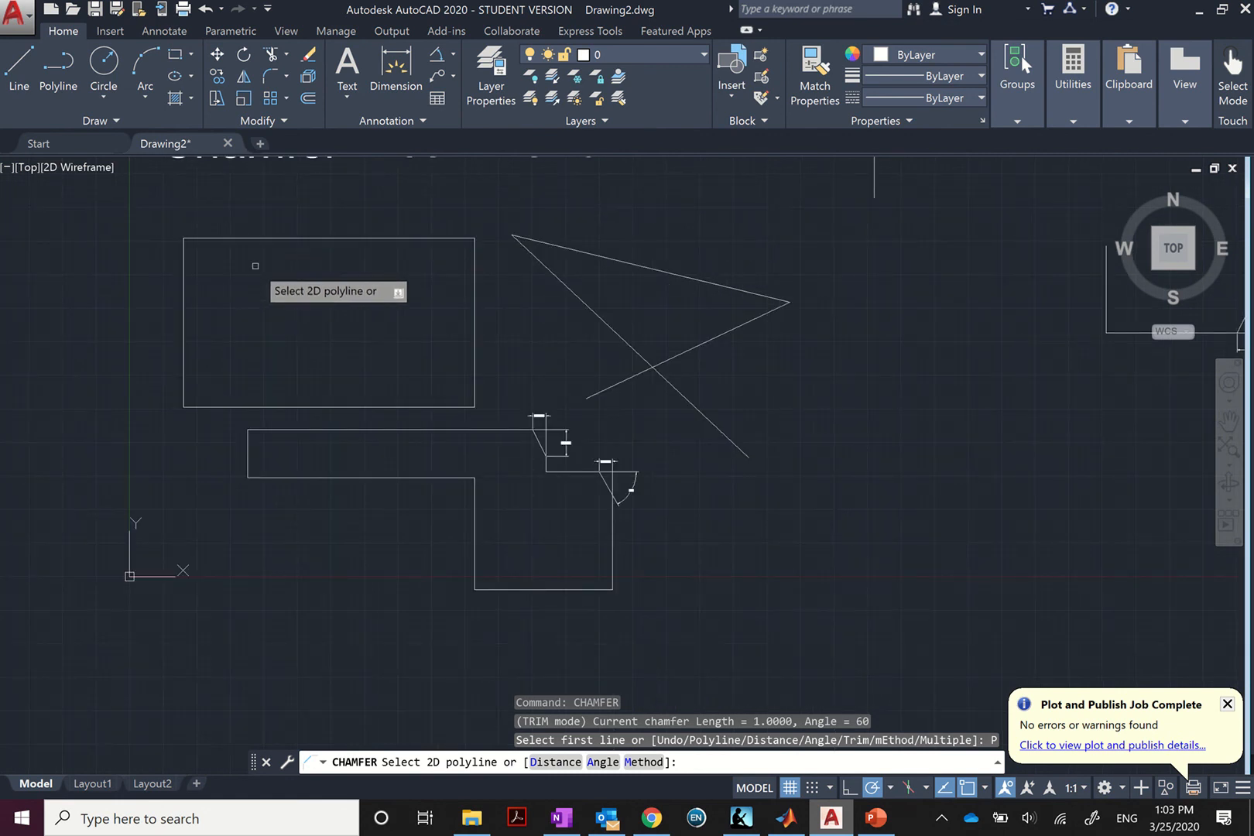
{"action": "key", "text": "Down"}
{"action": "key", "text": "Down"}
{"action": "key", "text": "Down"}
{"action": "key", "text": "Return"}
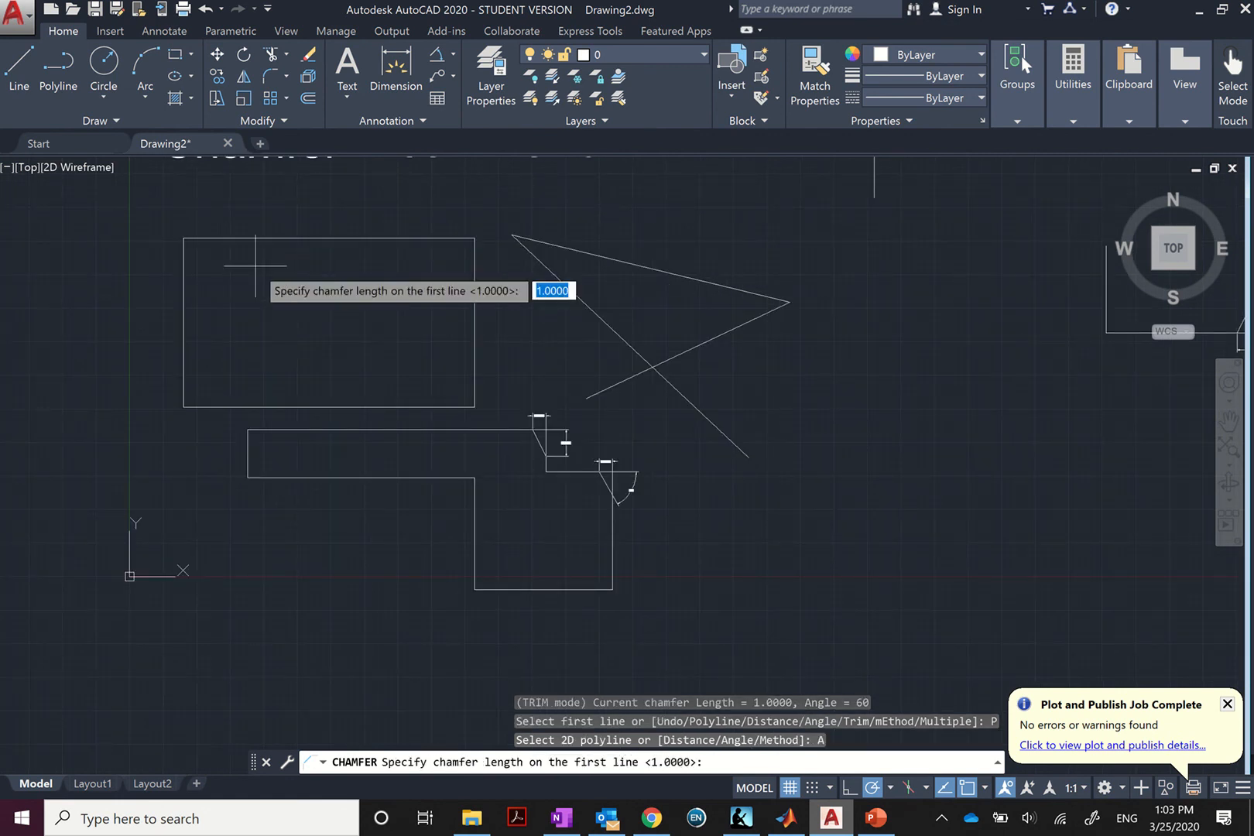
{"action": "type", "text": "3"}
{"action": "key", "text": "Return"}
{"action": "type", "text": "45"}
{"action": "key", "text": "Return"}
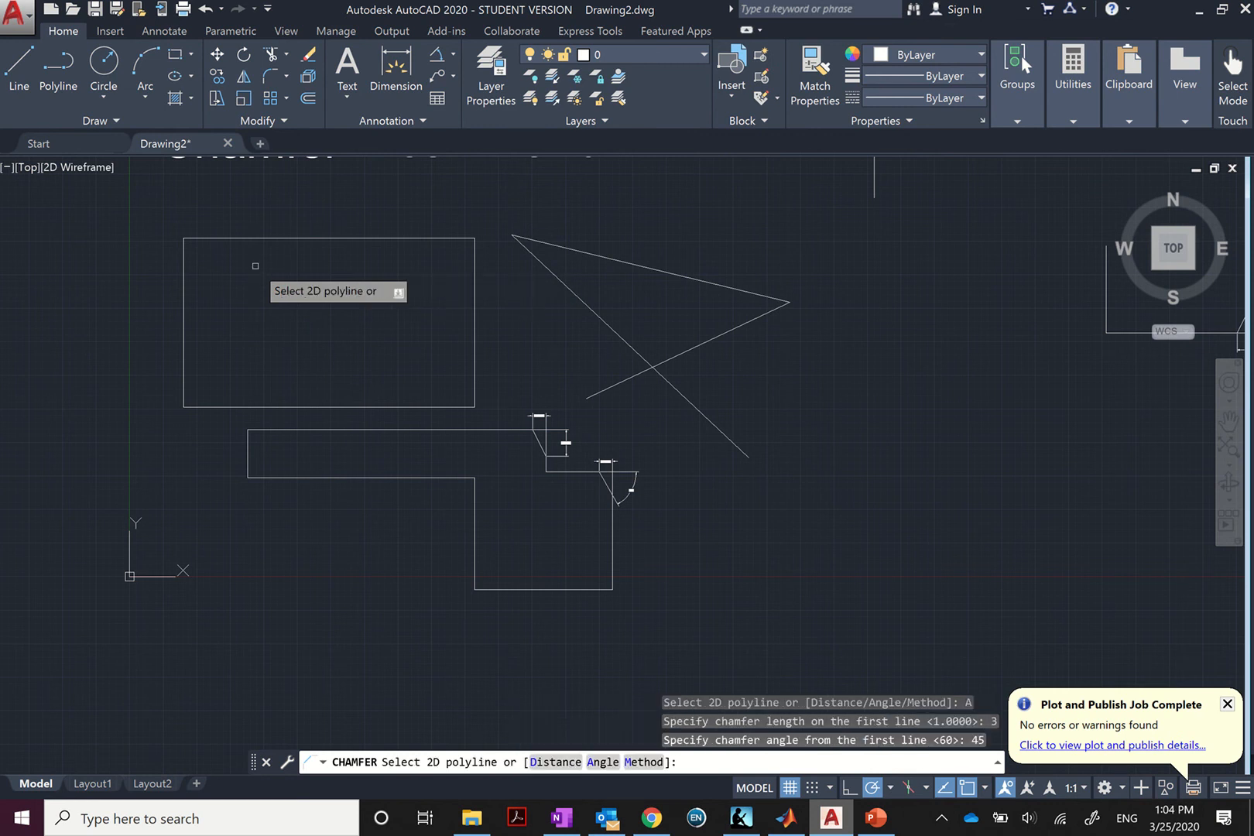
{"action": "left_click", "coordinate": [254, 235]}
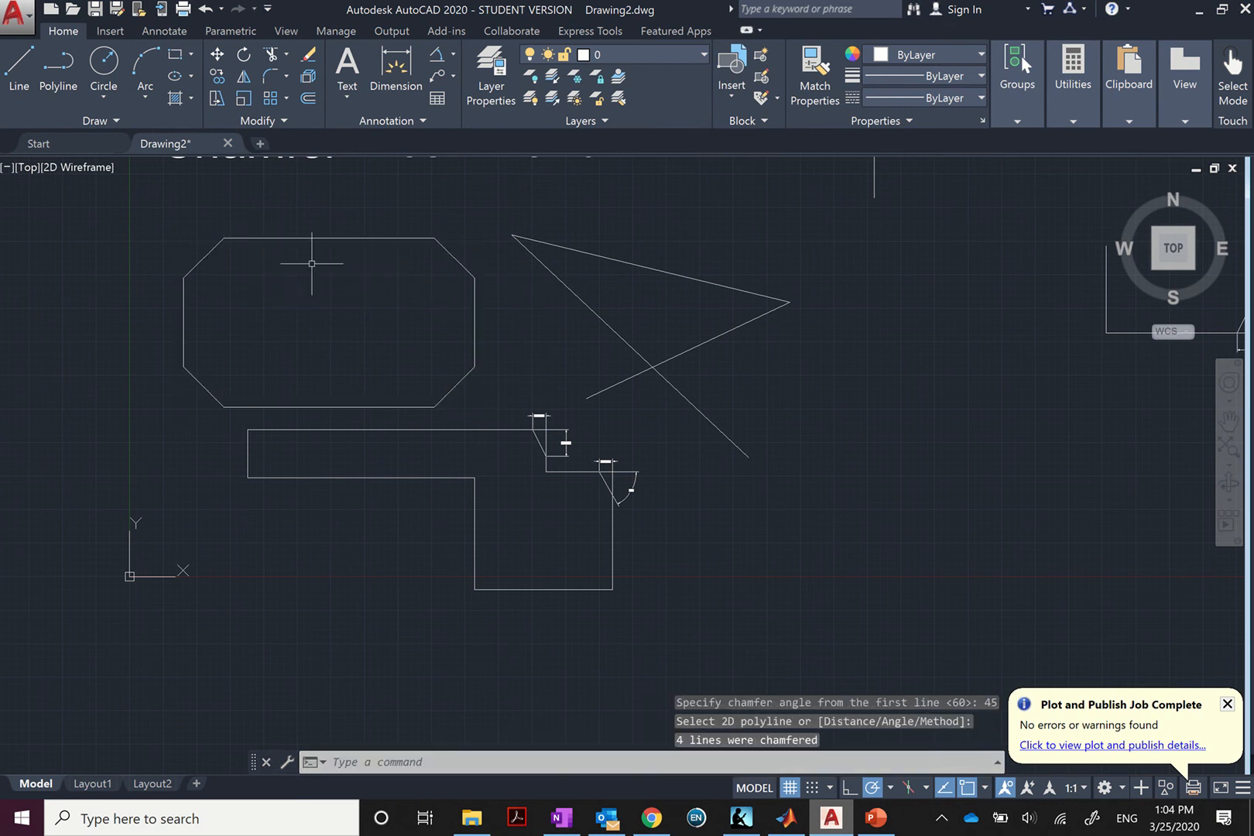
Chamfer the two crossing lines beside the rectangle at their intersection with the Trim mode set to Trim.
{"action": "type", "text": "c"}
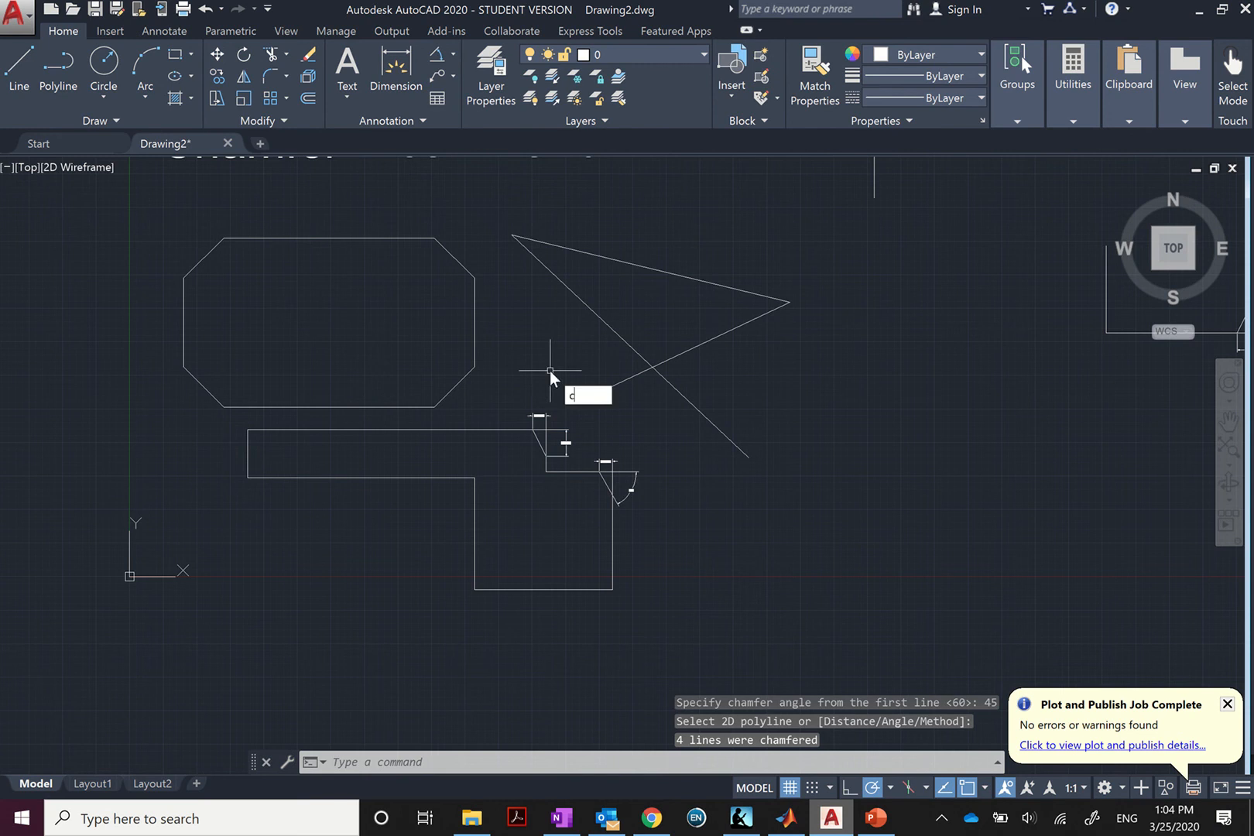
{"action": "type", "text": "hamfer"}
{"action": "key", "text": "Return"}
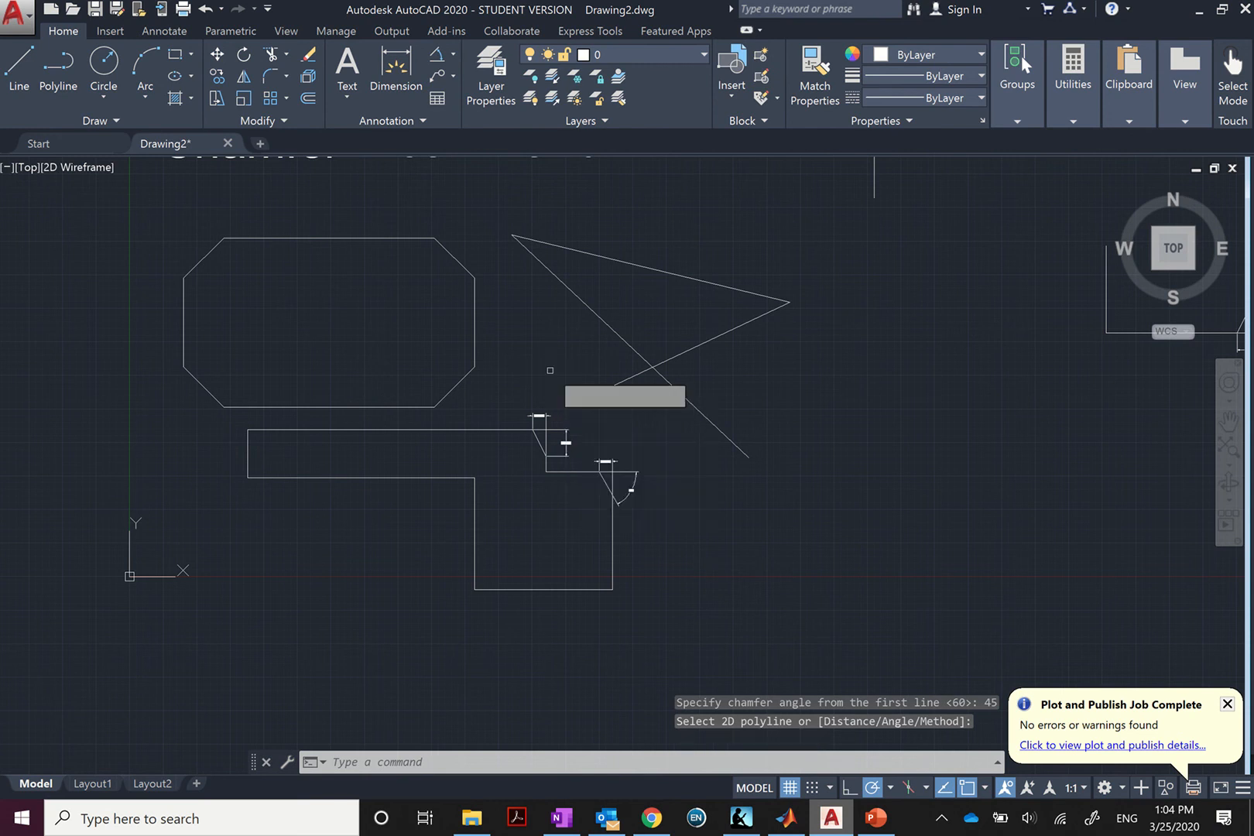
{"action": "key", "text": "Down"}
{"action": "key", "text": "Down"}
{"action": "key", "text": "Down"}
{"action": "key", "text": "Down"}
{"action": "key", "text": "Down"}
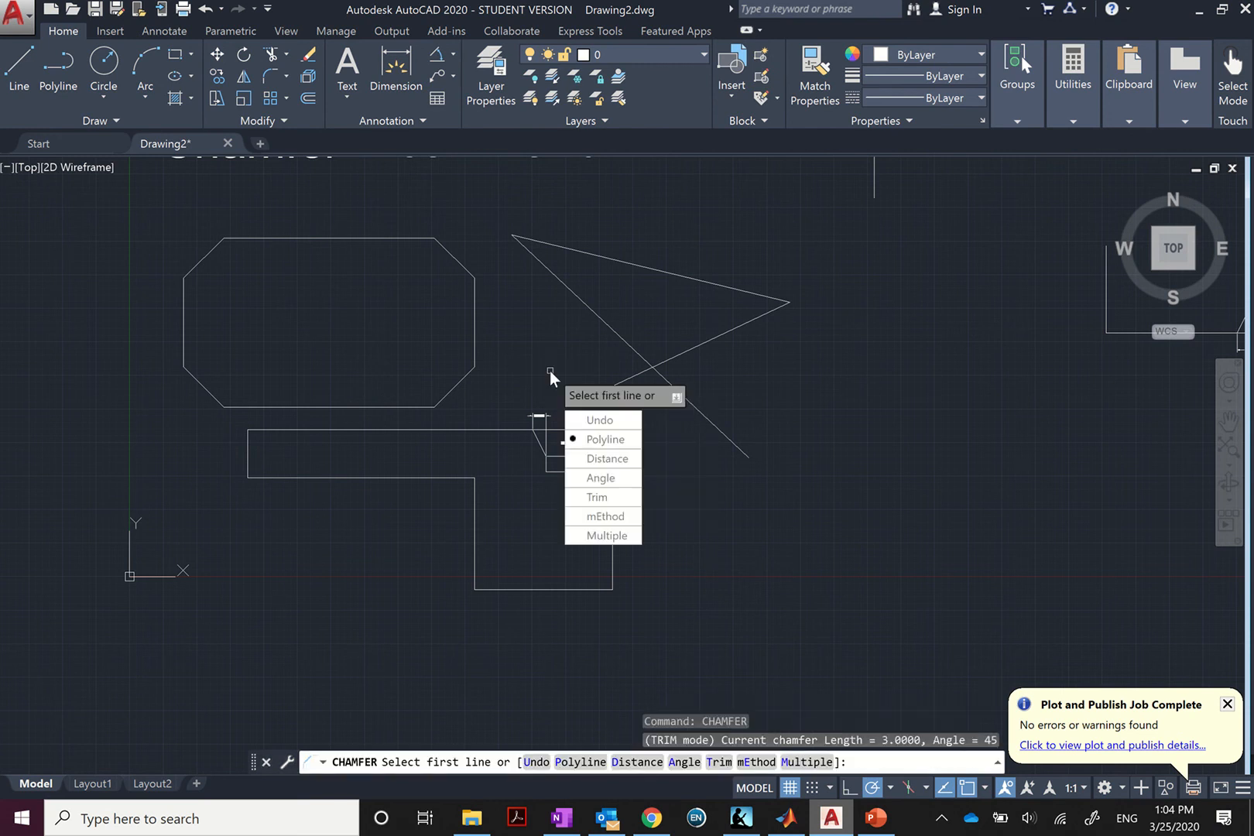
{"action": "key", "text": "Down"}
{"action": "key", "text": "Return"}
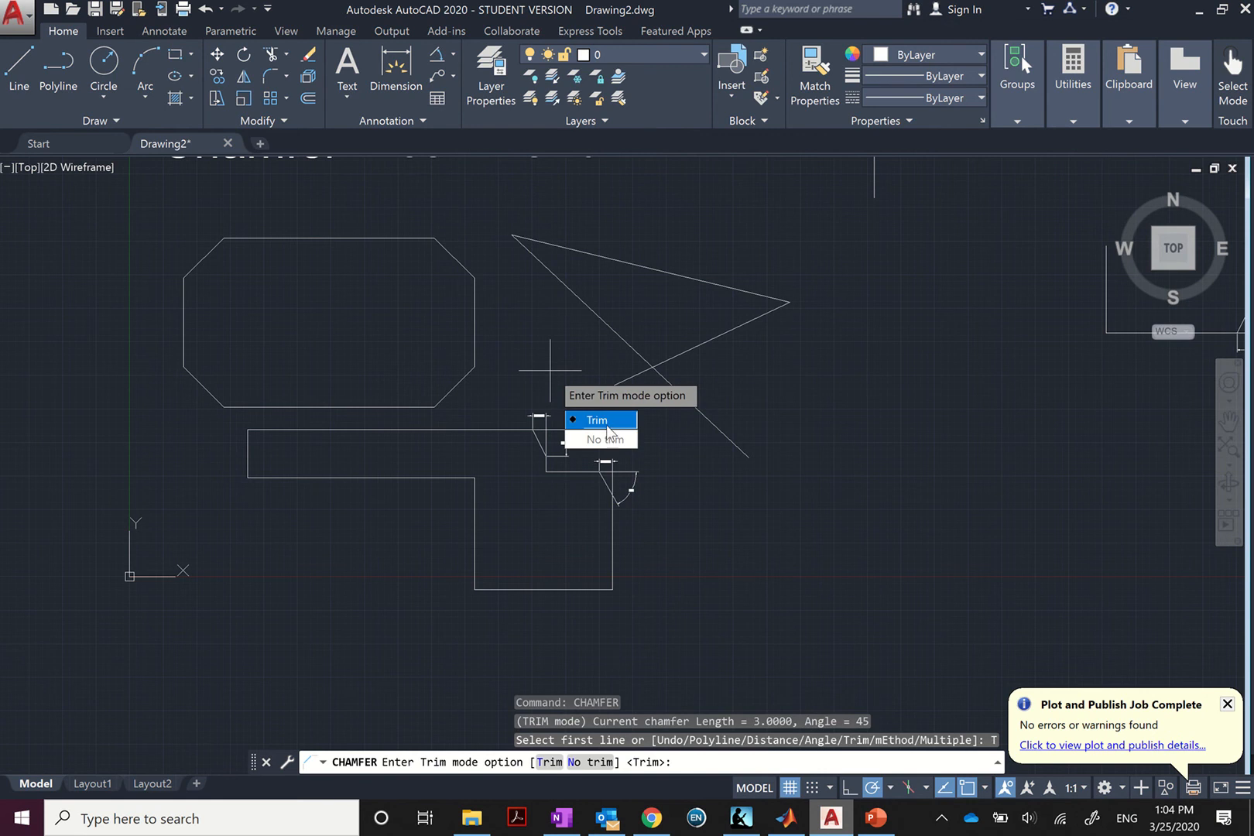
{"action": "key", "text": "Return"}
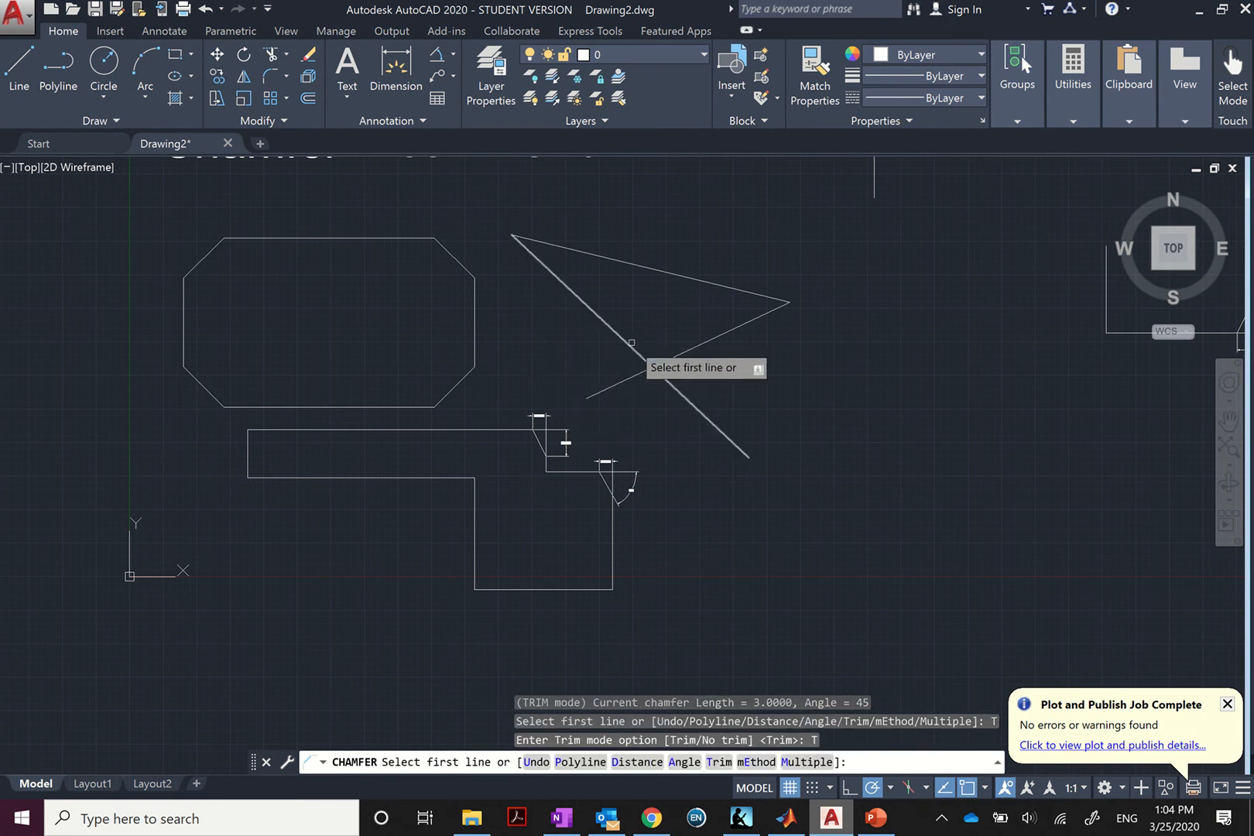
{"action": "left_click", "coordinate": [646, 362]}
{"action": "left_click", "coordinate": [685, 352]}
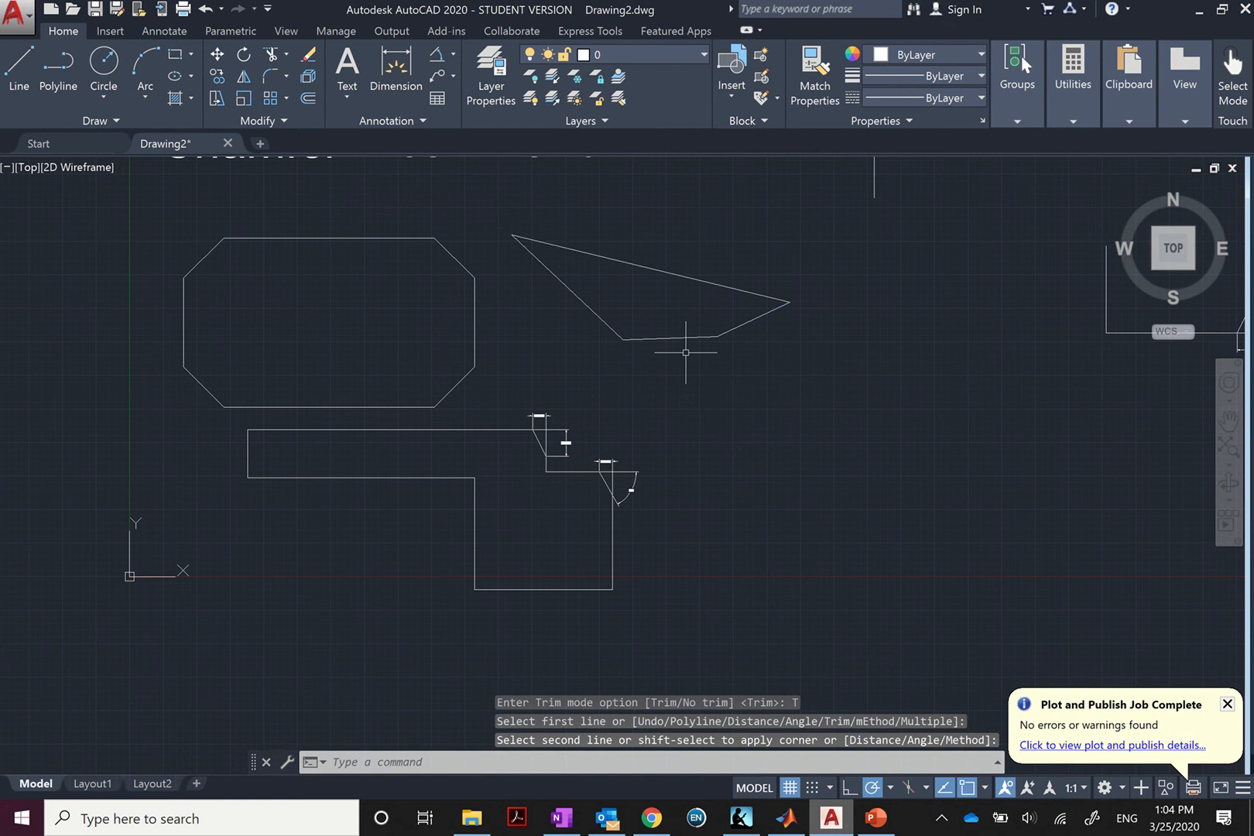
Undo the last chamfer and chamfer the two crossing lines again using the Angle option with a length of 3 and an angle of 45.
{"action": "key", "text": "ctrl+z"}
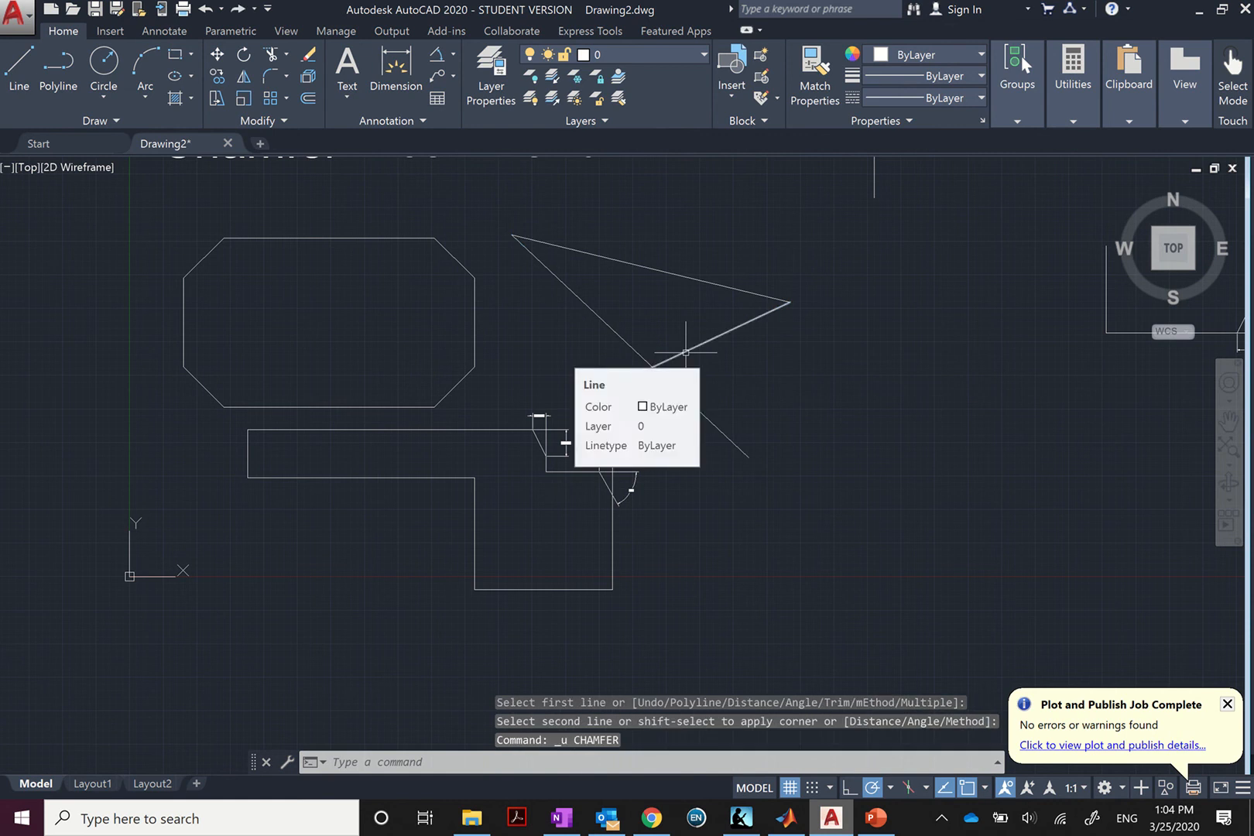
{"action": "type", "text": "c"}
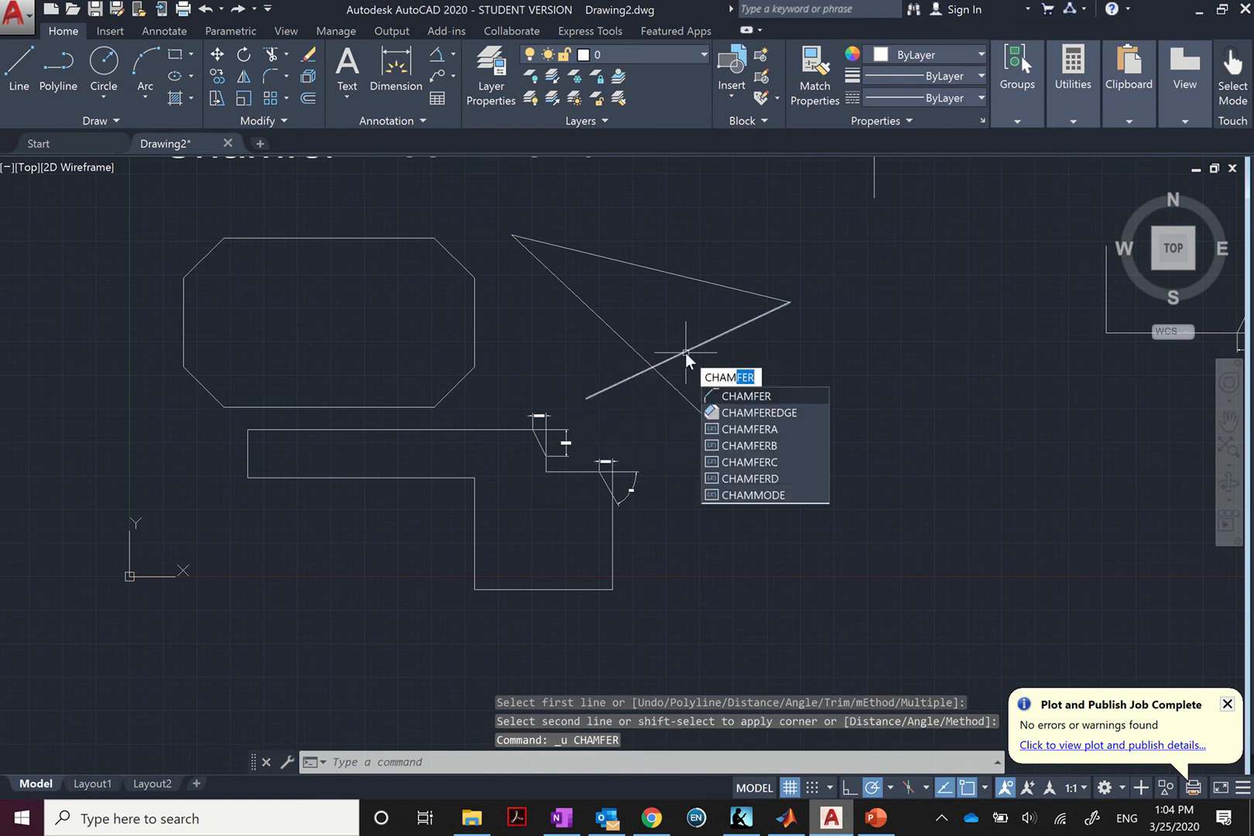
{"action": "type", "text": "ham"}
{"action": "key", "text": "Return"}
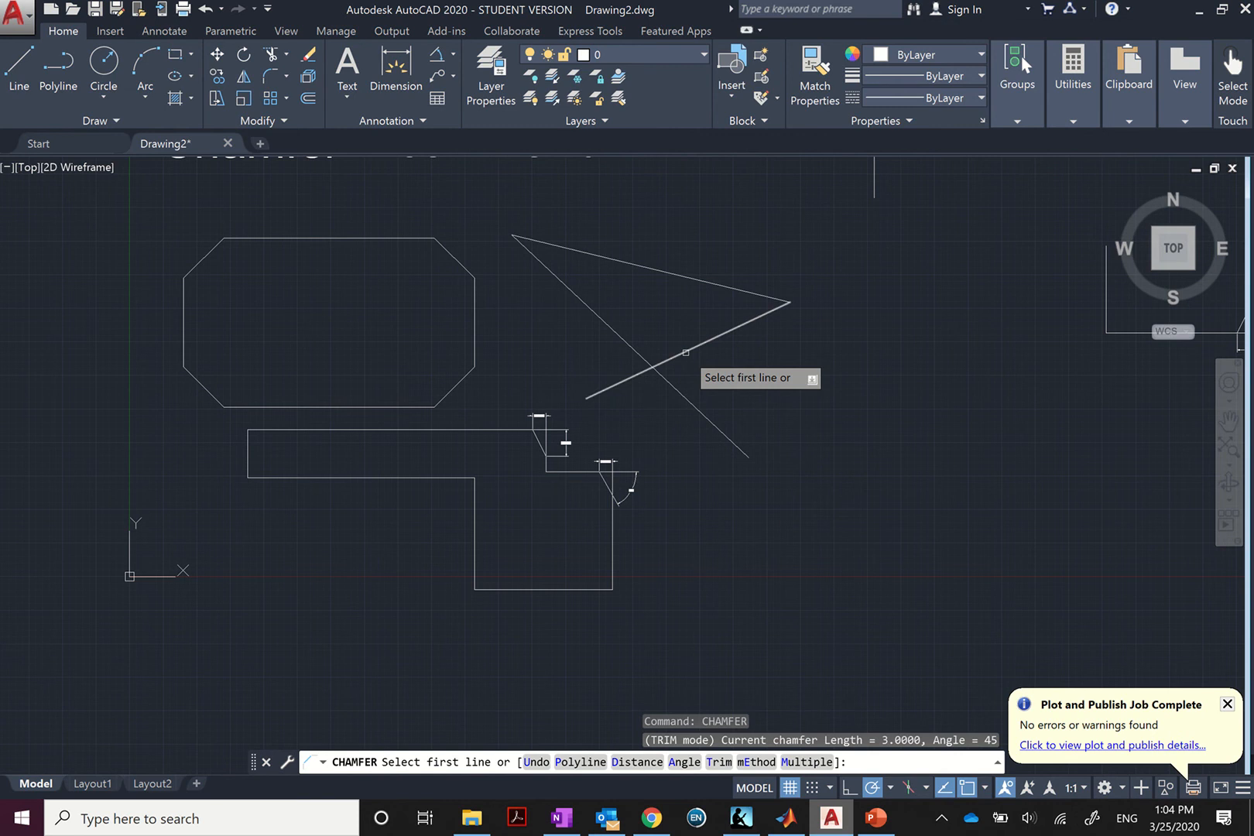
{"action": "key", "text": "Down"}
{"action": "key", "text": "Down"}
{"action": "key", "text": "Down"}
{"action": "key", "text": "Down"}
{"action": "key", "text": "Return"}
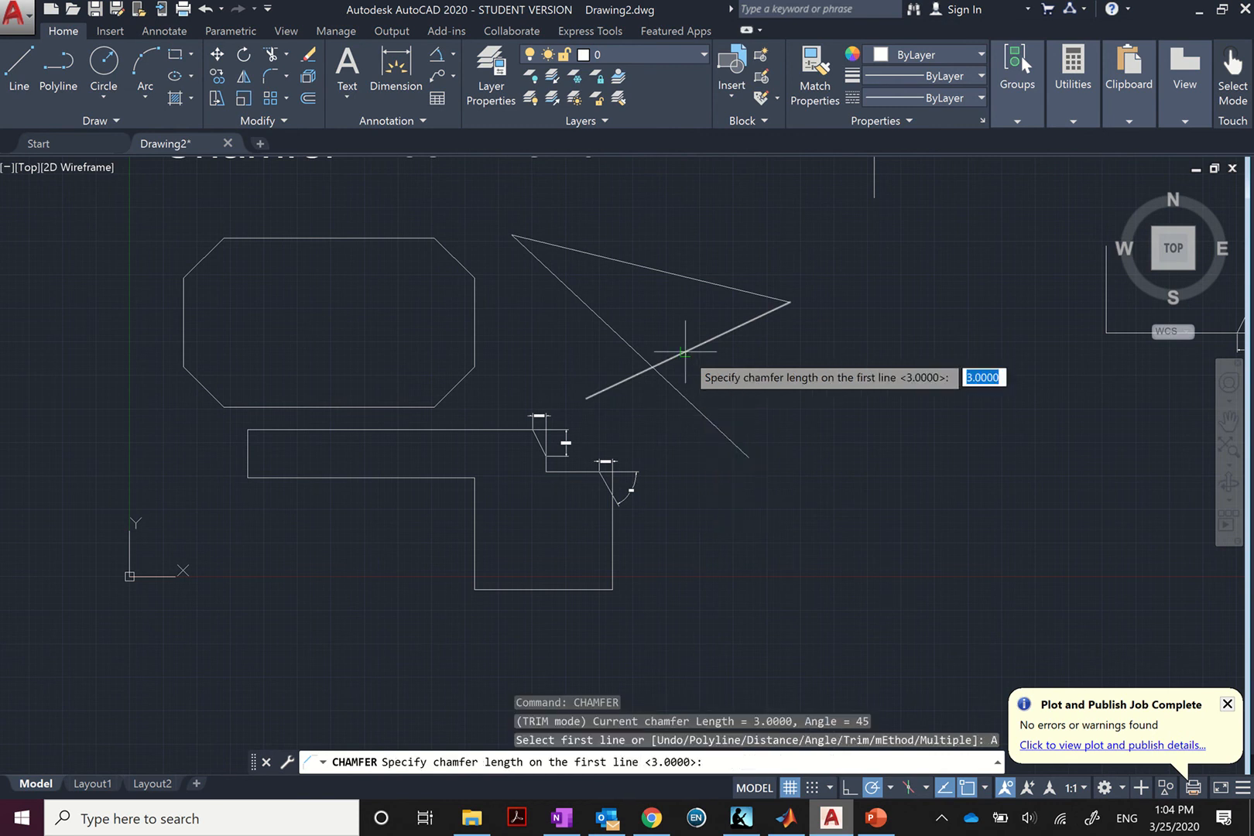
{"action": "type", "text": "3"}
{"action": "key", "text": "Return"}
{"action": "key", "text": "Return"}
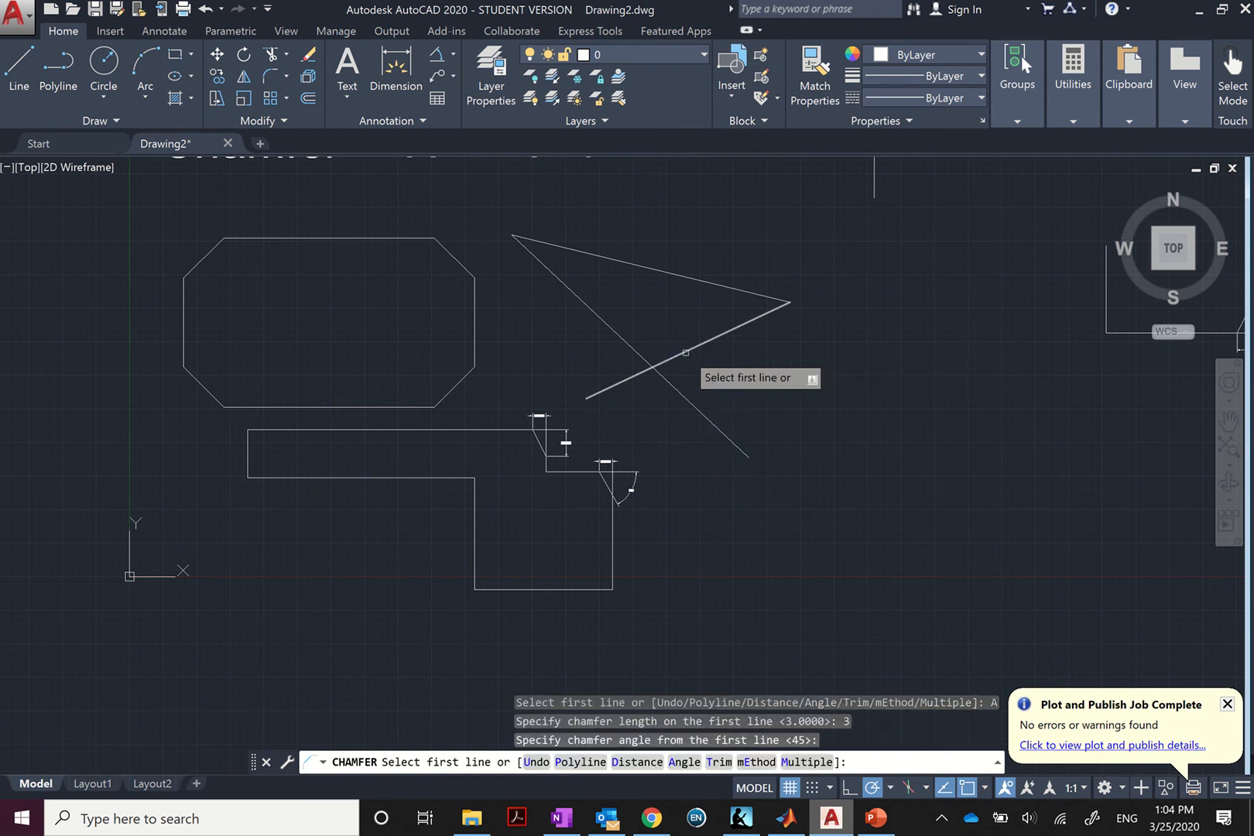
{"action": "left_click", "coordinate": [686, 352]}
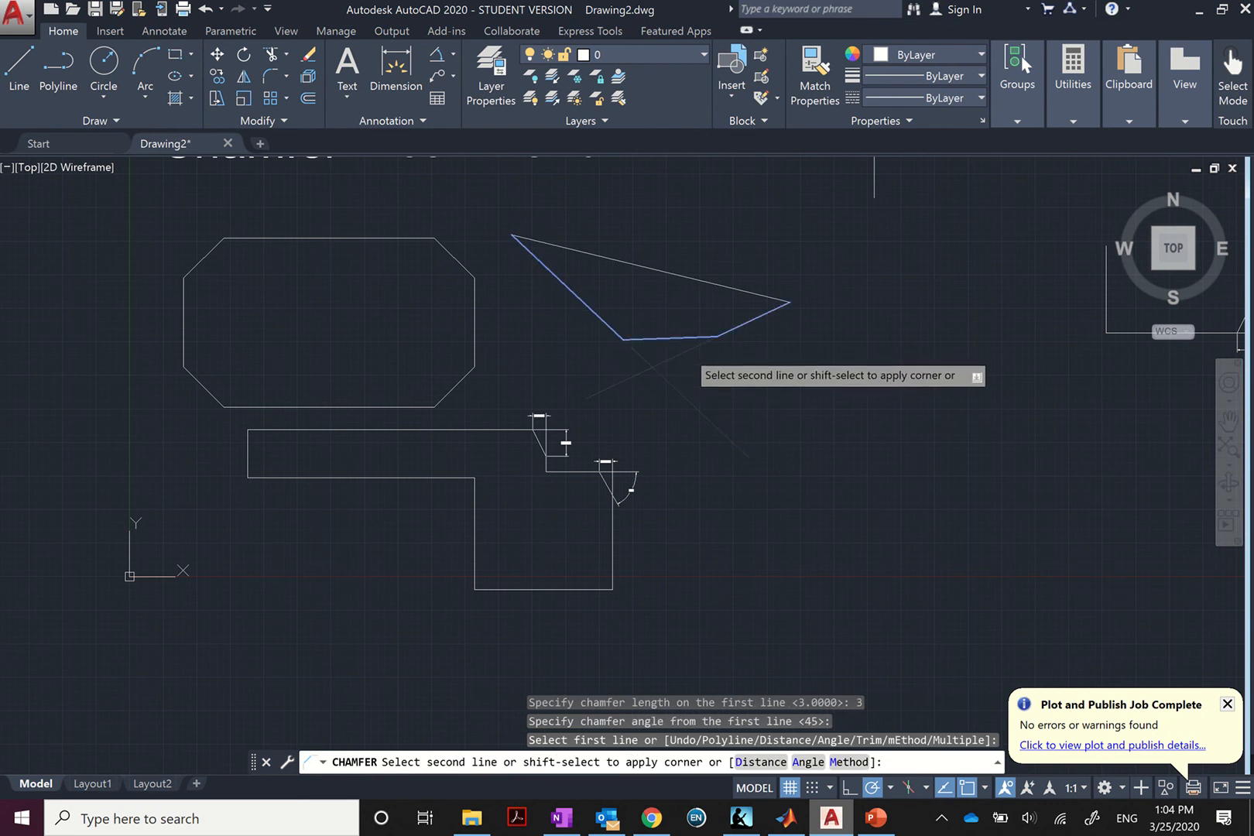
{"action": "left_click", "coordinate": [685, 339]}
{"action": "scroll", "coordinate": [656, 346], "scroll_direction": "up", "scroll_amount": 2}
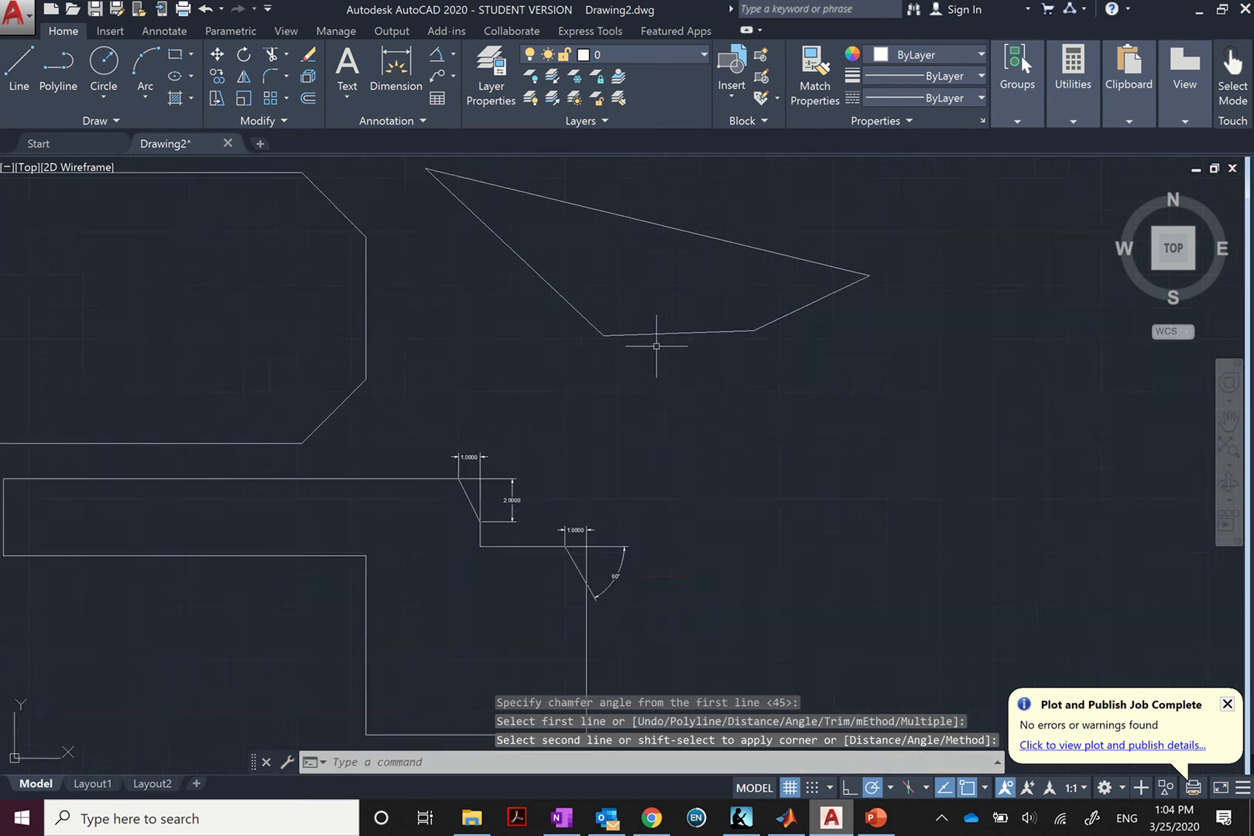
{"action": "scroll", "coordinate": [657, 346], "scroll_direction": "down", "scroll_amount": 2}
Use the Chamfer command's Multiple option to chamfer the two bottom corners of the stepped shape's lower block.
{"action": "type", "text": "c"}
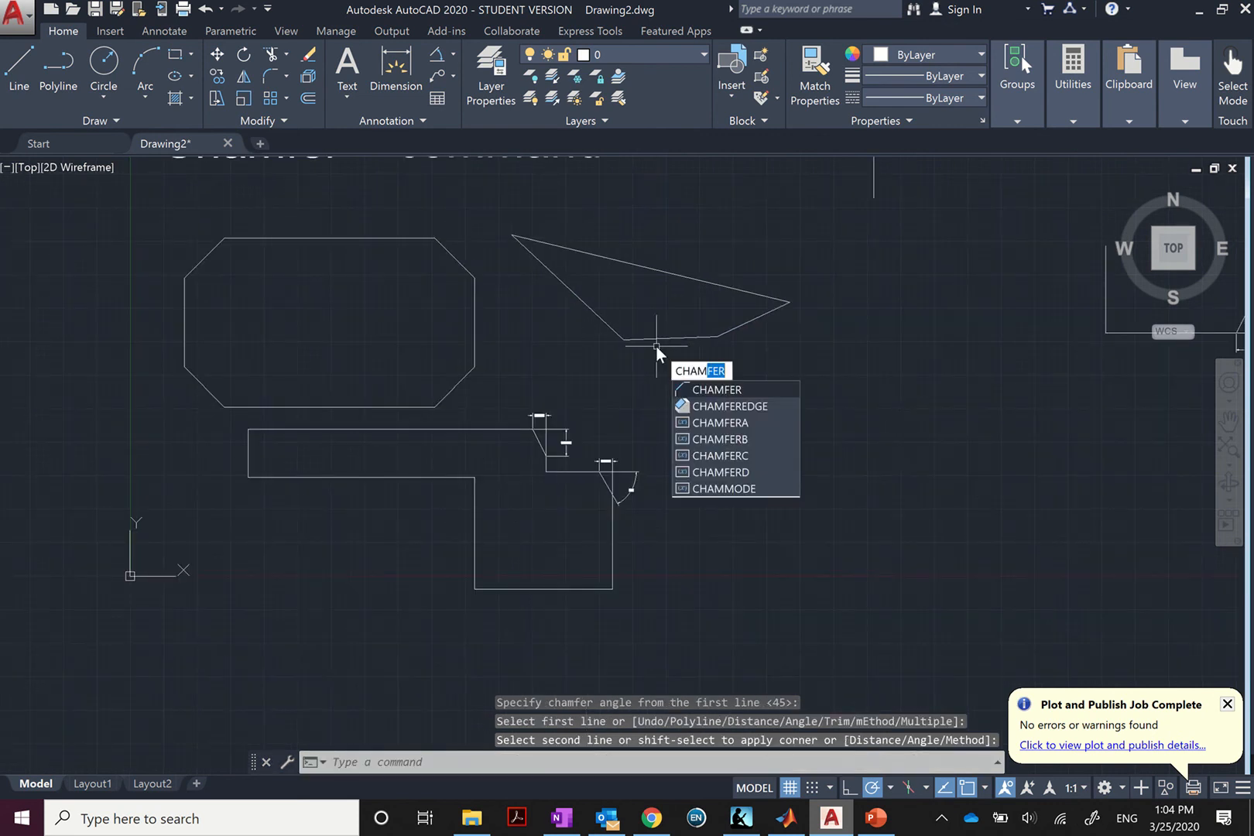
{"action": "type", "text": "ham"}
{"action": "key", "text": "Return"}
{"action": "key", "text": "Down"}
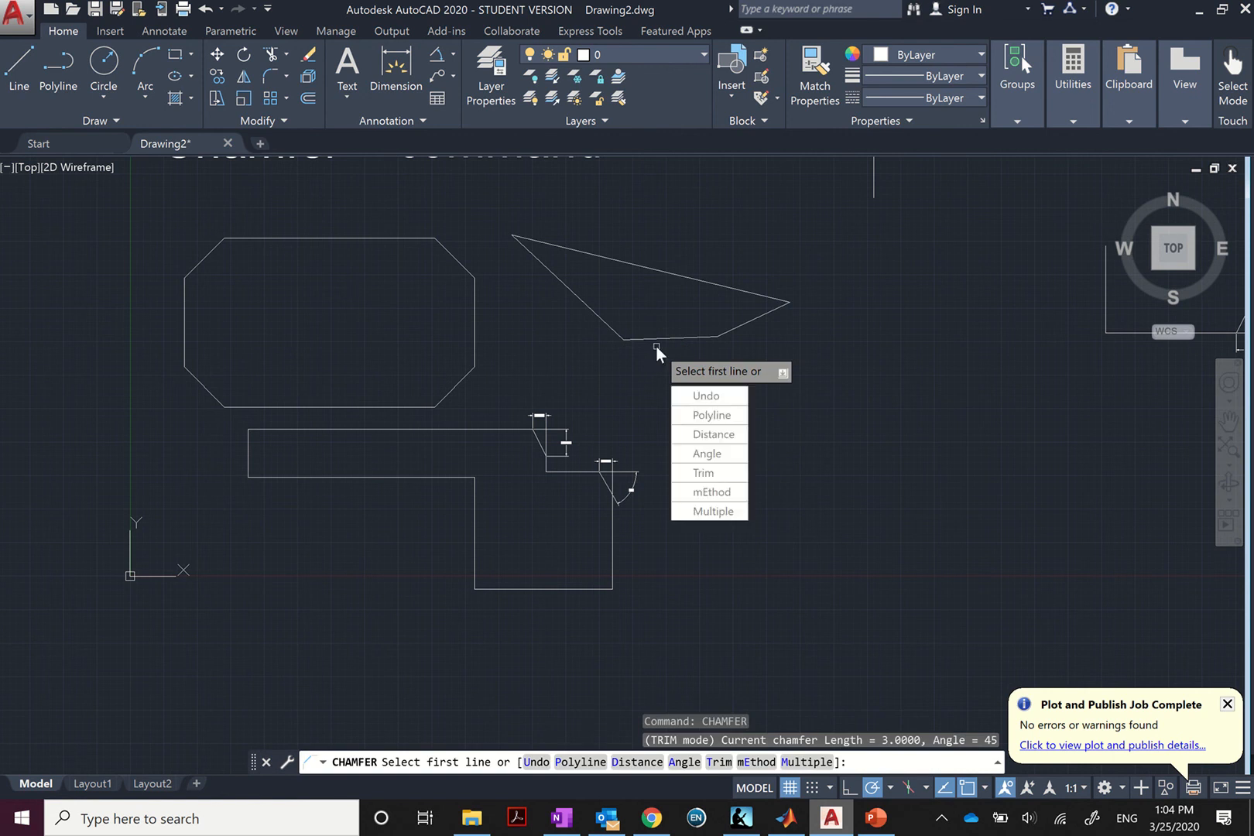
{"action": "key", "text": "Down"}
{"action": "key", "text": "Down"}
{"action": "key", "text": "Down"}
{"action": "key", "text": "Down"}
{"action": "key", "text": "Down"}
{"action": "key", "text": "Down"}
{"action": "key", "text": "Down"}
{"action": "key", "text": "Return"}
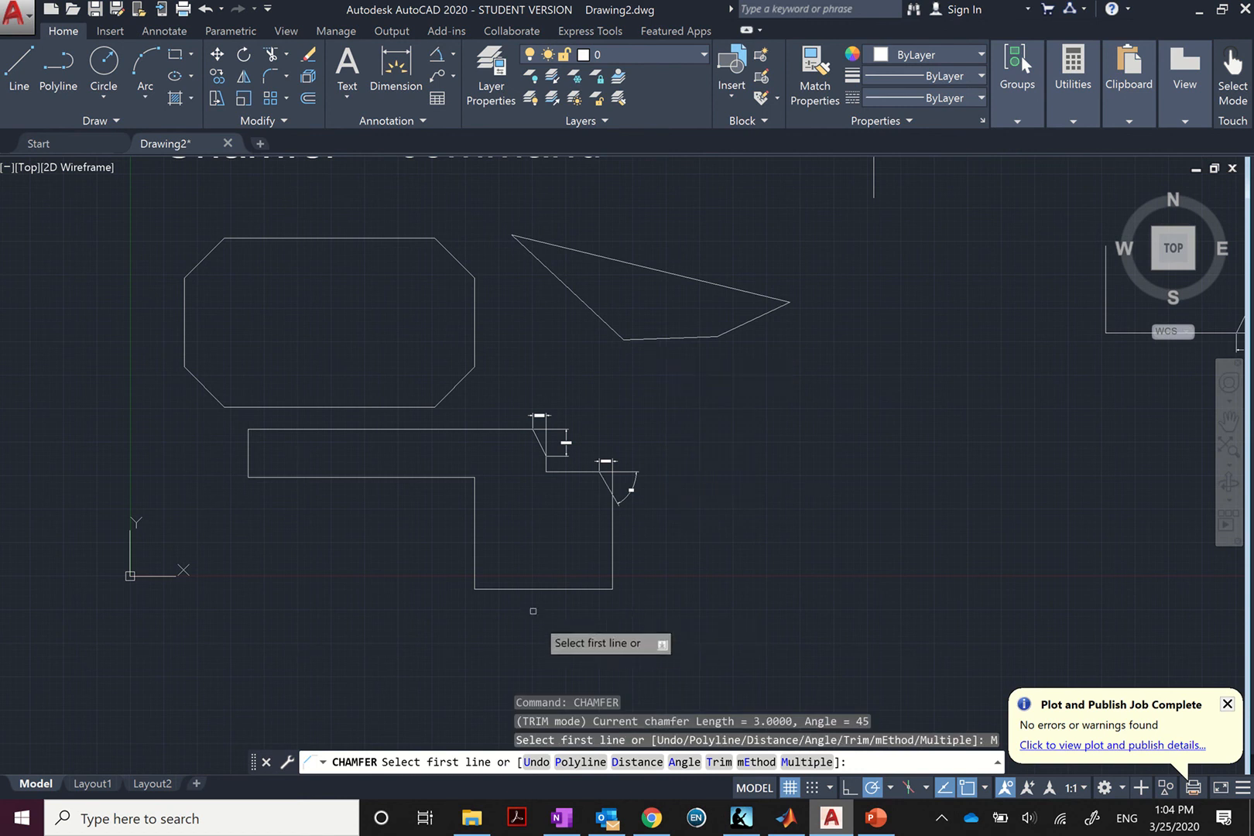
{"action": "left_click", "coordinate": [612, 576]}
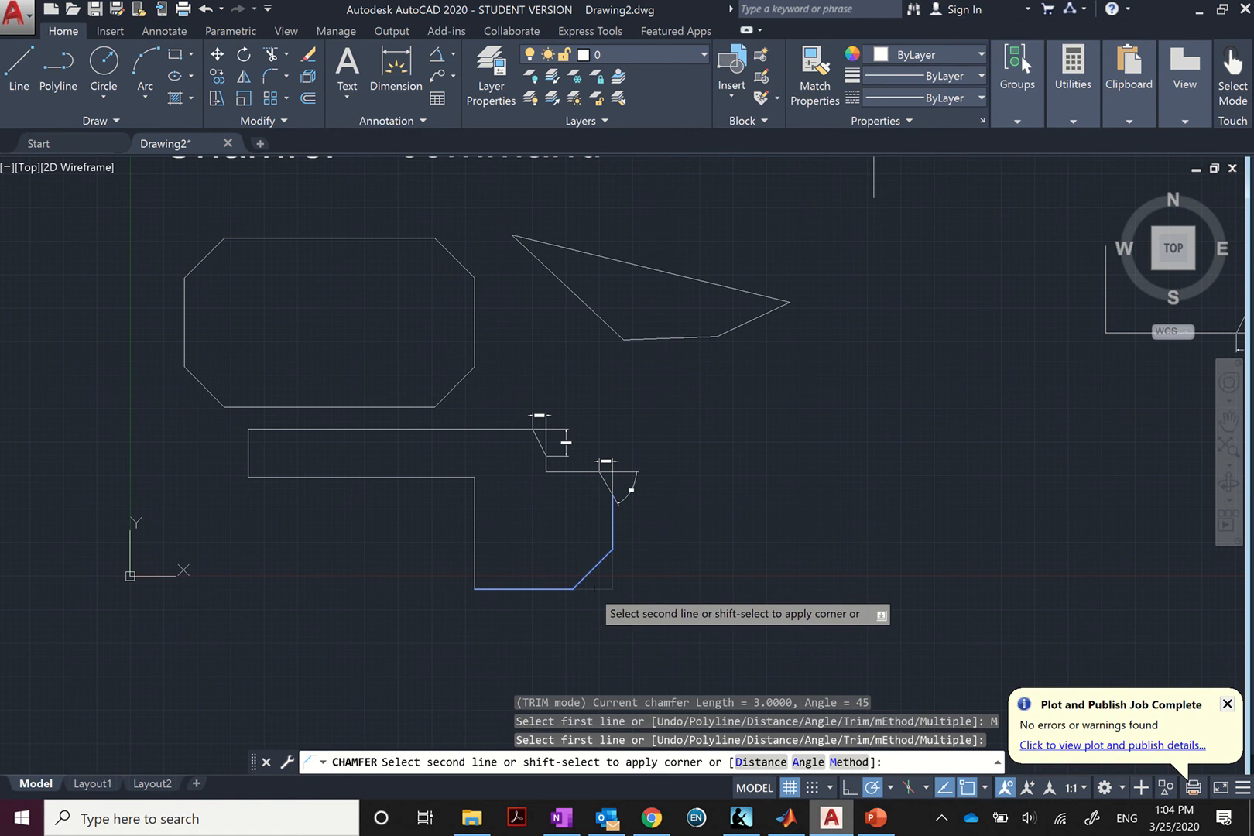
{"action": "left_click", "coordinate": [551, 588]}
{"action": "left_click", "coordinate": [501, 588]}
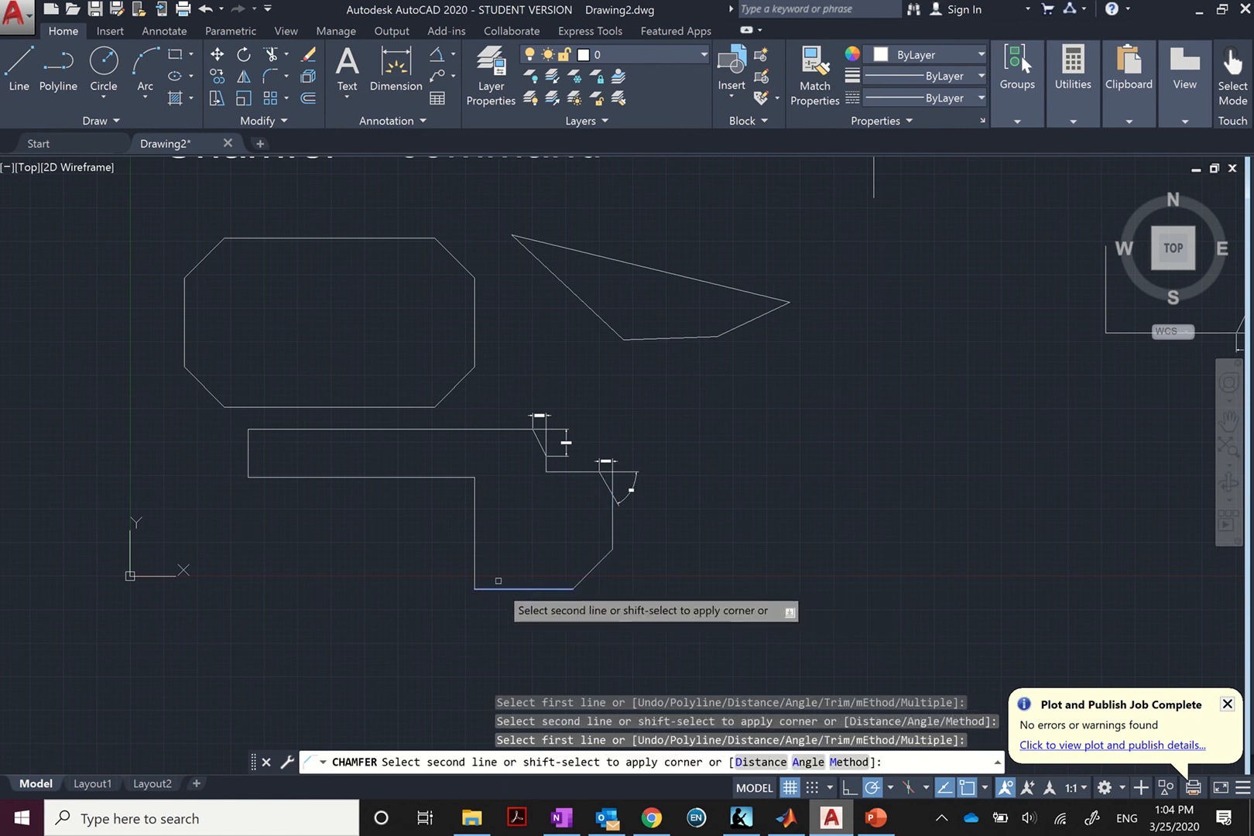
{"action": "left_click", "coordinate": [475, 544]}
Chamfer the stepped shape's inner corner and the lower-left corner of its horizontal arm, and end the command.
{"action": "left_click", "coordinate": [474, 507]}
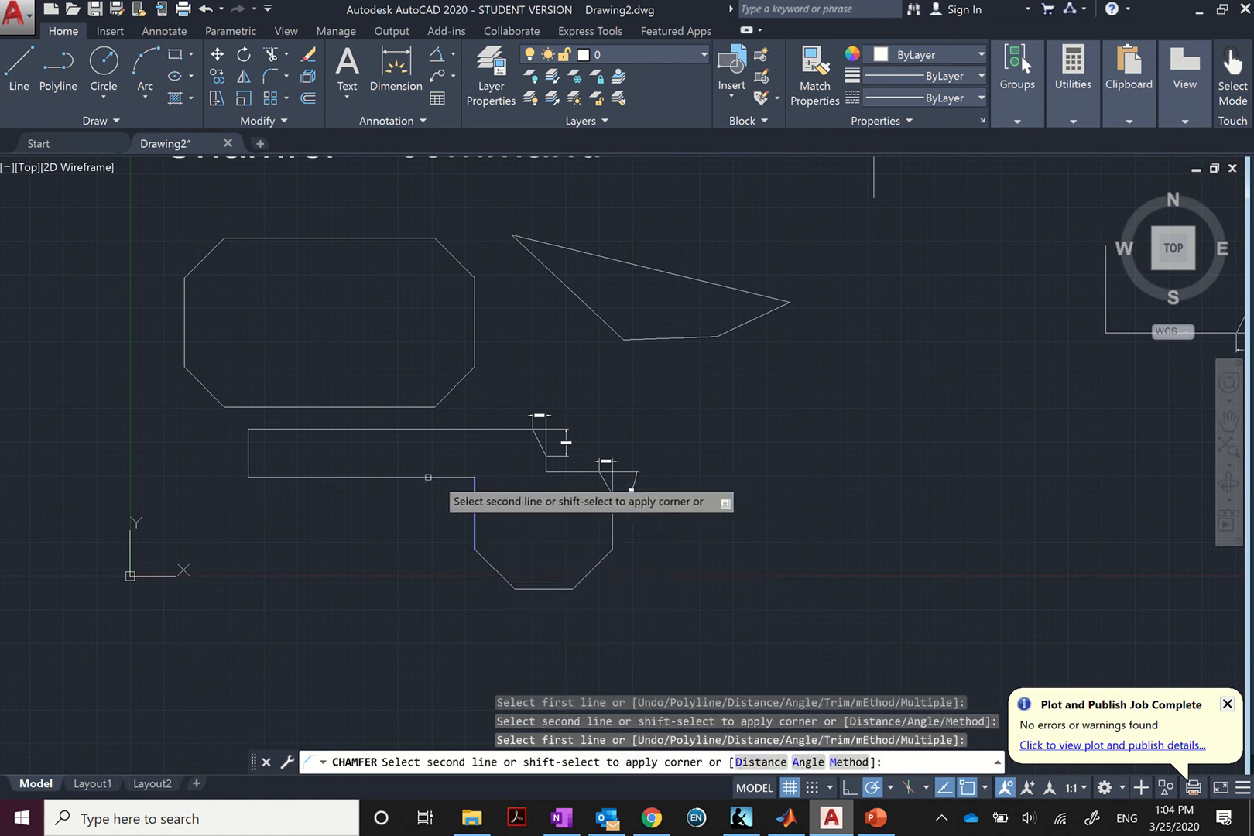
{"action": "left_click", "coordinate": [283, 477]}
{"action": "left_click", "coordinate": [283, 479]}
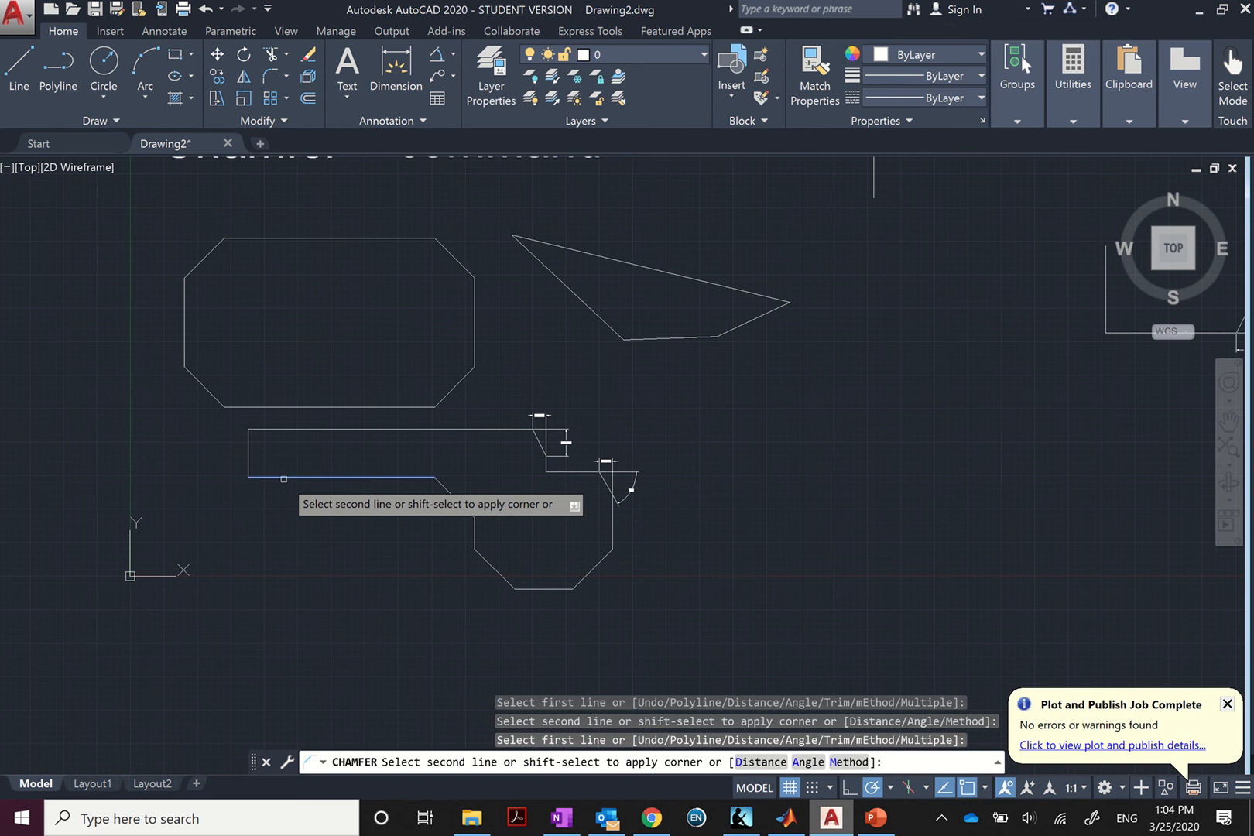
{"action": "left_click", "coordinate": [248, 454]}
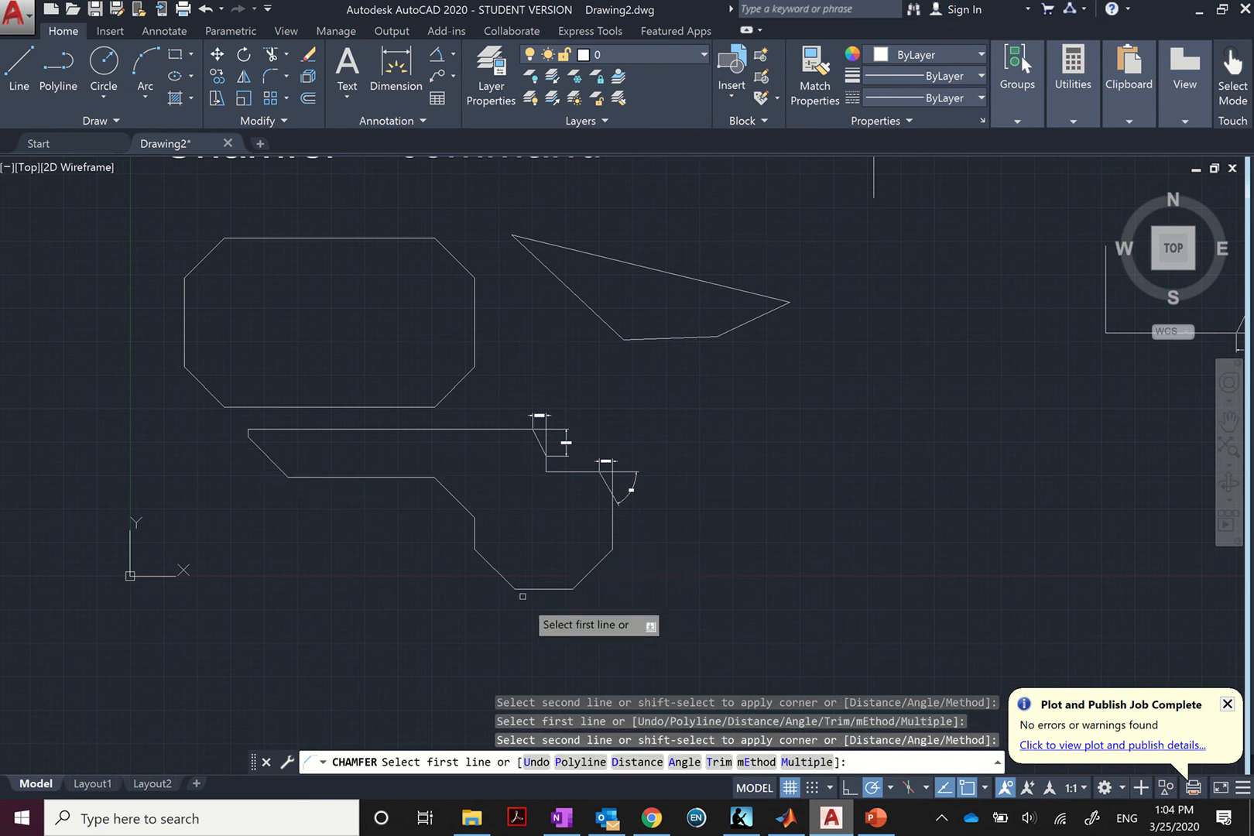
{"action": "key", "text": "Return"}
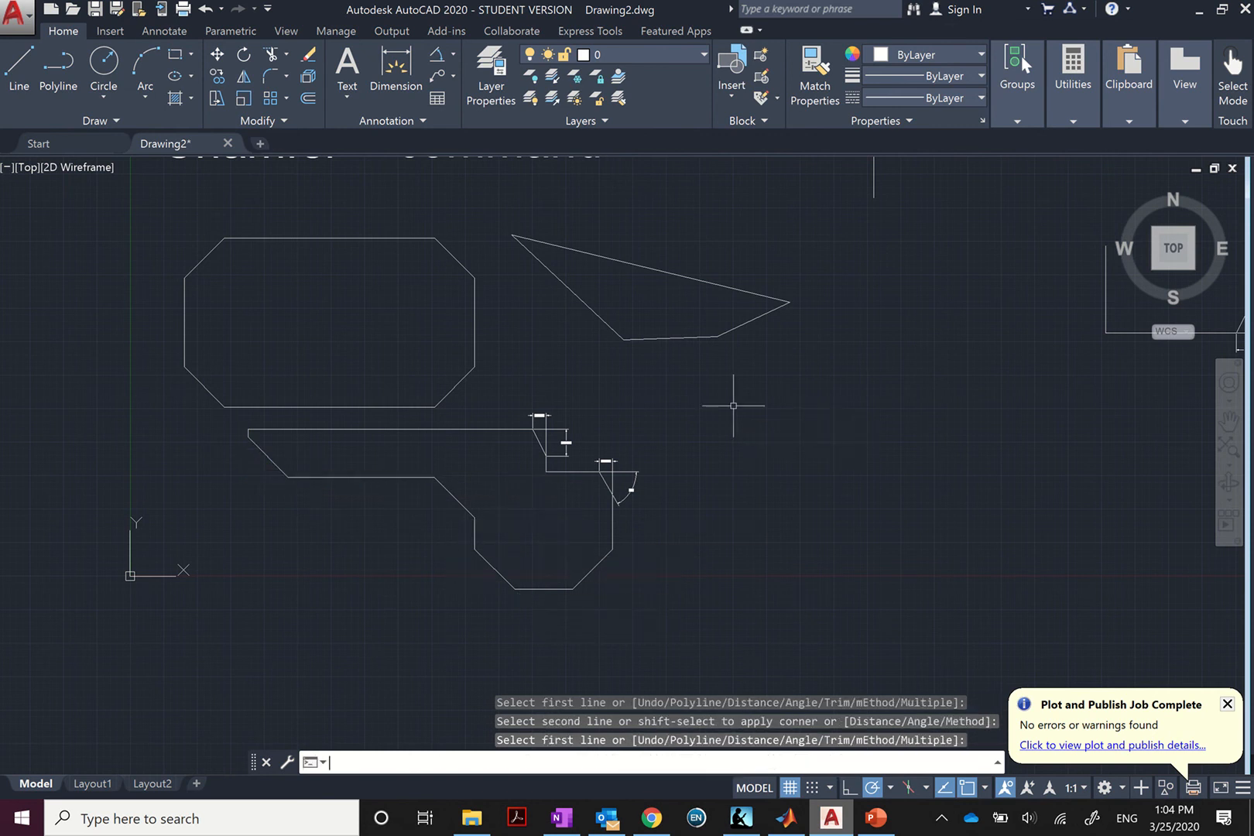
{"action": "scroll", "coordinate": [734, 405], "scroll_direction": "up", "scroll_amount": 1}
{"action": "scroll", "coordinate": [733, 405], "scroll_direction": "down", "scroll_amount": 2}
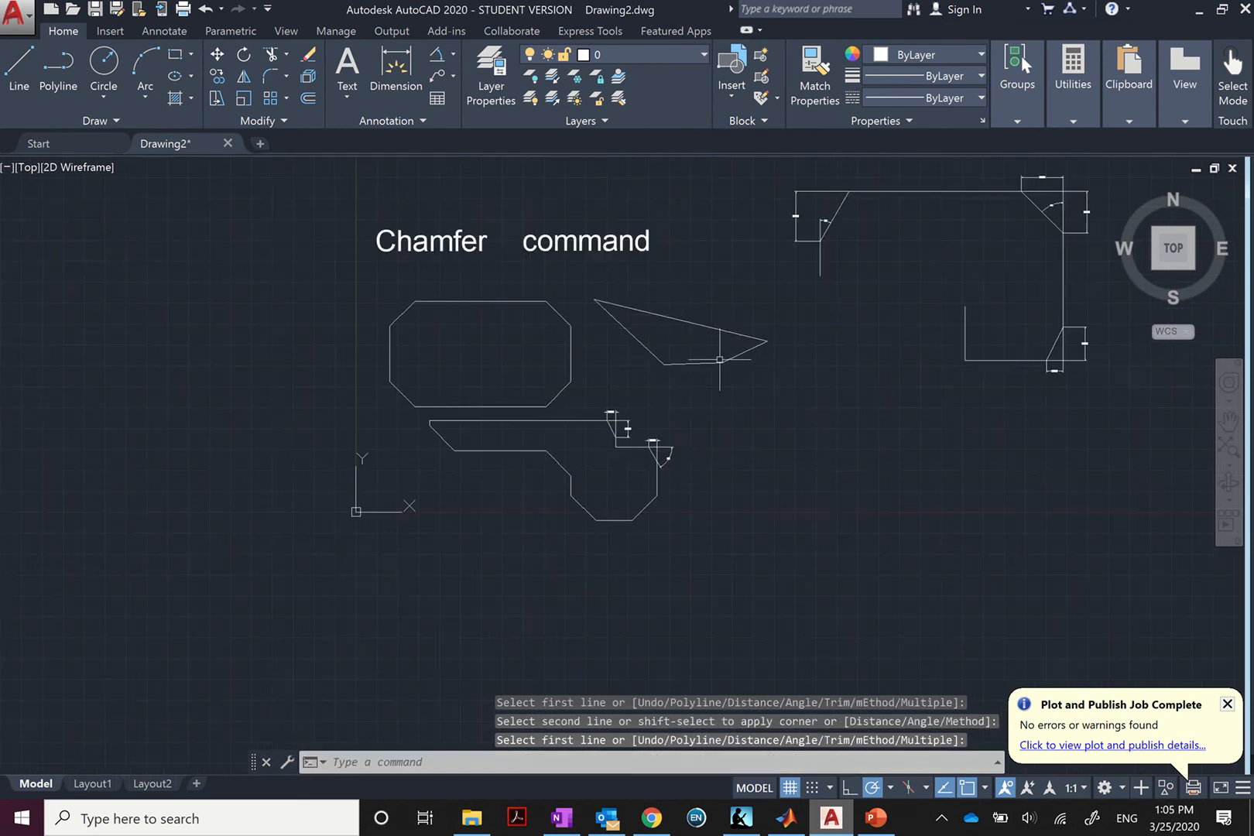
{"action": "middle_click_drag", "start_coordinate": [720, 288], "coordinate": [700, 342]}
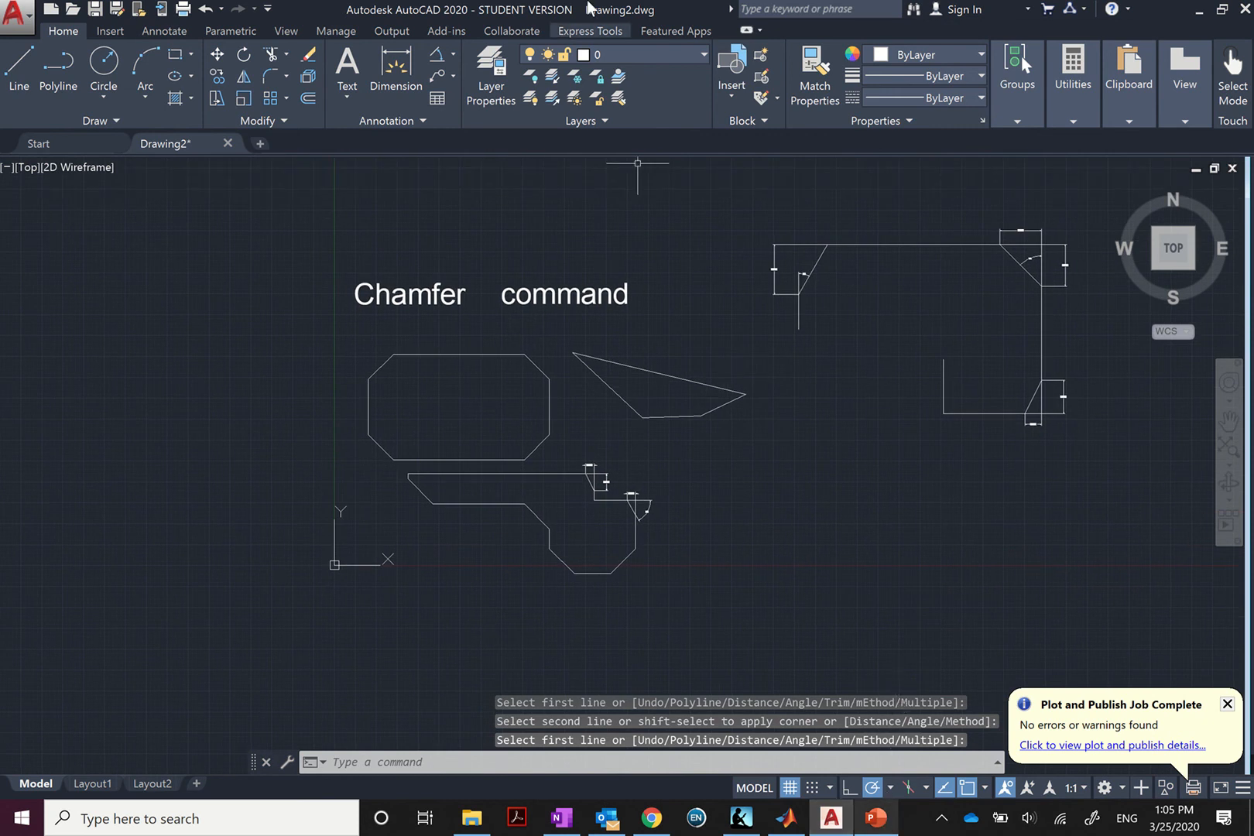